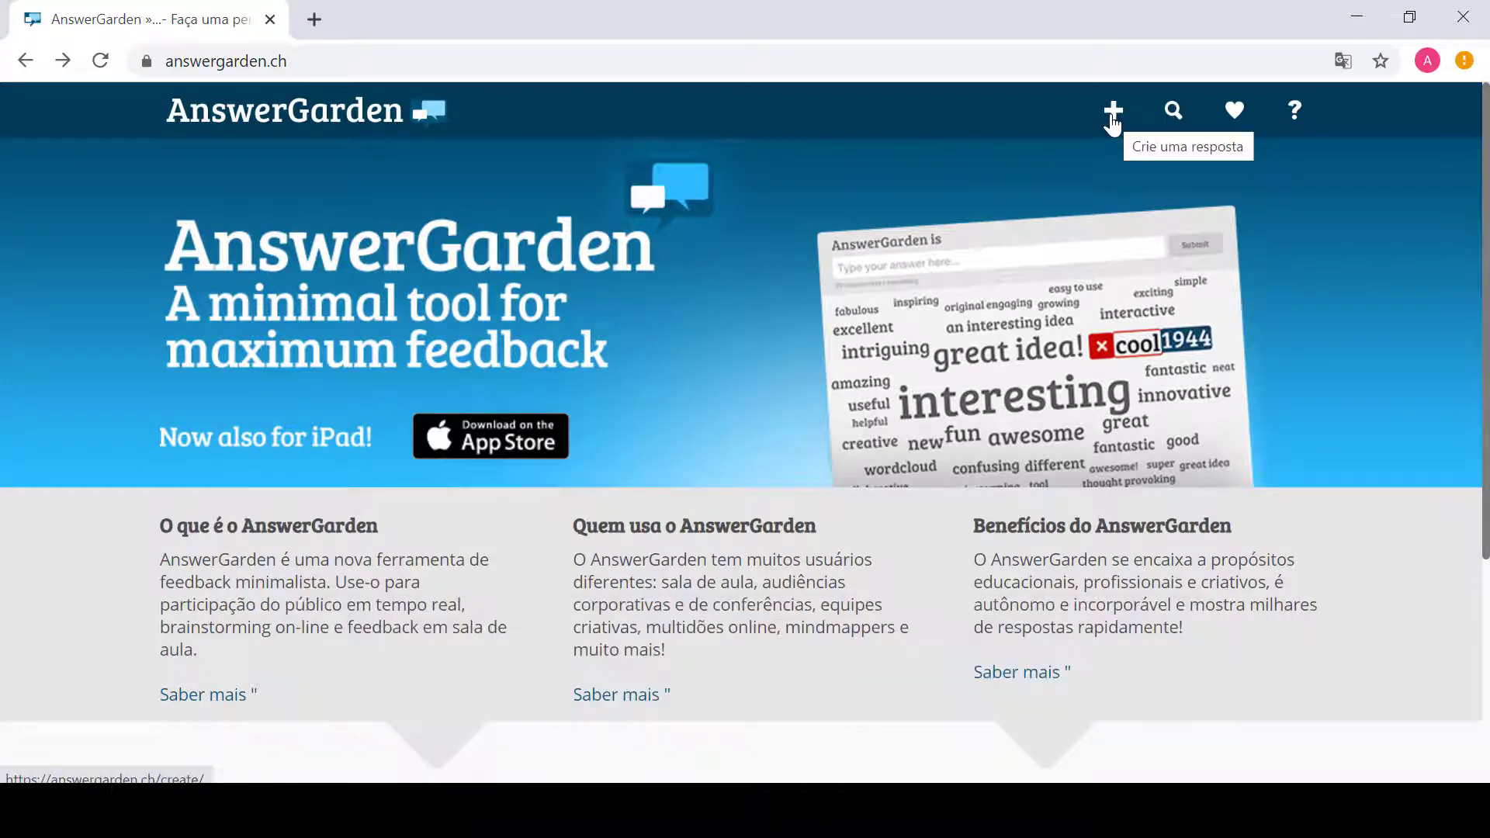
Step: Open the 'Crie um novo AnswerGarden' creation page from the + icon in the top bar
{"action": "left_click", "coordinate": [1113, 116]}
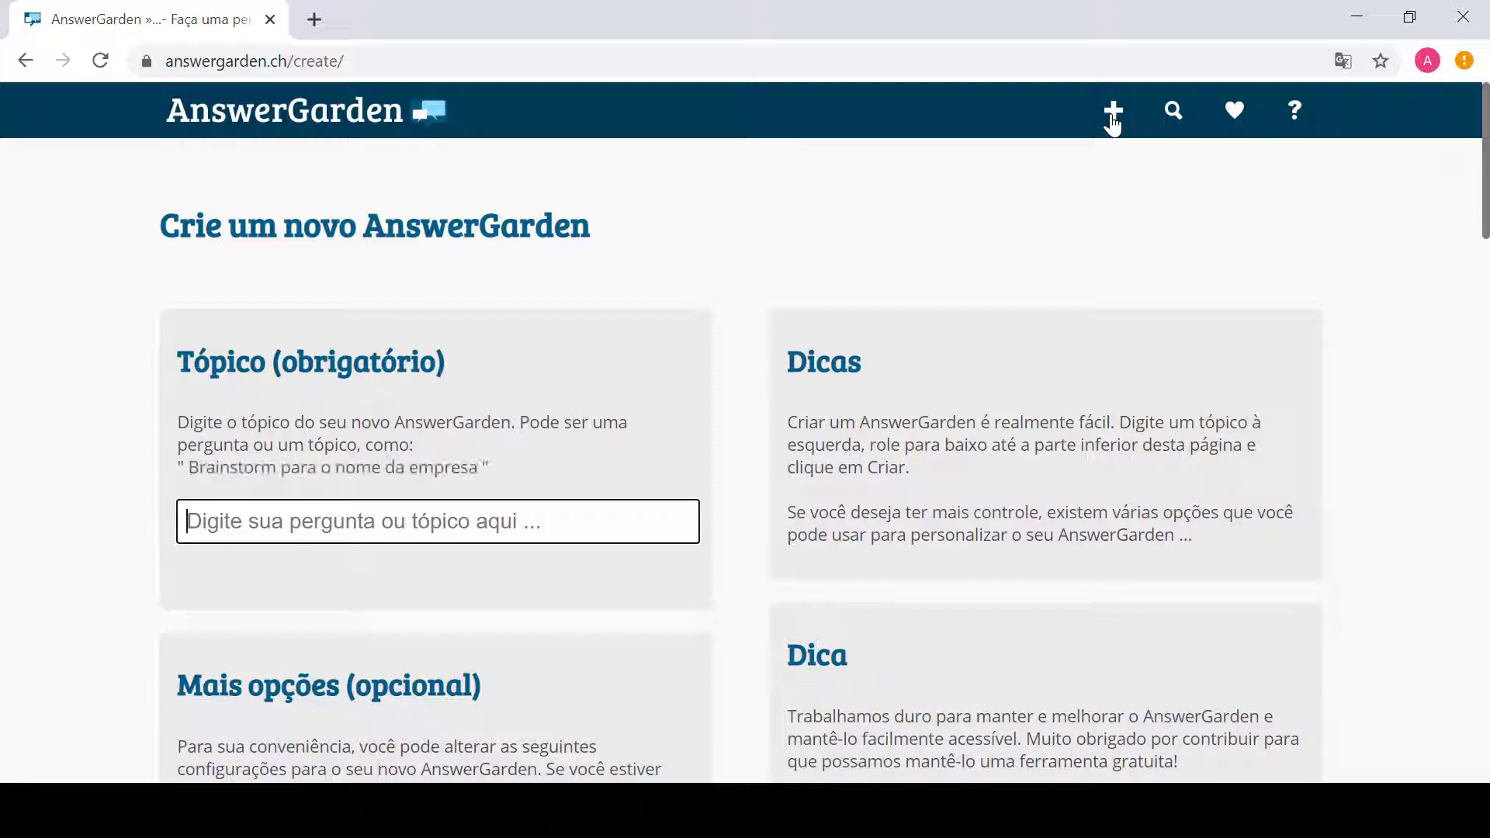
{"action": "right_click", "coordinate": [1008, 227]}
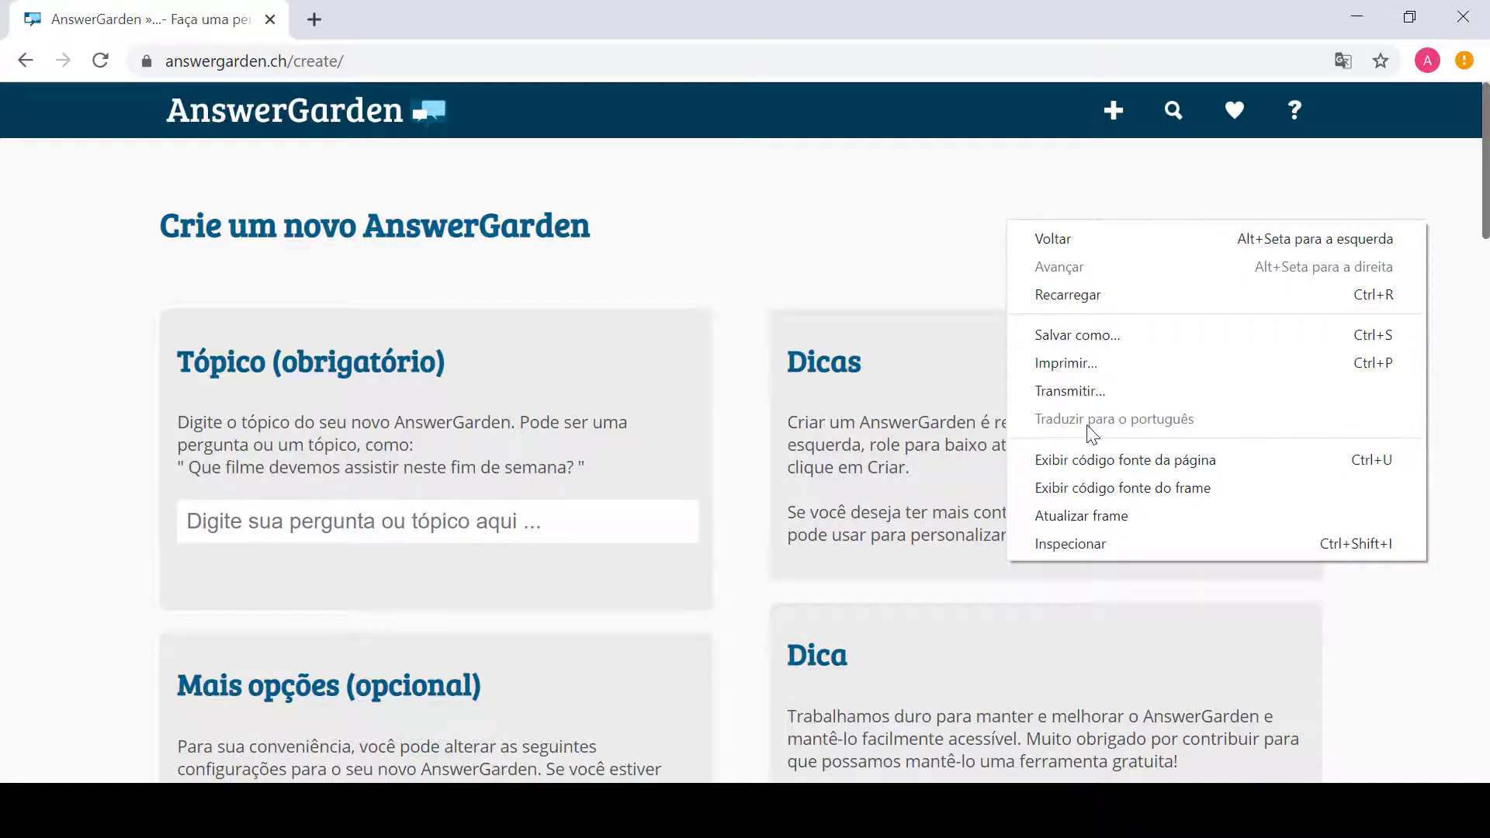
{"action": "left_click", "coordinate": [811, 206]}
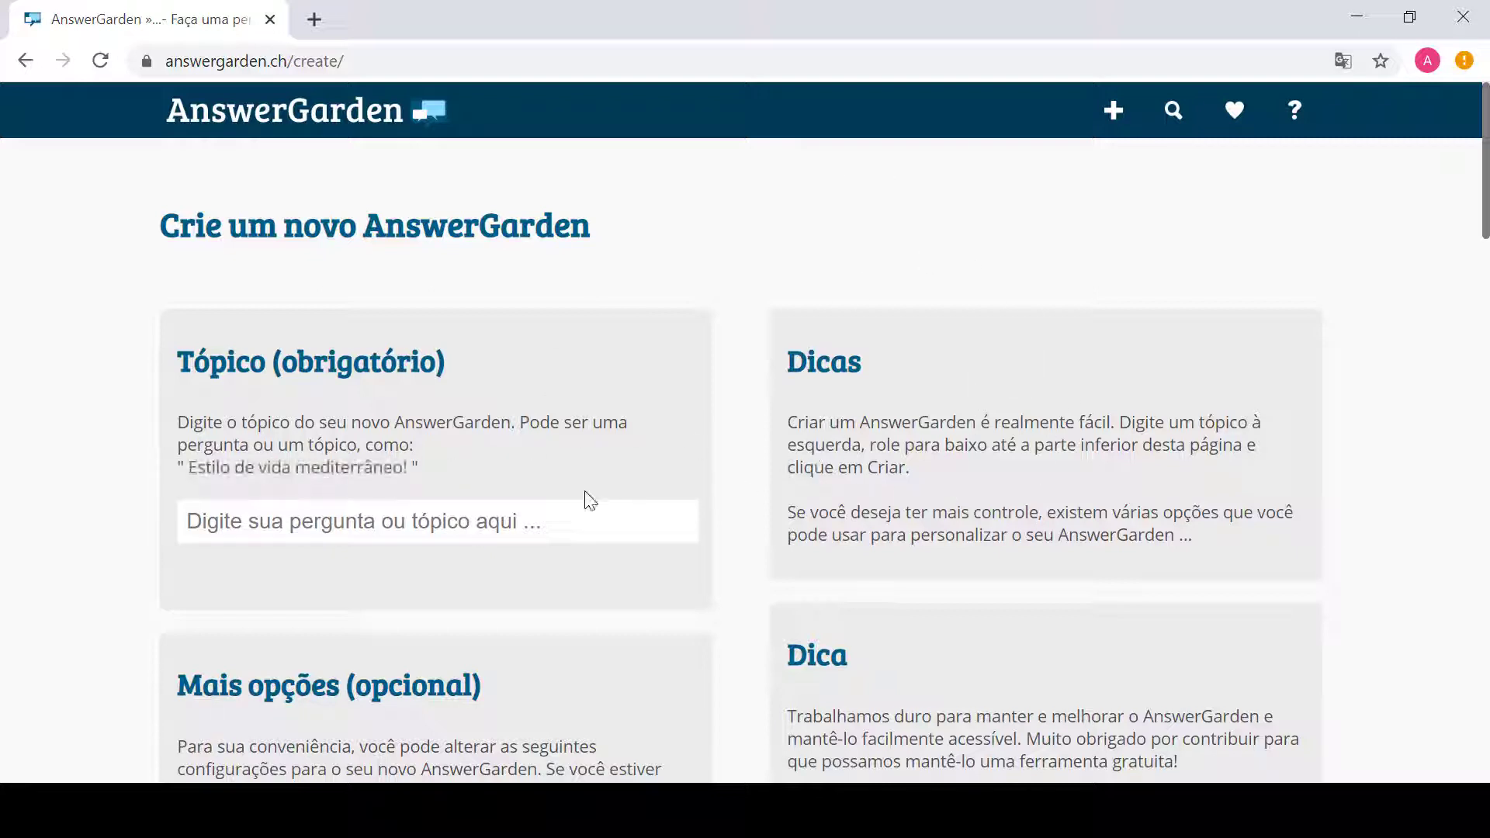
Step: Enter the topic 'Quais ferramentas online você gostaria de aprender?', fixing typos and trailing spaces
{"action": "left_click", "coordinate": [392, 518]}
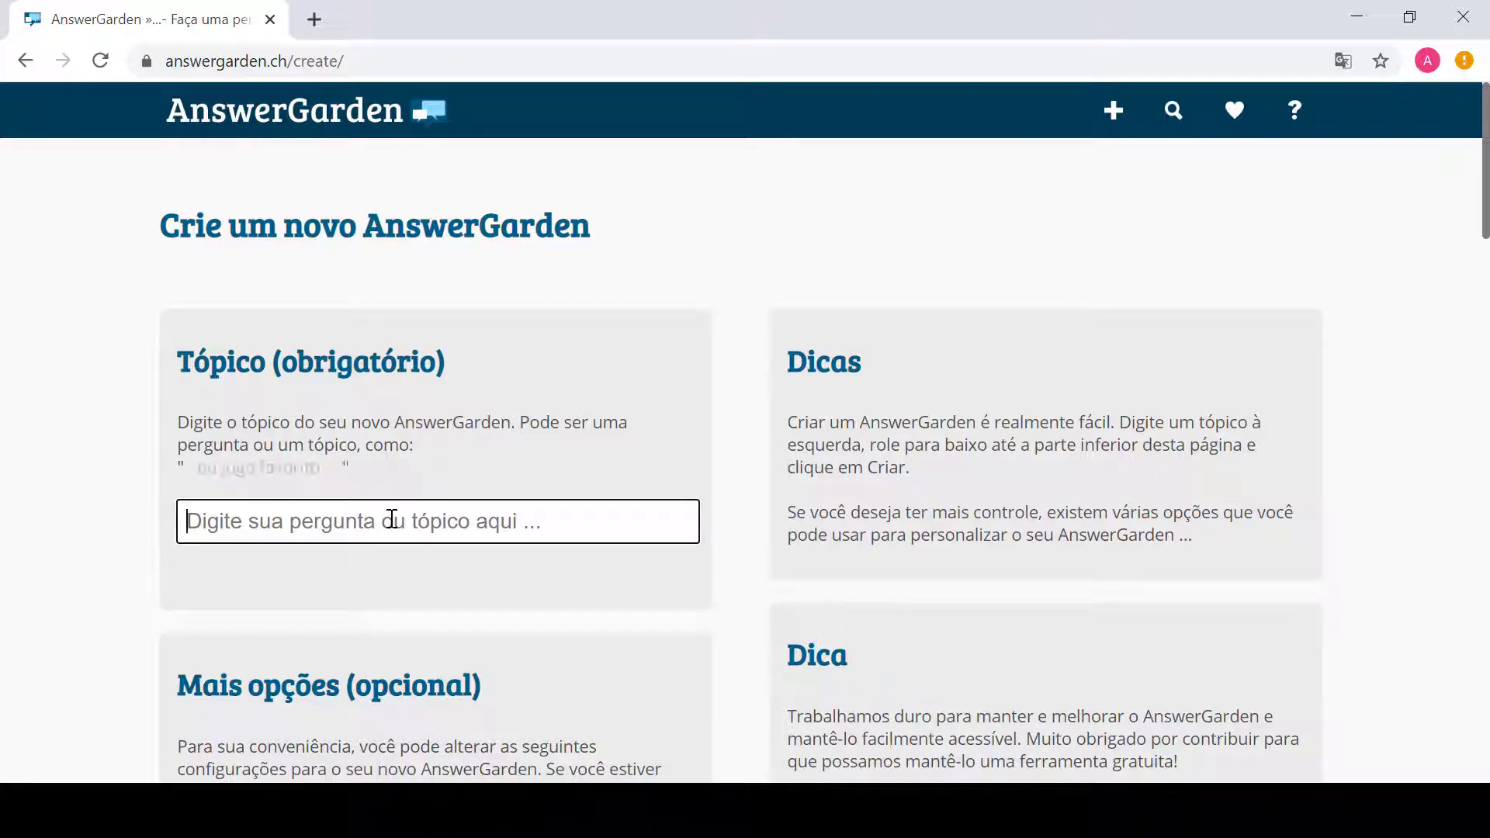
{"action": "type", "text": "Quais"}
{"action": "key", "text": "BackSpace"}
{"action": "key", "text": "BackSpace"}
{"action": "type", "text": "ais fer"}
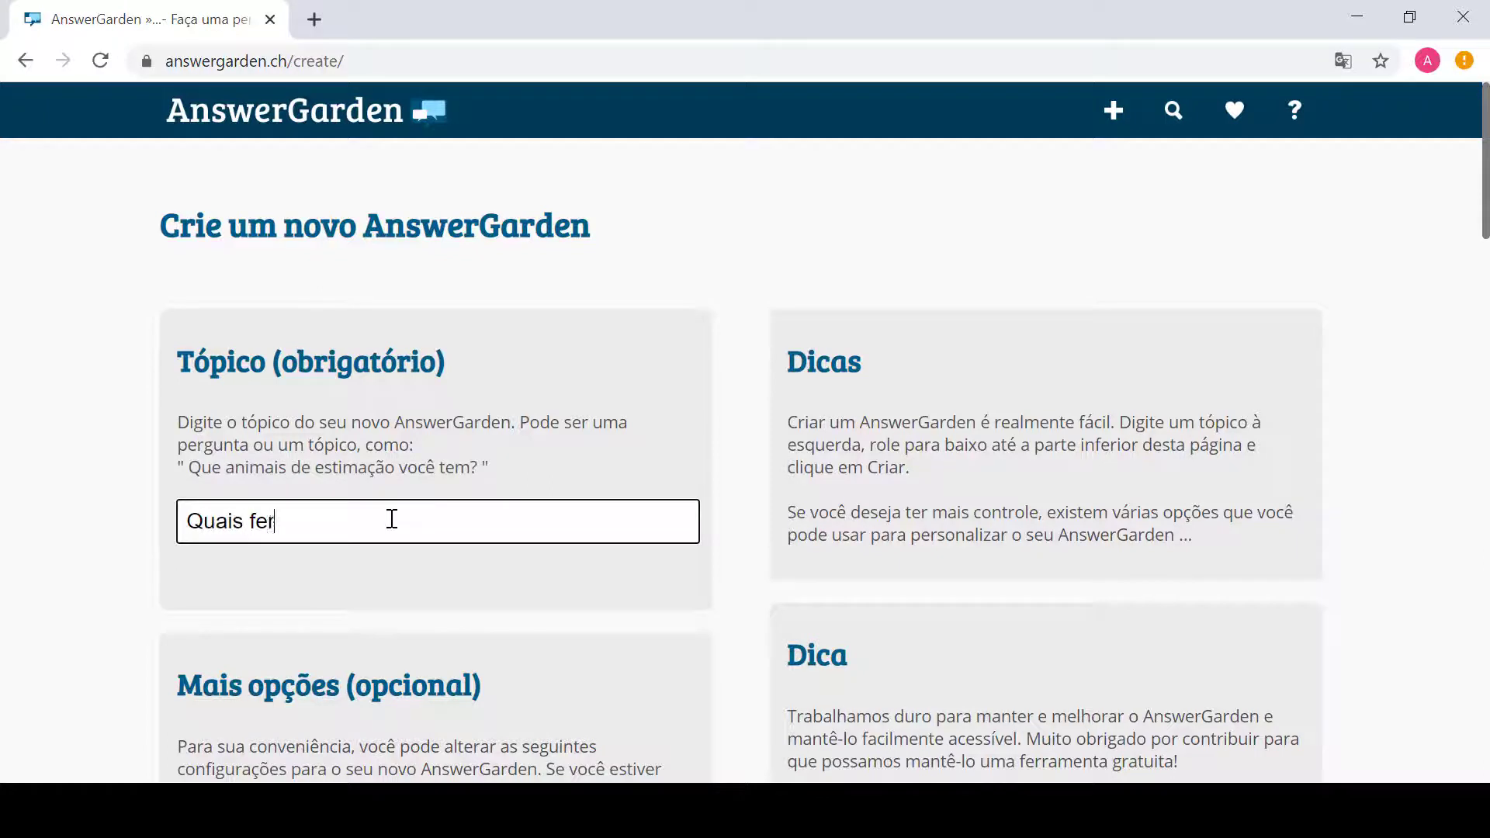
{"action": "type", "text": "ramentas ouline"}
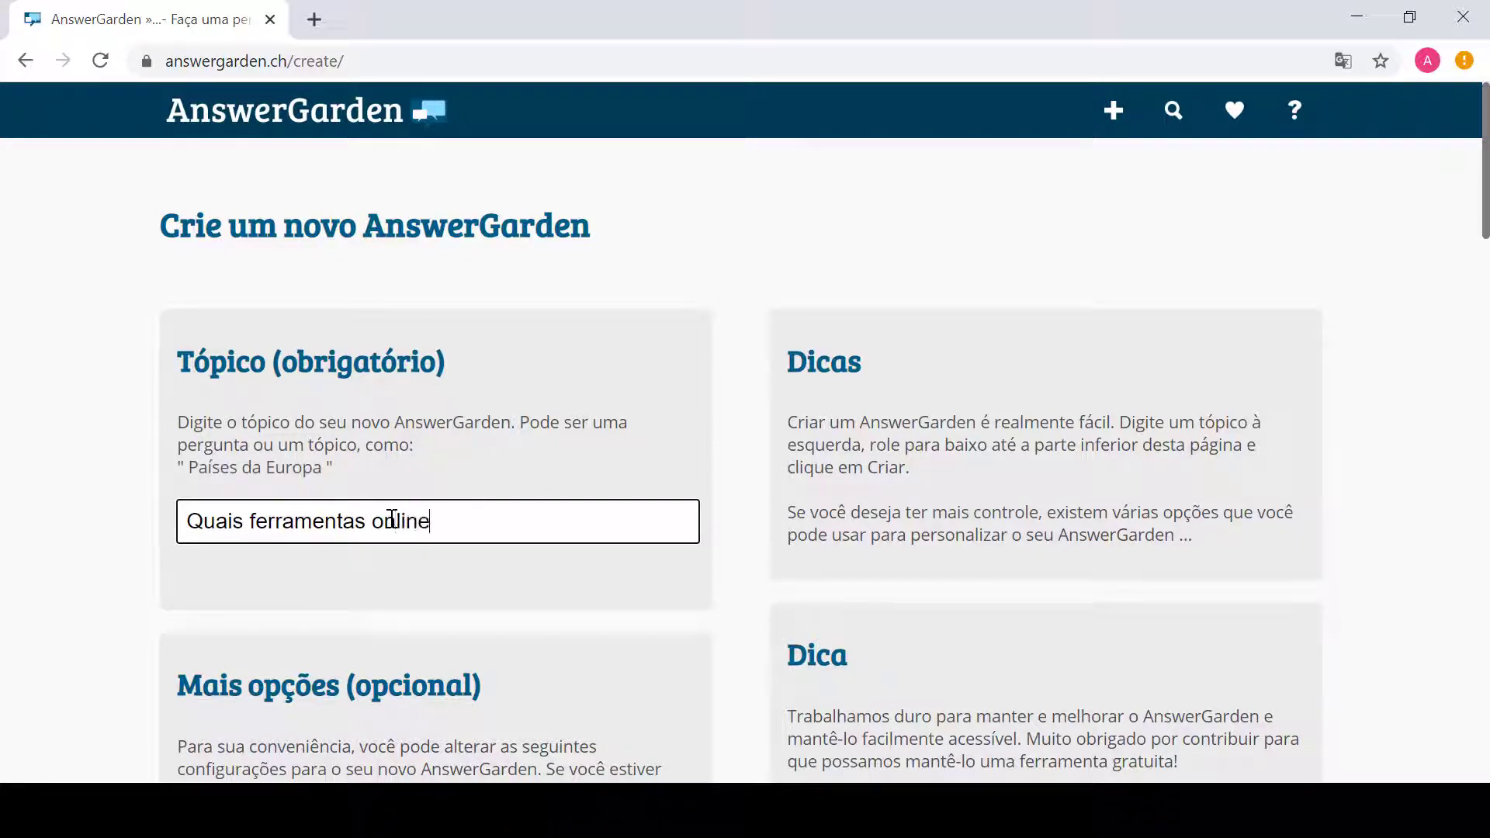
{"action": "type", "text": " você "}
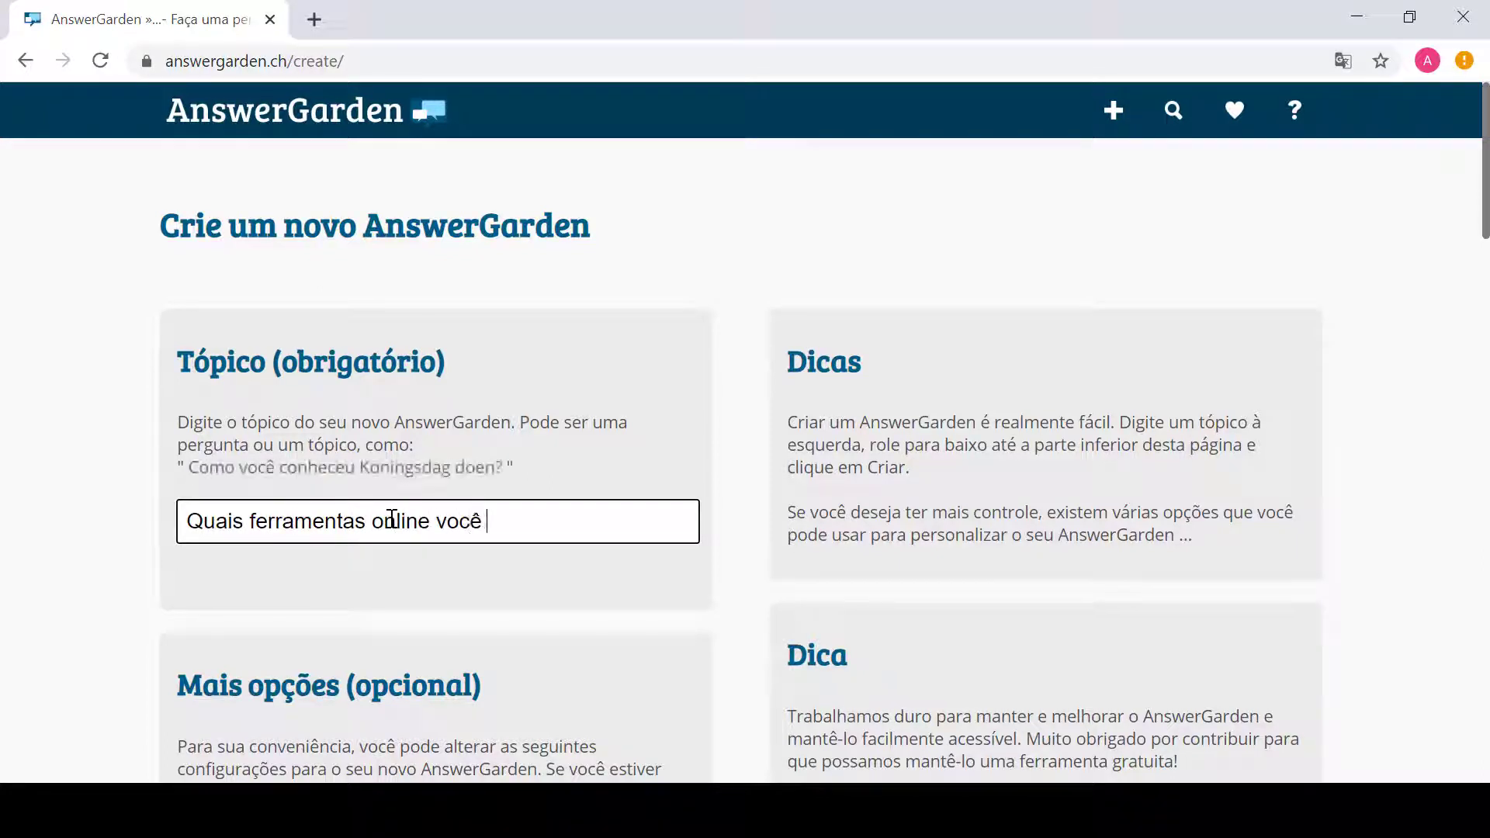
{"action": "type", "text": "gostaria de"}
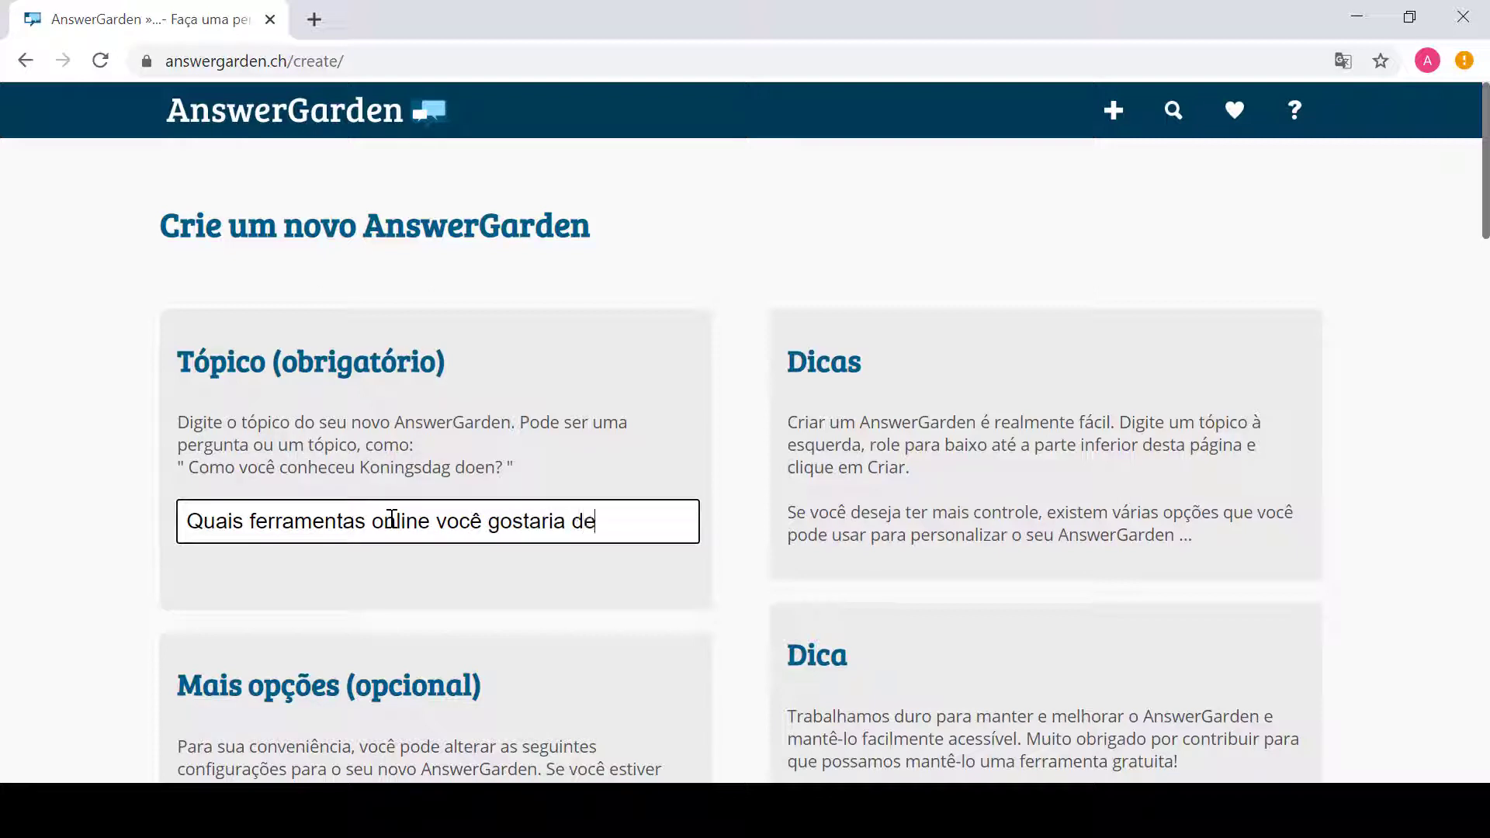
{"action": "type", "text": " aprender?"}
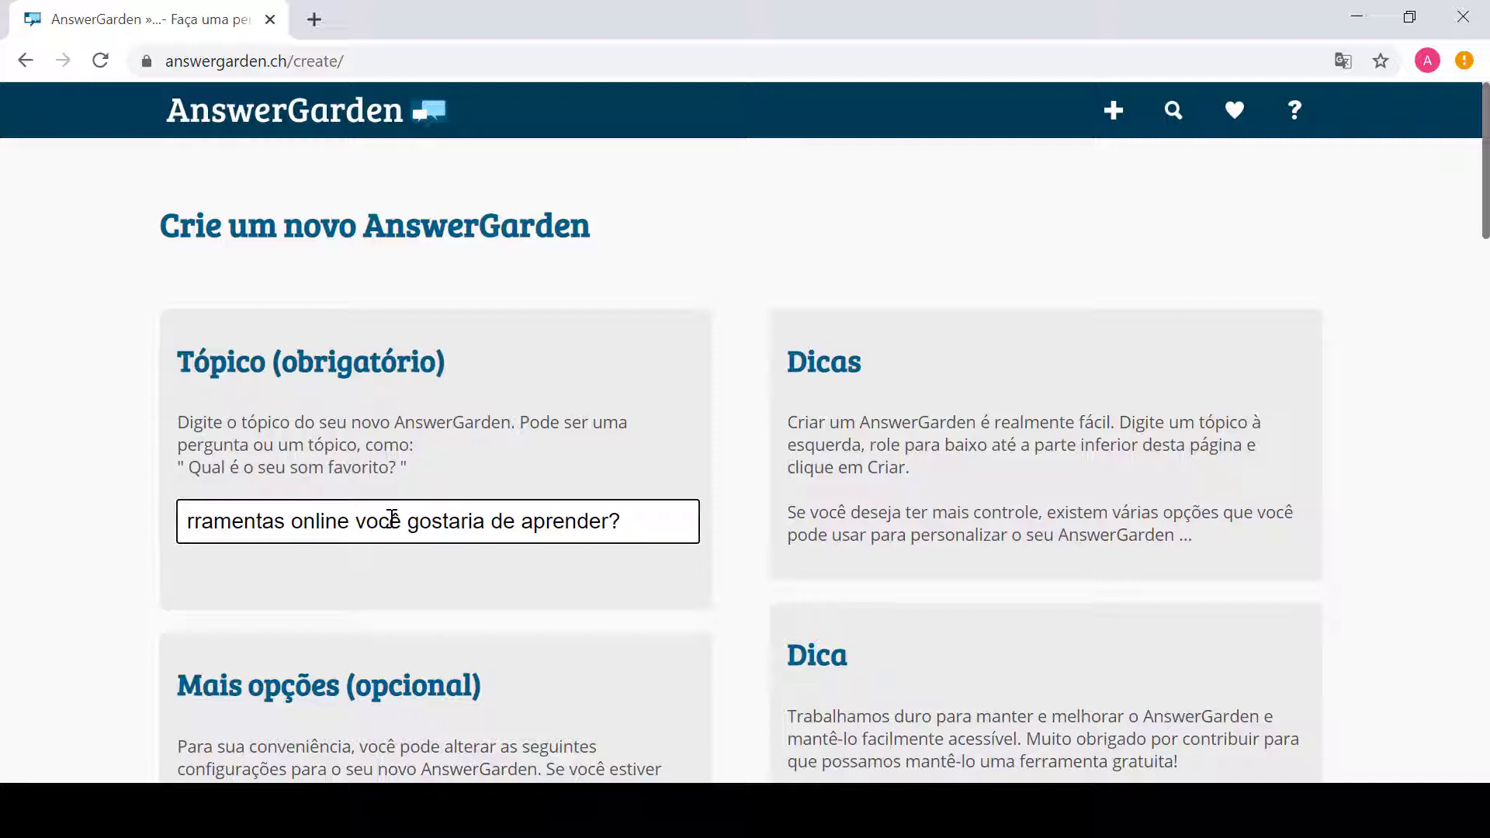
{"action": "key", "text": "BackSpace"}
{"action": "key", "text": "BackSpace"}
{"action": "key", "text": "BackSpace"}
{"action": "key", "text": "BackSpace"}
{"action": "key", "text": "BackSpace"}
{"action": "key", "text": "BackSpace"}
{"action": "key", "text": "BackSpace"}
{"action": "key", "text": "BackSpace"}
{"action": "key", "text": "BackSpace"}
{"action": "key", "text": "BackSpace"}
{"action": "key", "text": "BackSpace"}
{"action": "key", "text": "BackSpace"}
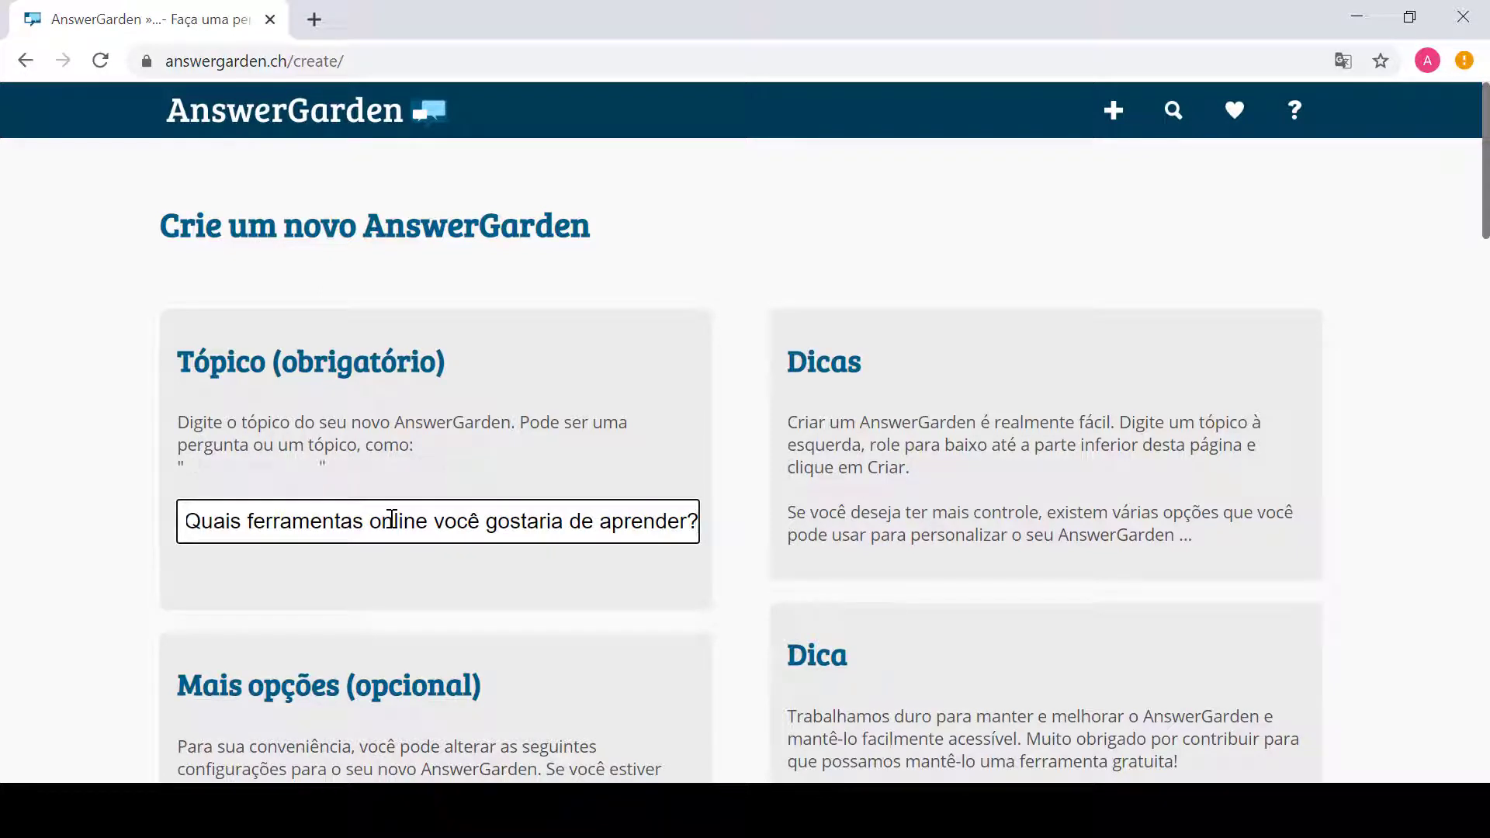
{"action": "left_click_drag", "start_coordinate": [1486, 186], "coordinate": [1486, 305]}
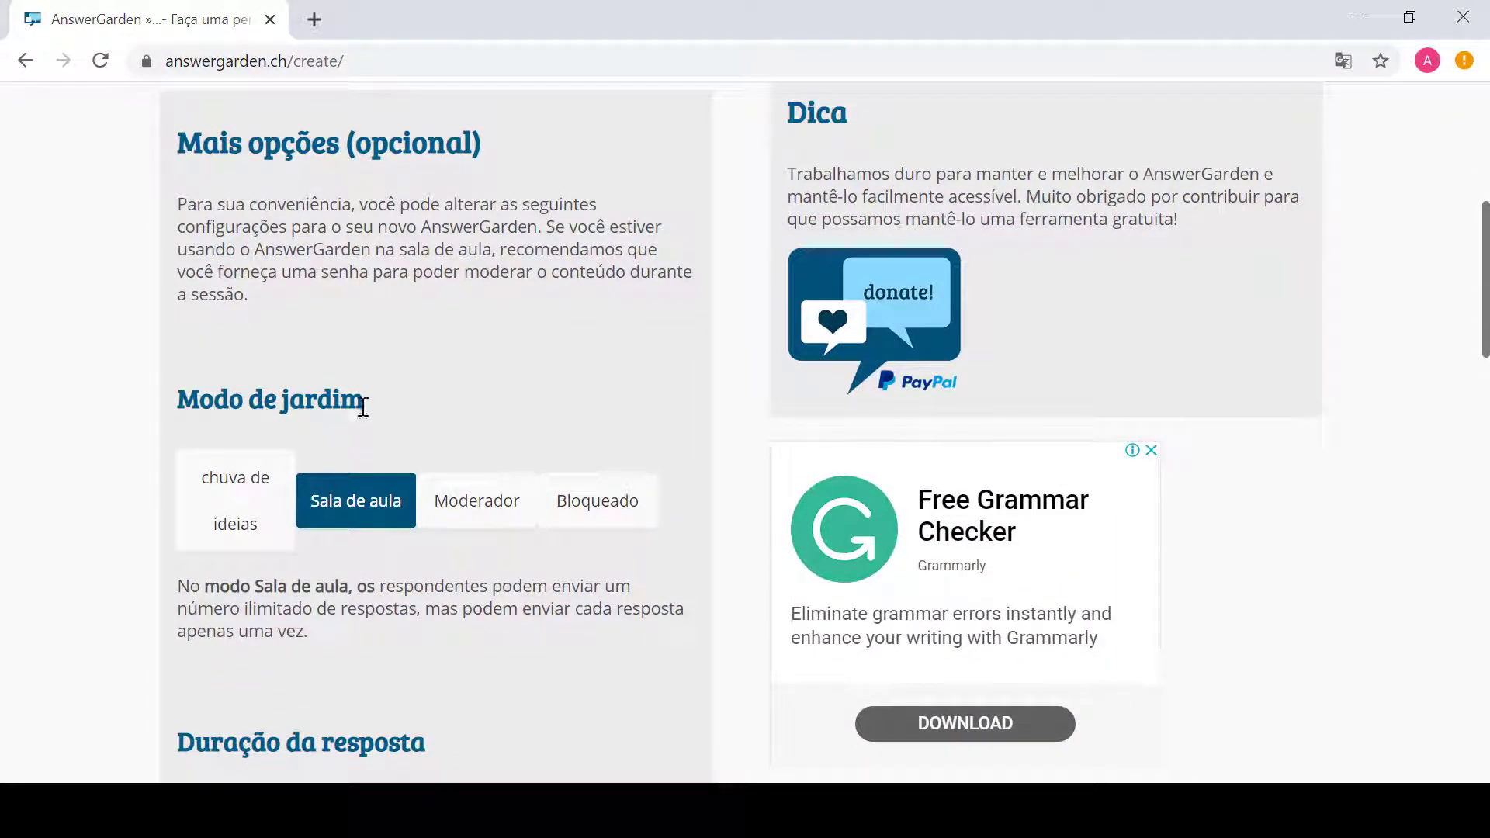
Step: Compare the Sala de aula, Moderador and Bloqueado modes, then choose chuva de ideias (Brainstorm)
{"action": "left_click", "coordinate": [230, 493]}
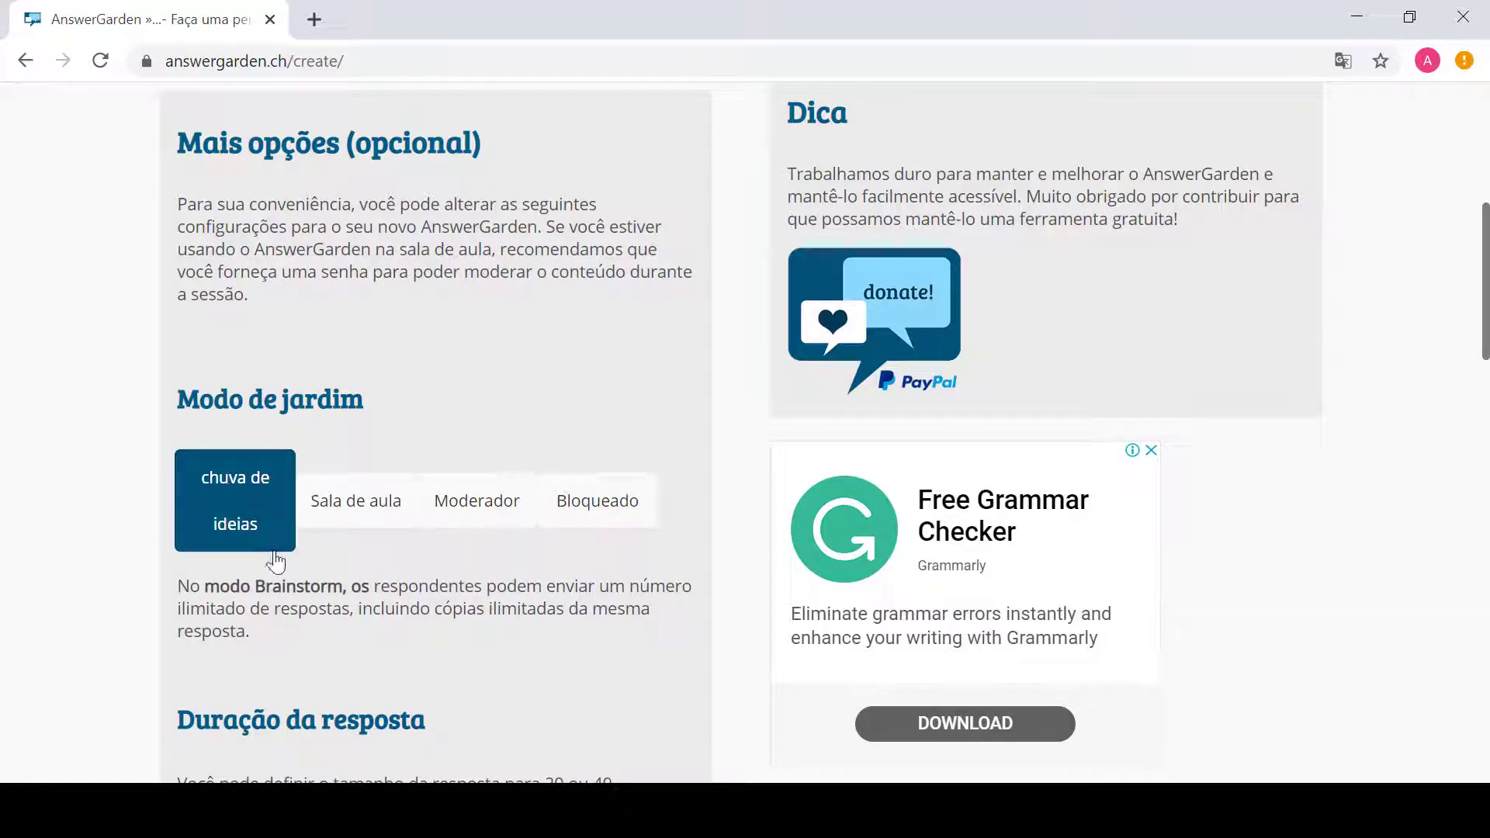
{"action": "double_click", "coordinate": [302, 587]}
{"action": "left_click", "coordinate": [362, 561]}
{"action": "left_click", "coordinate": [380, 511]}
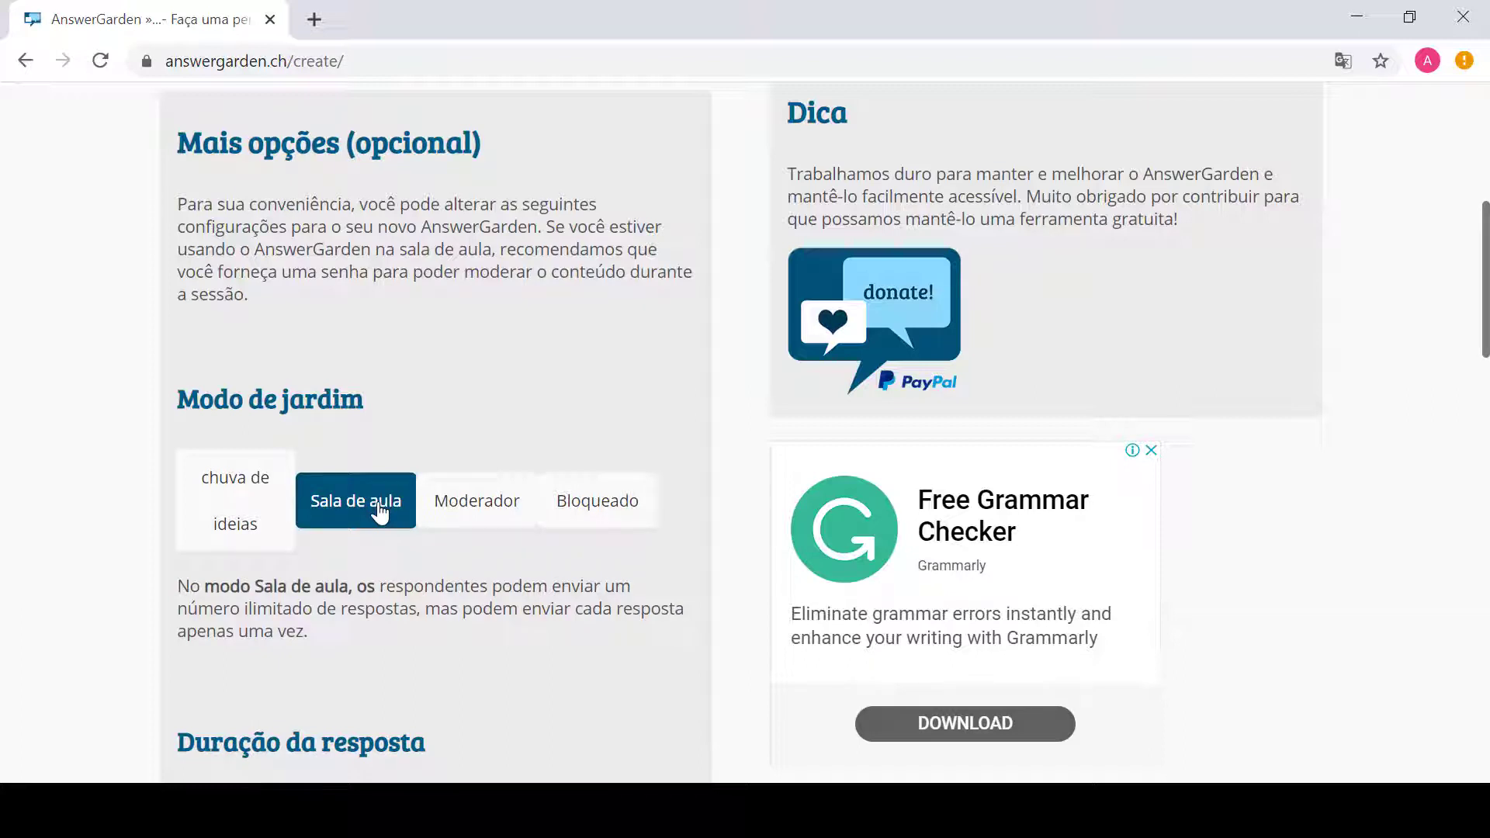
{"action": "left_click", "coordinate": [476, 514]}
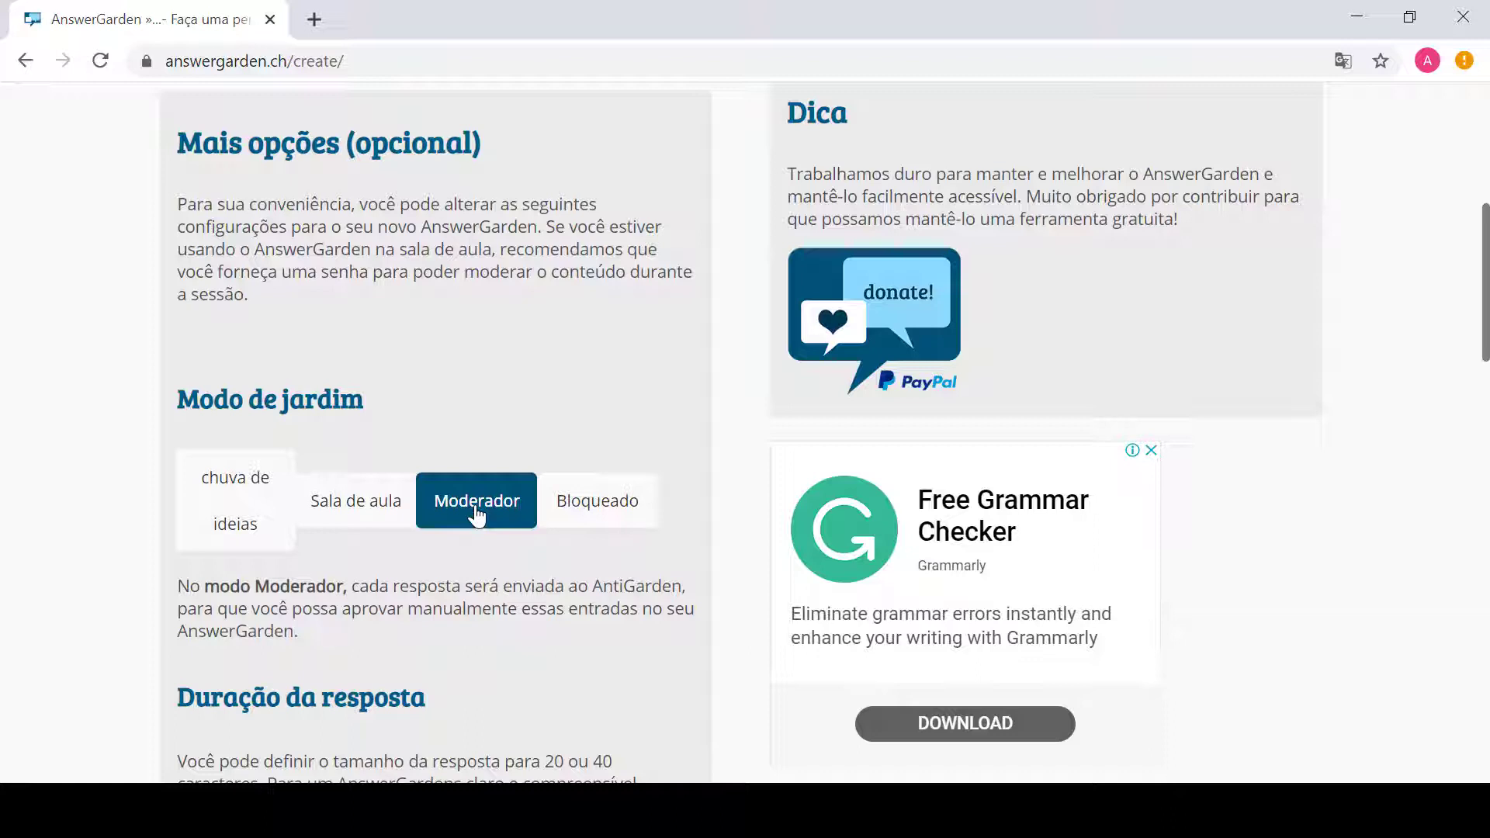
{"action": "left_click", "coordinate": [595, 514]}
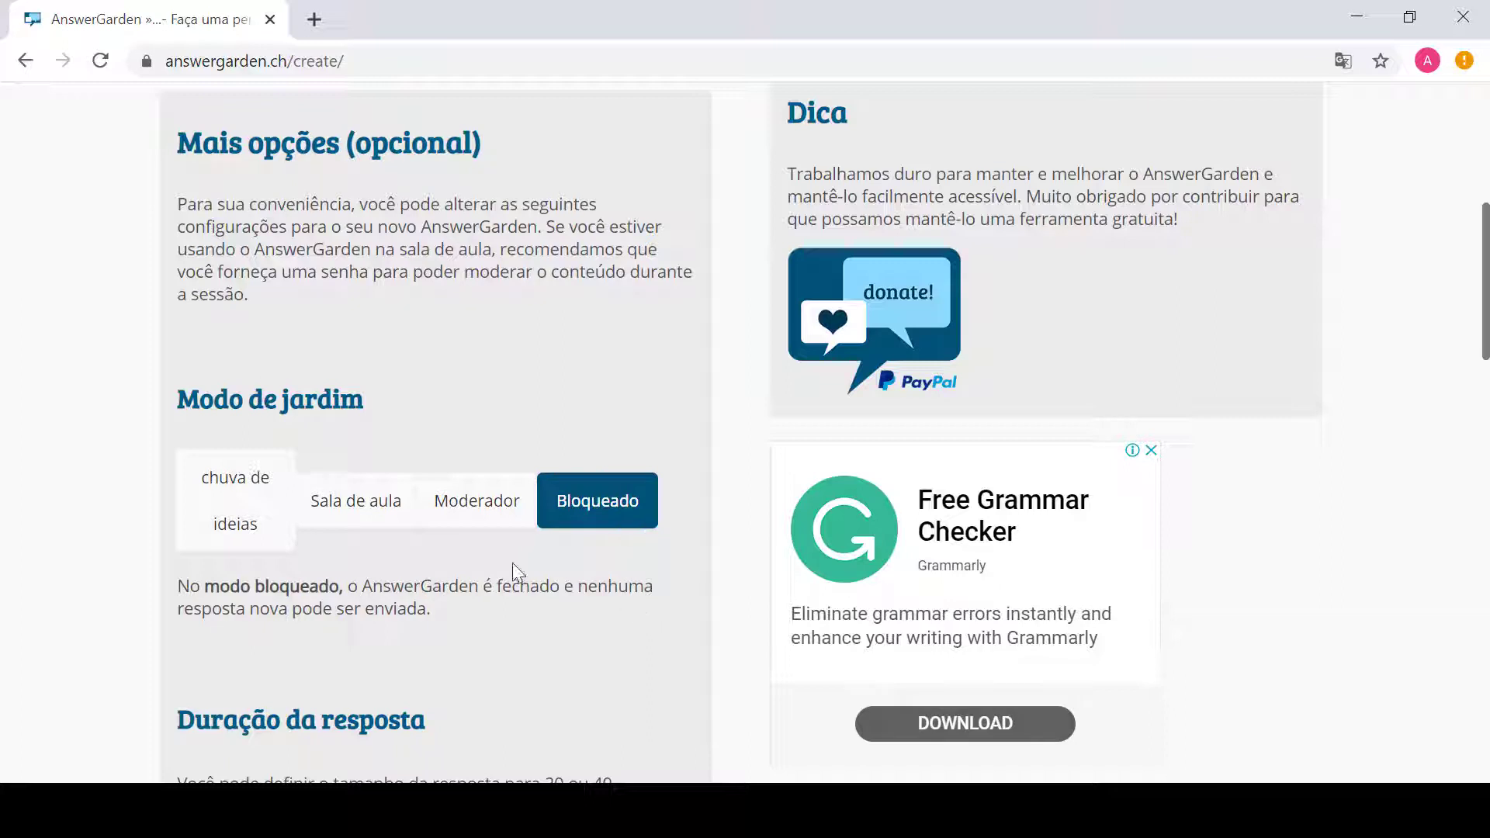
{"action": "left_click", "coordinate": [228, 515]}
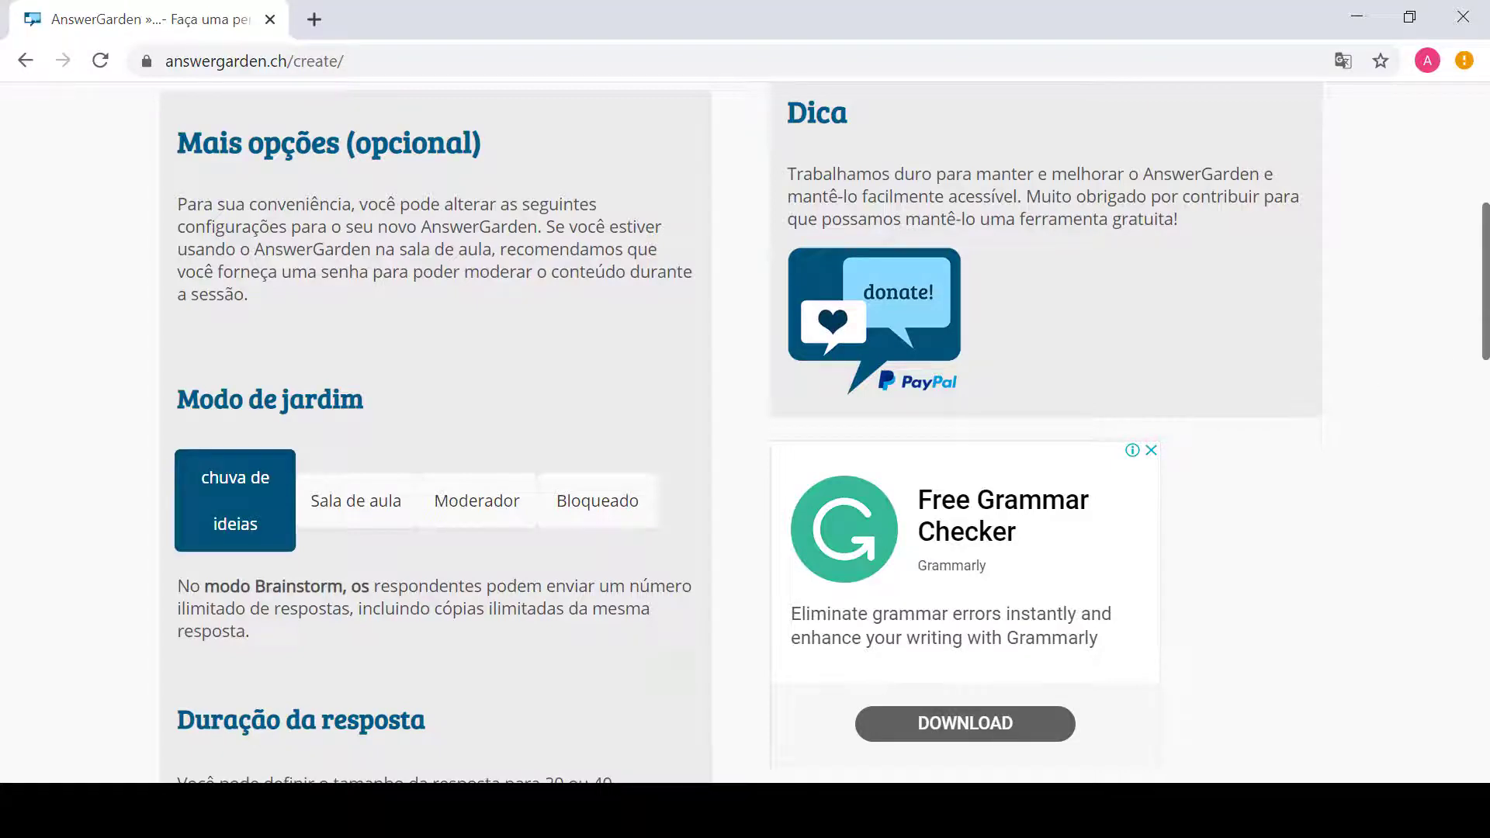
Step: Set the answer length to 40 characters and enter an administrator password
{"action": "left_click_drag", "start_coordinate": [1487, 347], "coordinate": [1486, 437]}
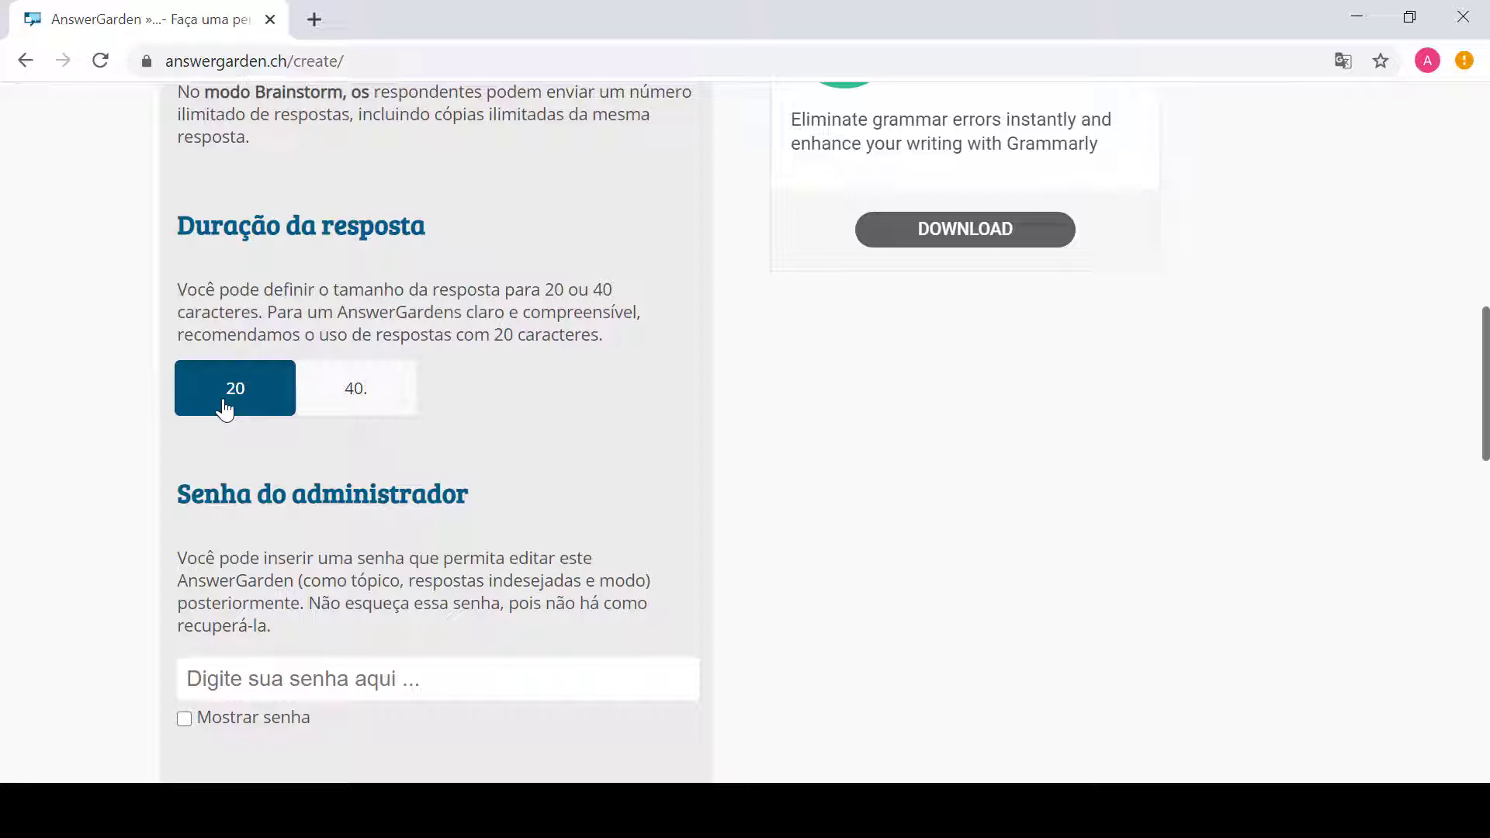
{"action": "left_click", "coordinate": [368, 403]}
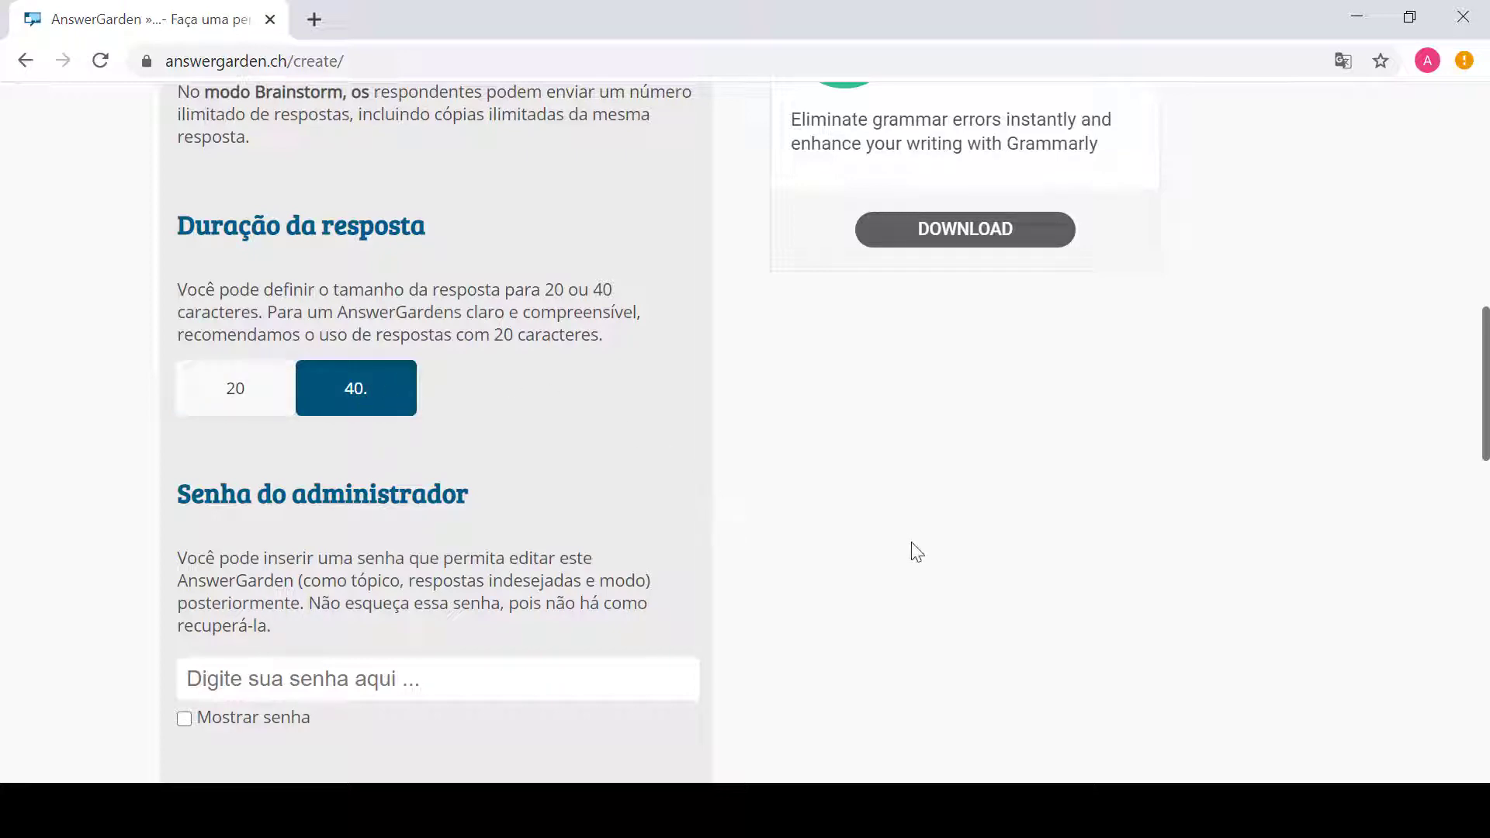
{"action": "left_click", "coordinate": [461, 678]}
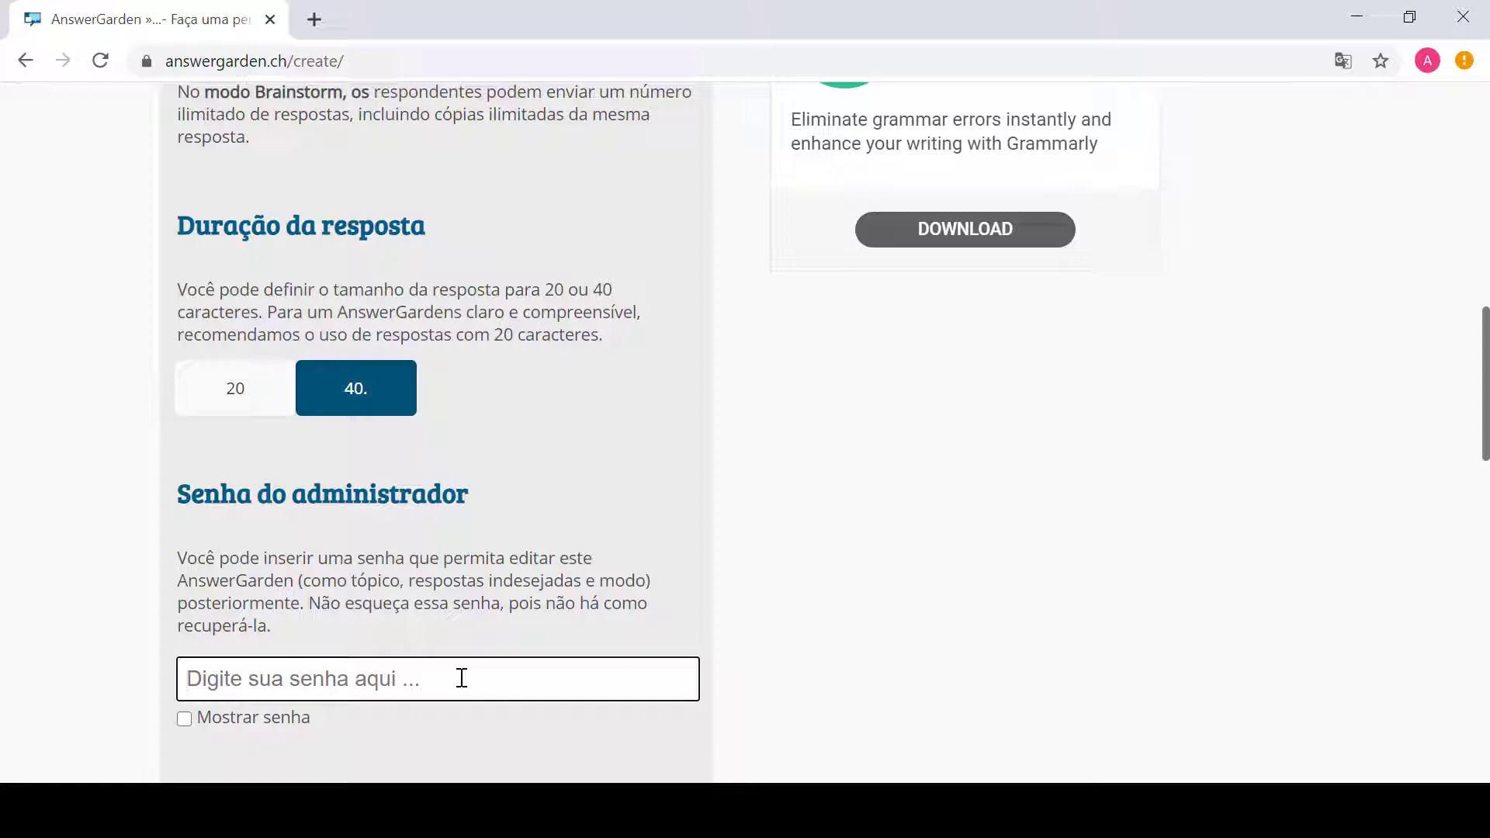
{"action": "type", "text": "12"}
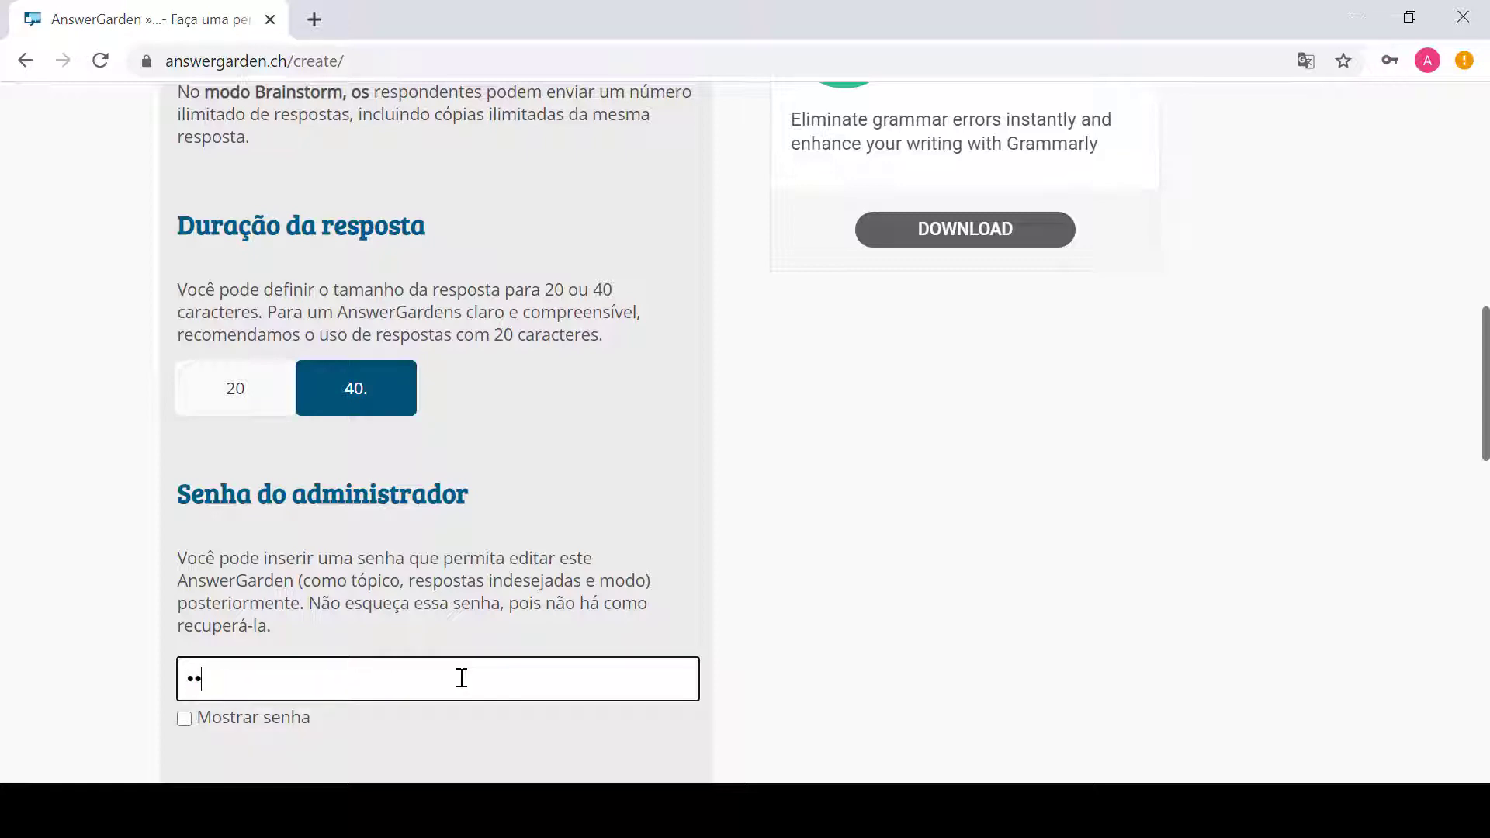
{"action": "key", "text": "BackSpace"}
{"action": "key", "text": "BackSpace"}
{"action": "type", "text": "1234567890123"}
{"action": "left_click_drag", "start_coordinate": [1486, 417], "coordinate": [1486, 536]}
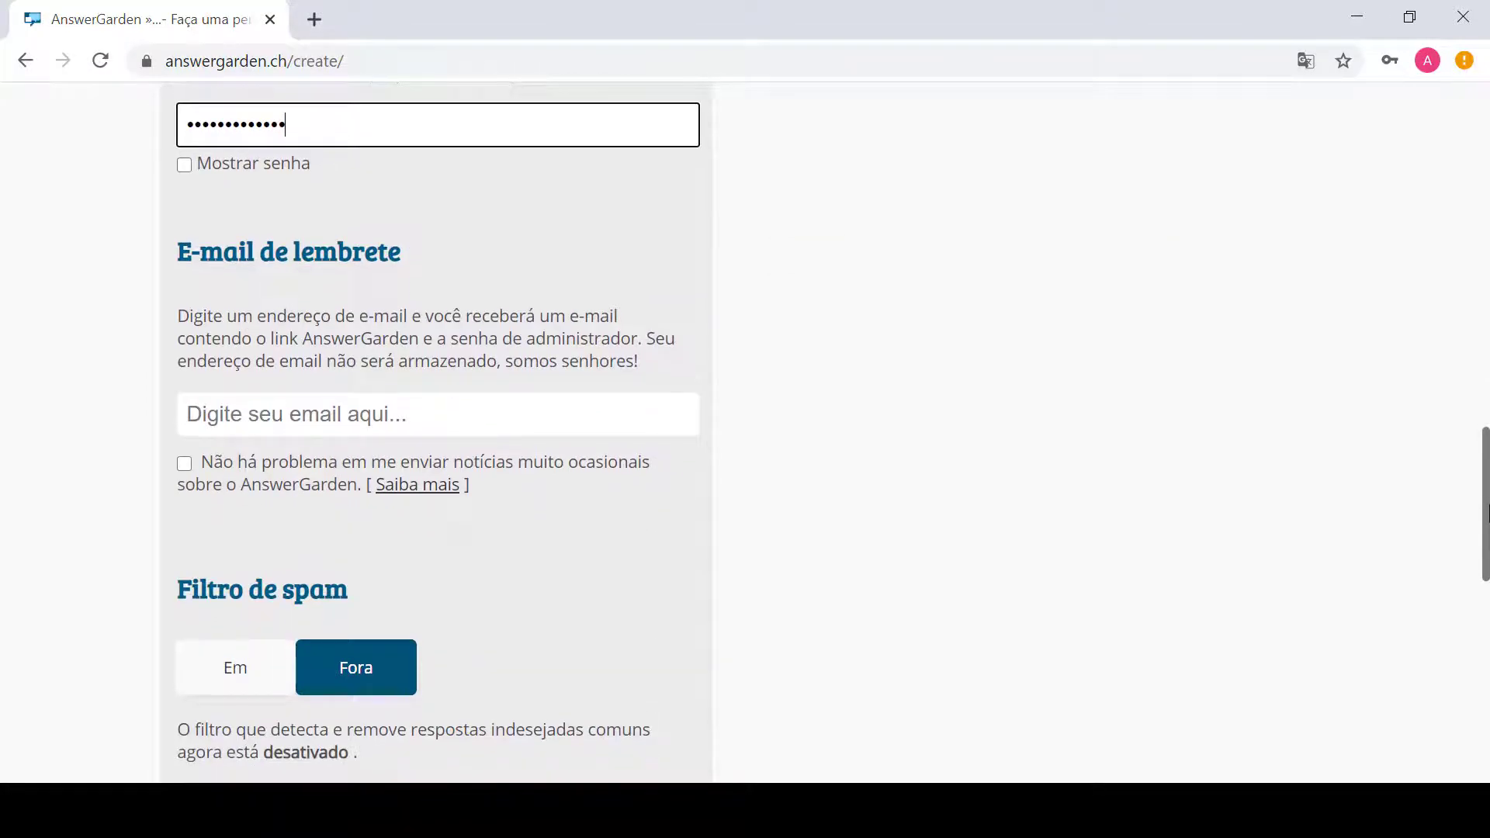
Step: Fill the reminder e-mail with a saved autofill address and set the spam filter to Em
{"action": "left_click", "coordinate": [480, 412]}
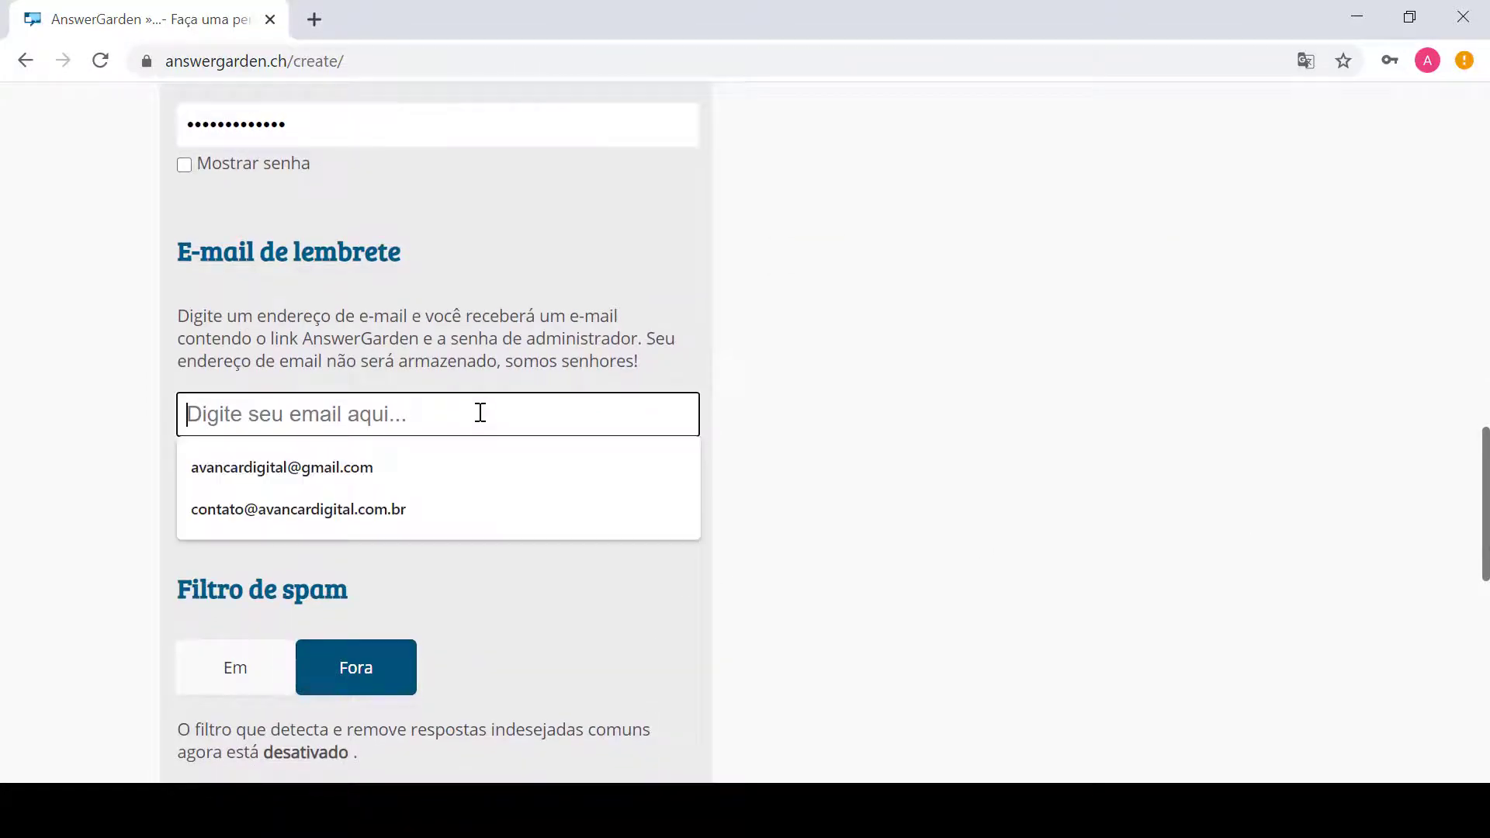
{"action": "left_click", "coordinate": [355, 469]}
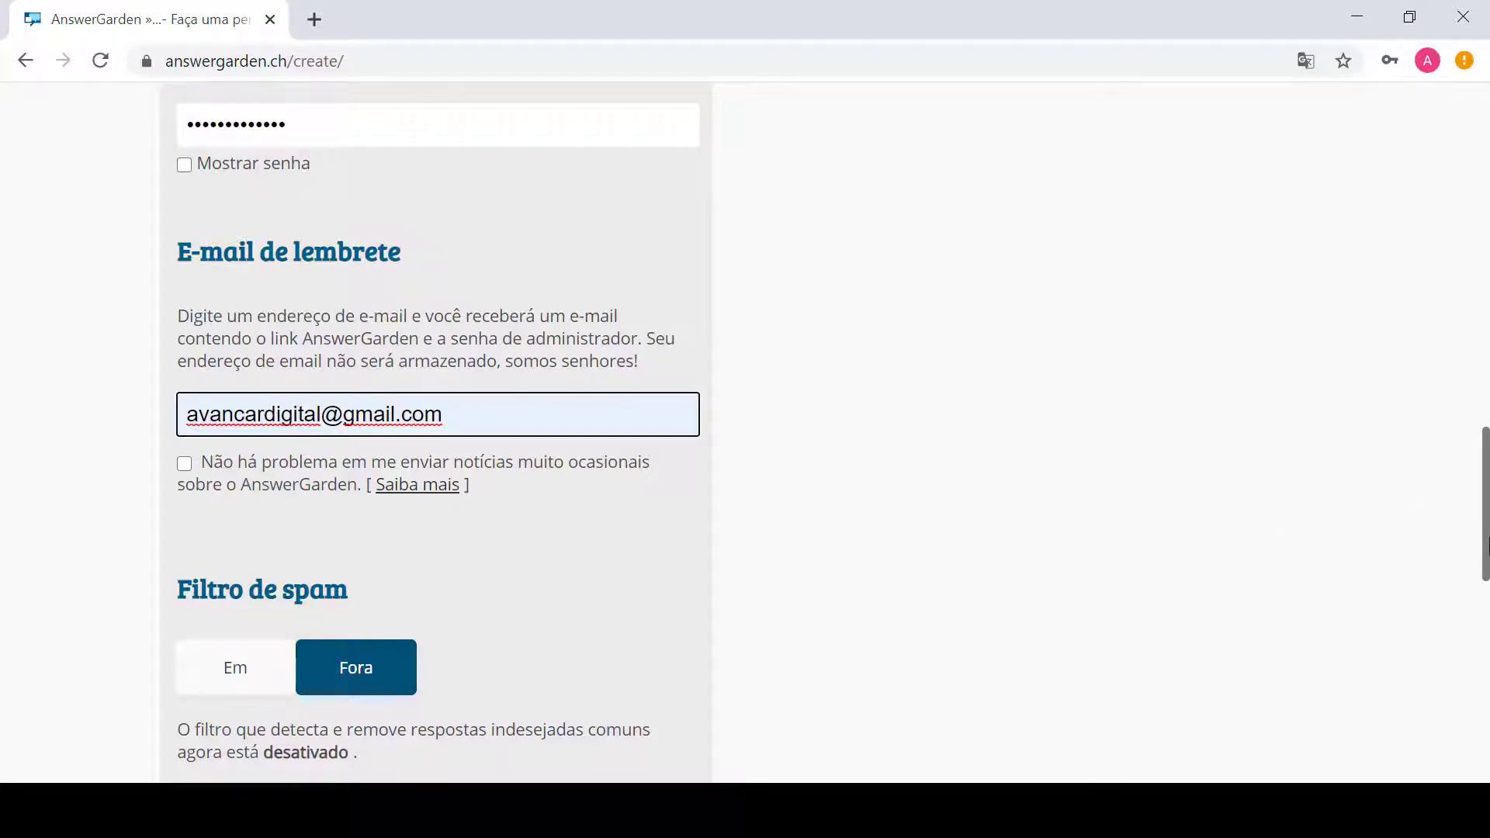
{"action": "left_click_drag", "start_coordinate": [1486, 543], "coordinate": [1486, 629]}
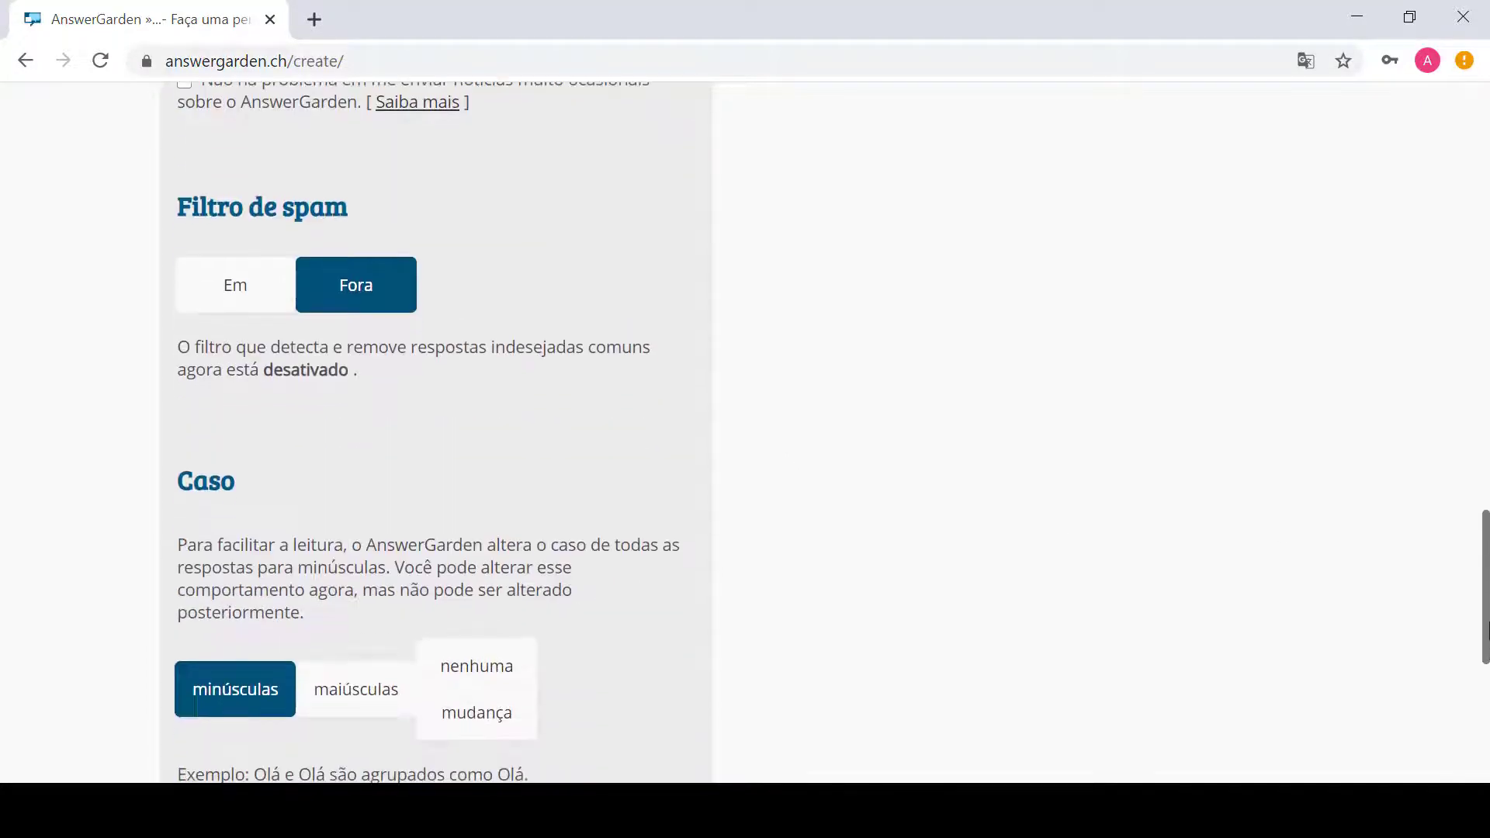
{"action": "left_click", "coordinate": [226, 297]}
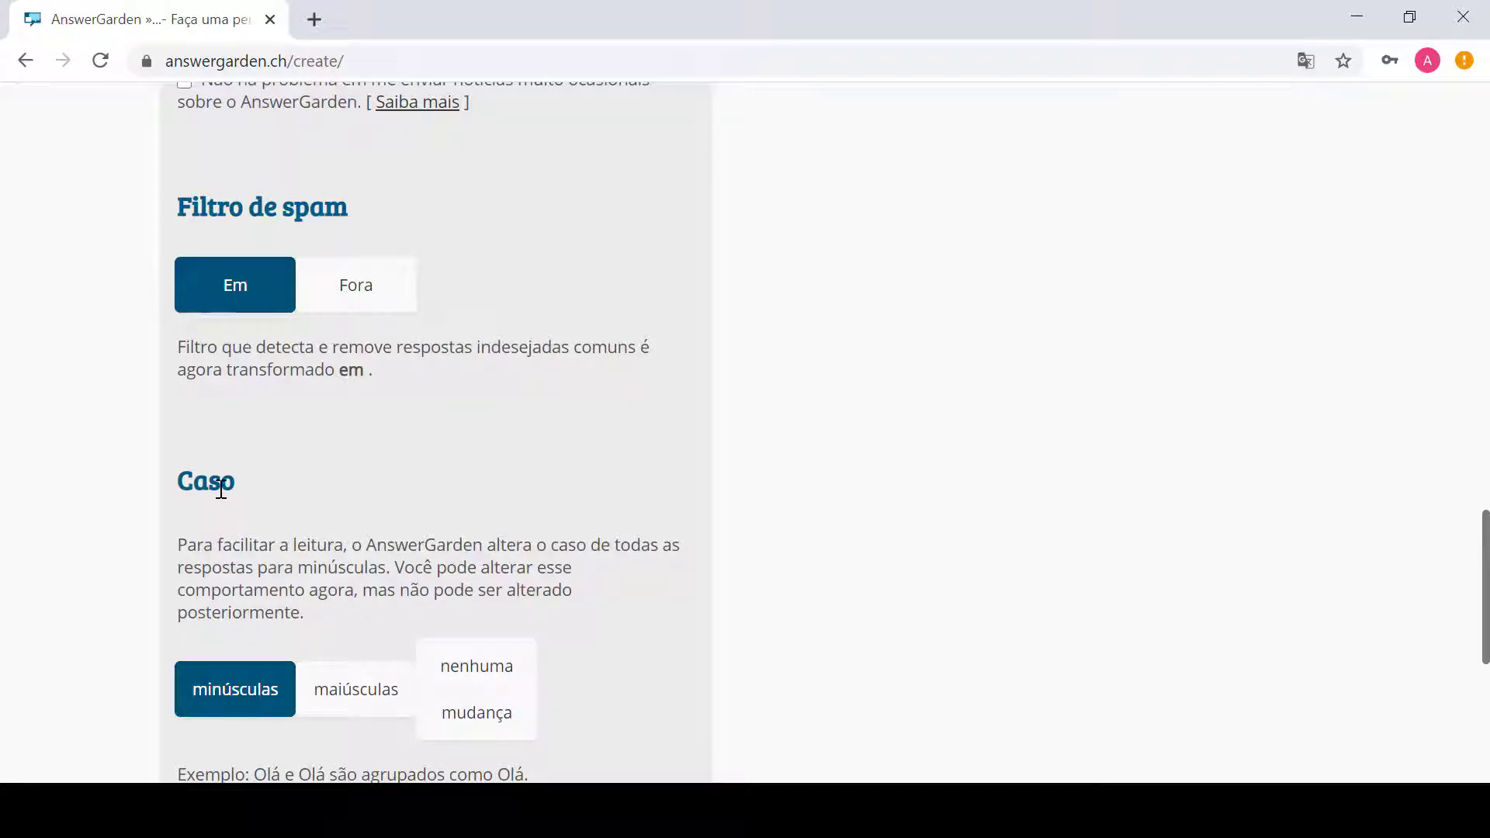
{"action": "left_click_drag", "start_coordinate": [1486, 605], "coordinate": [1486, 696]}
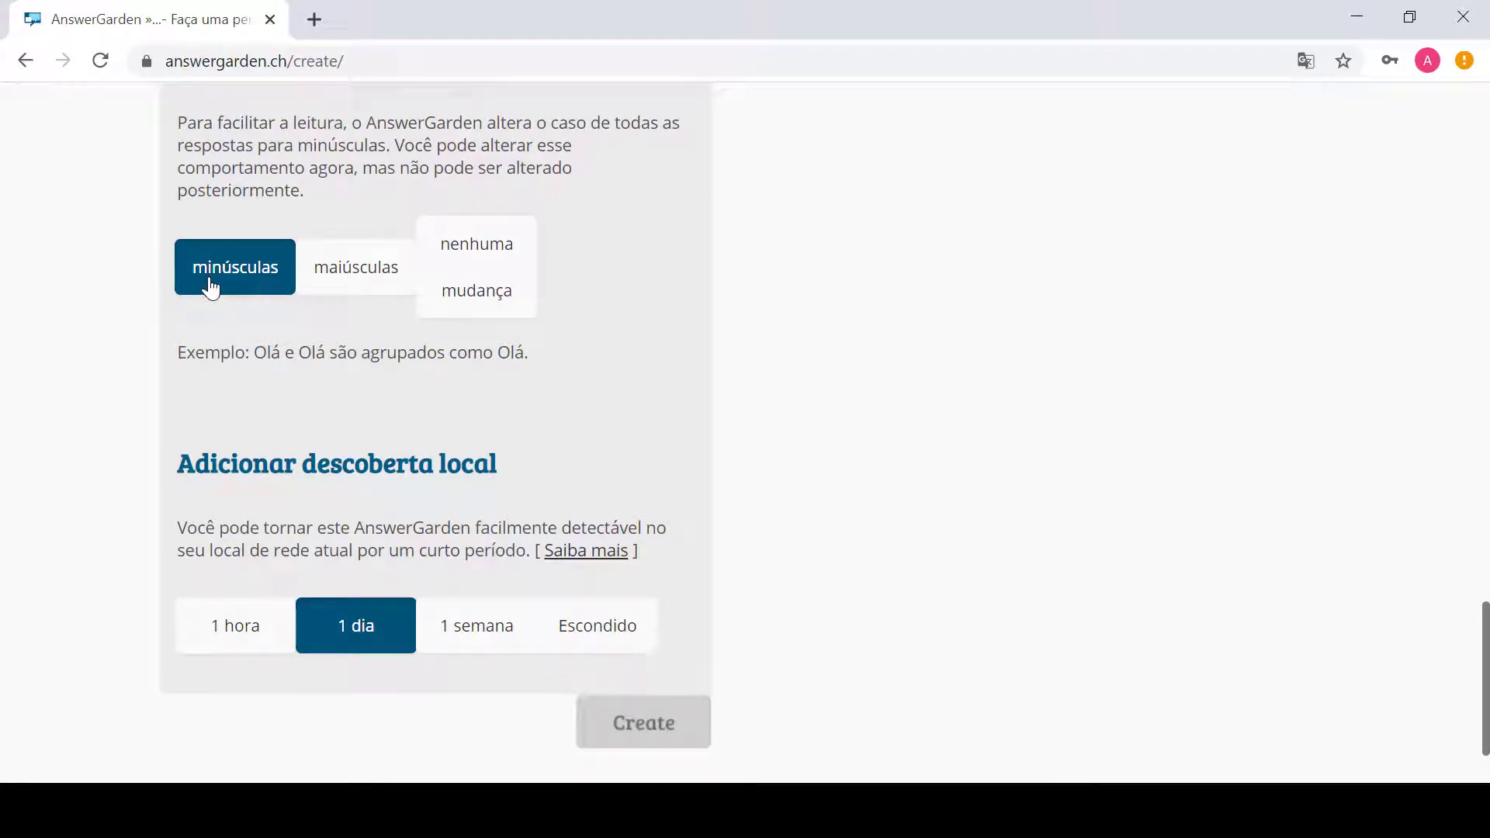
Step: Try the maiúsculas and nenhuma mudança case options, then keep answers in minúsculas
{"action": "left_click", "coordinate": [359, 282]}
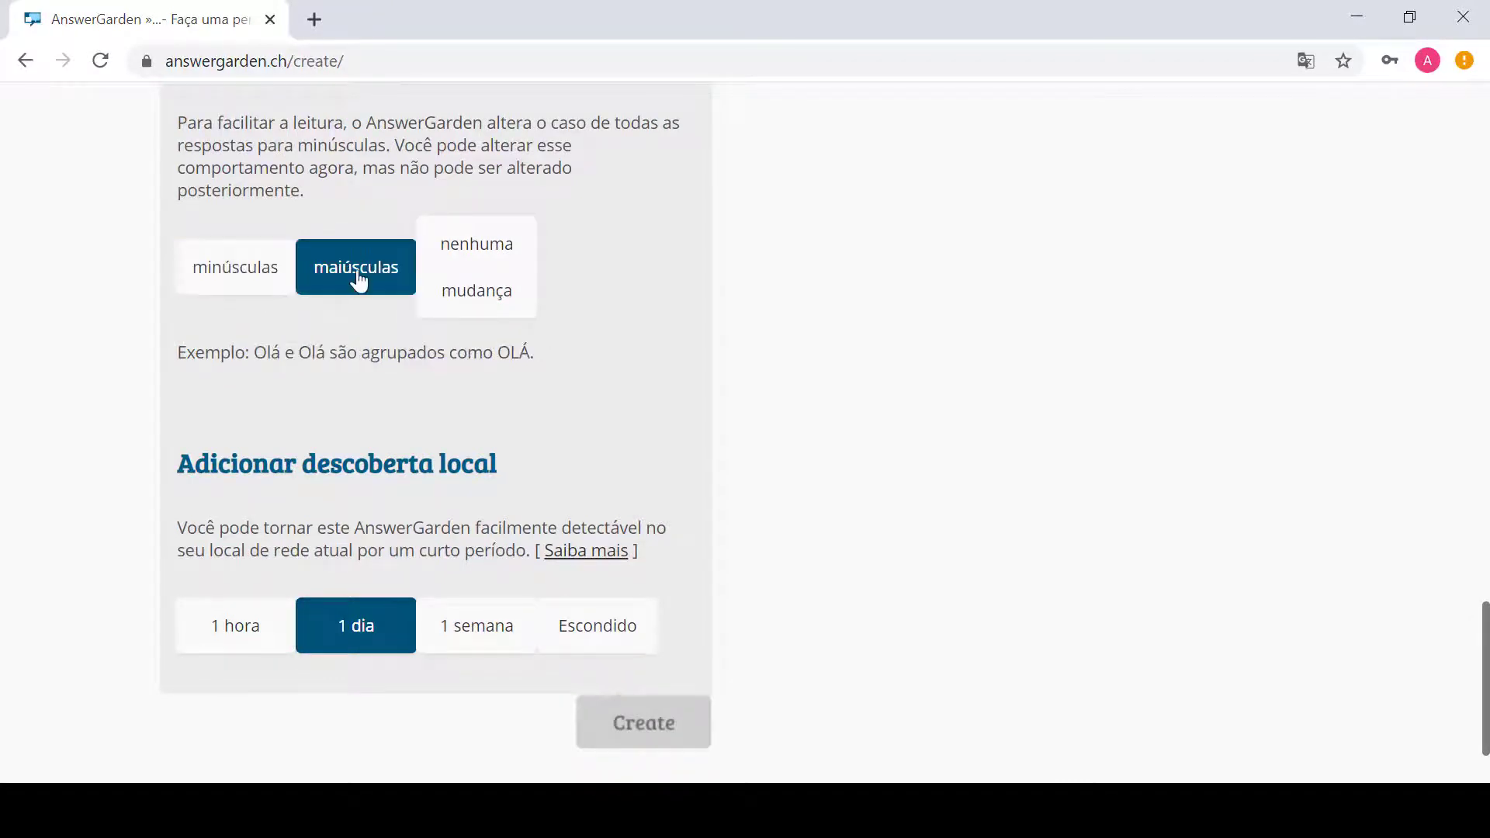
{"action": "left_click", "coordinate": [448, 295]}
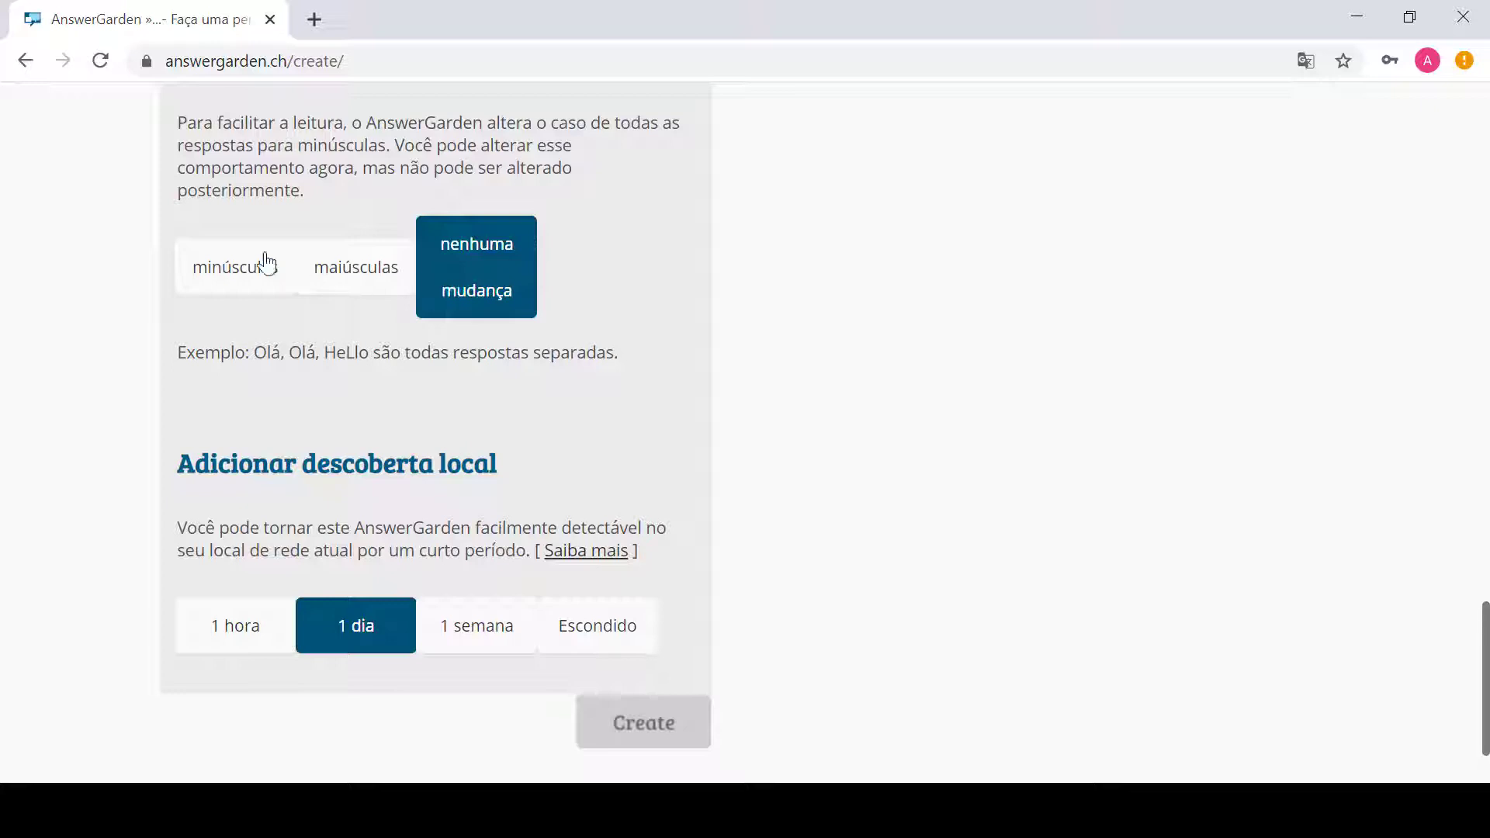
{"action": "left_click", "coordinate": [234, 274]}
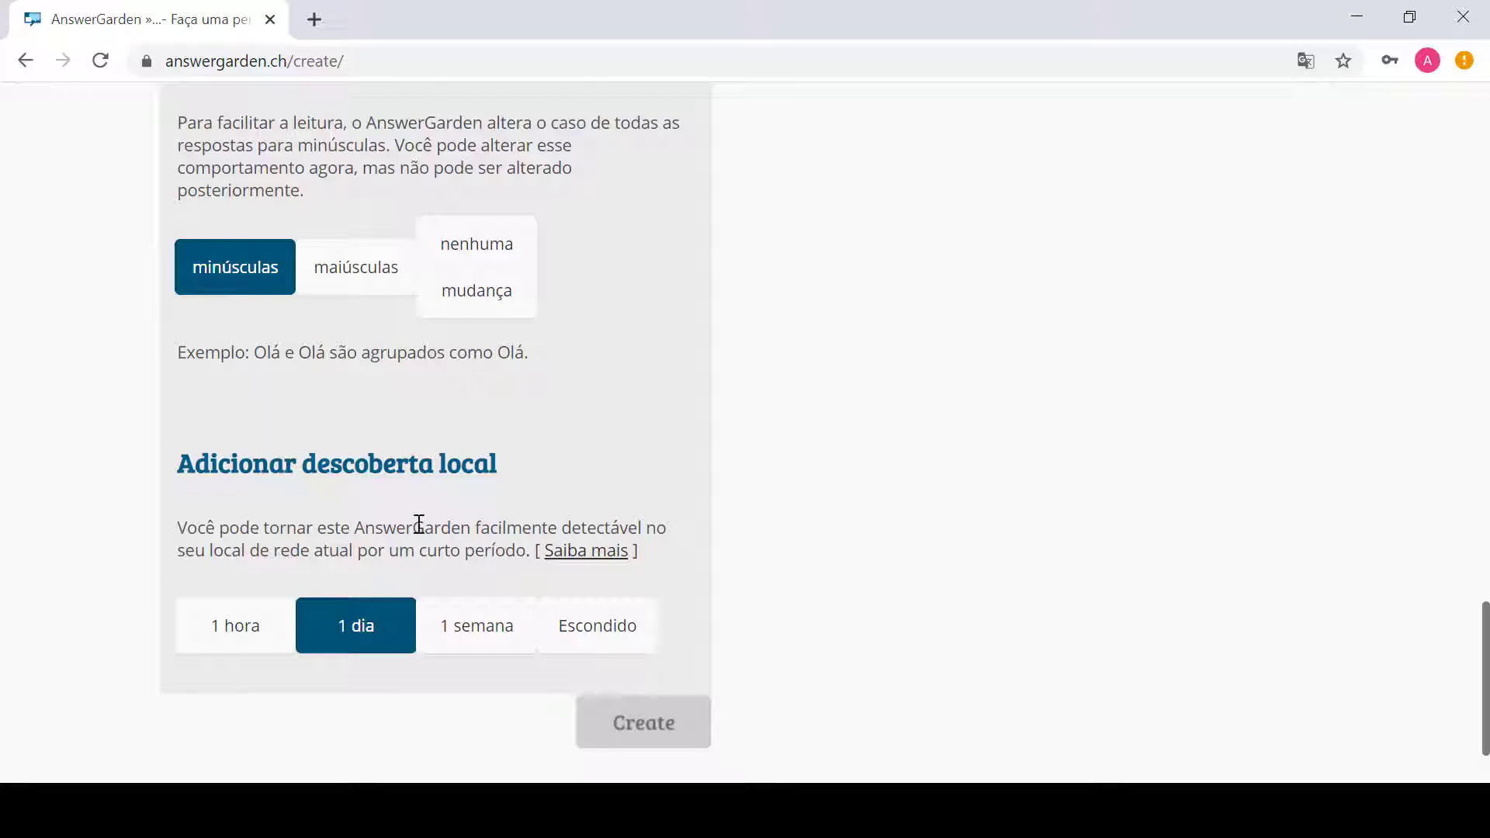
Step: Test the local discovery durations and settle on 1 semana
{"action": "left_click", "coordinate": [232, 629]}
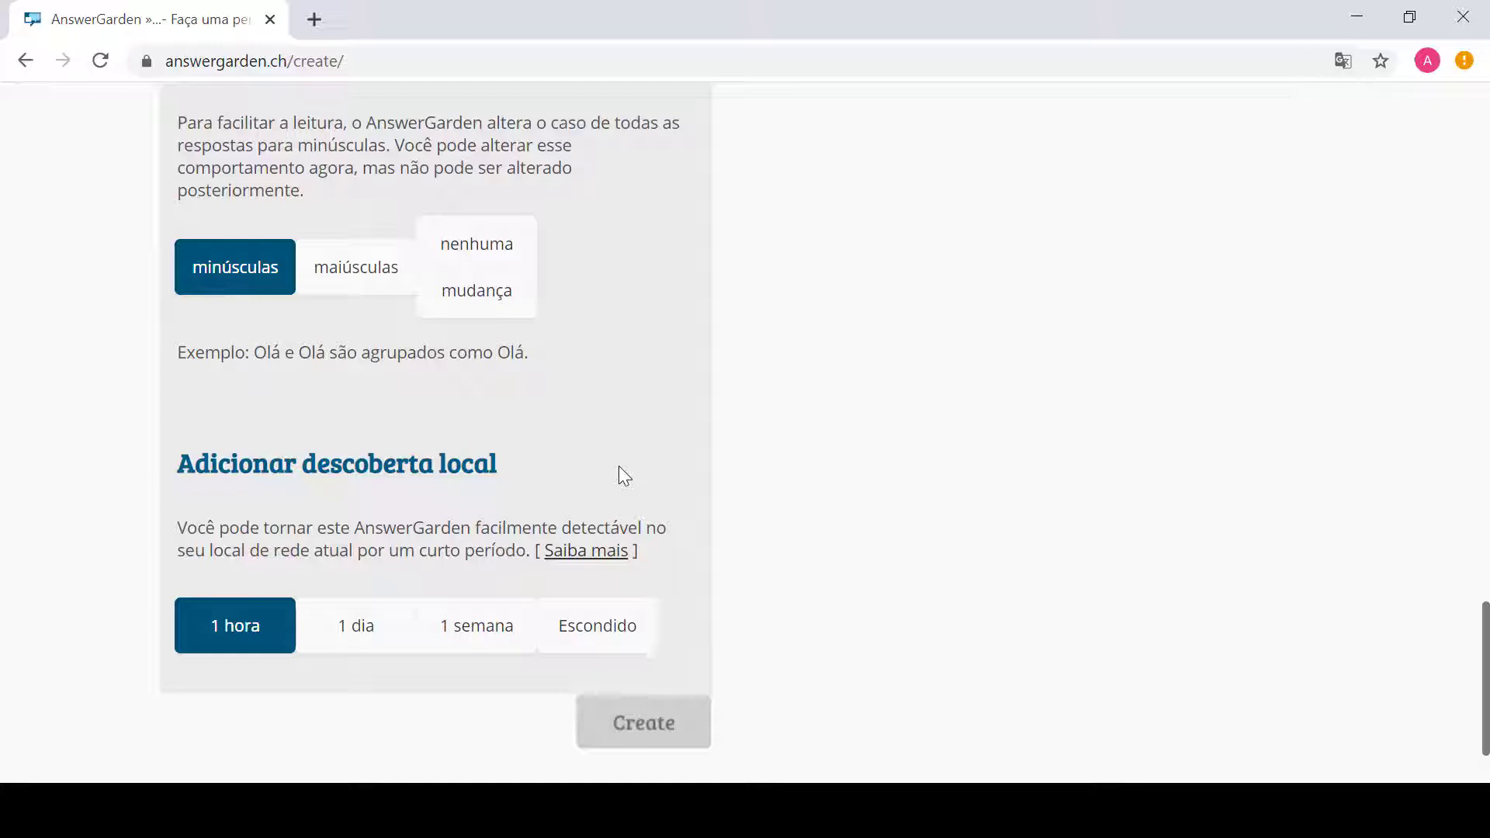
{"action": "left_click", "coordinate": [361, 644]}
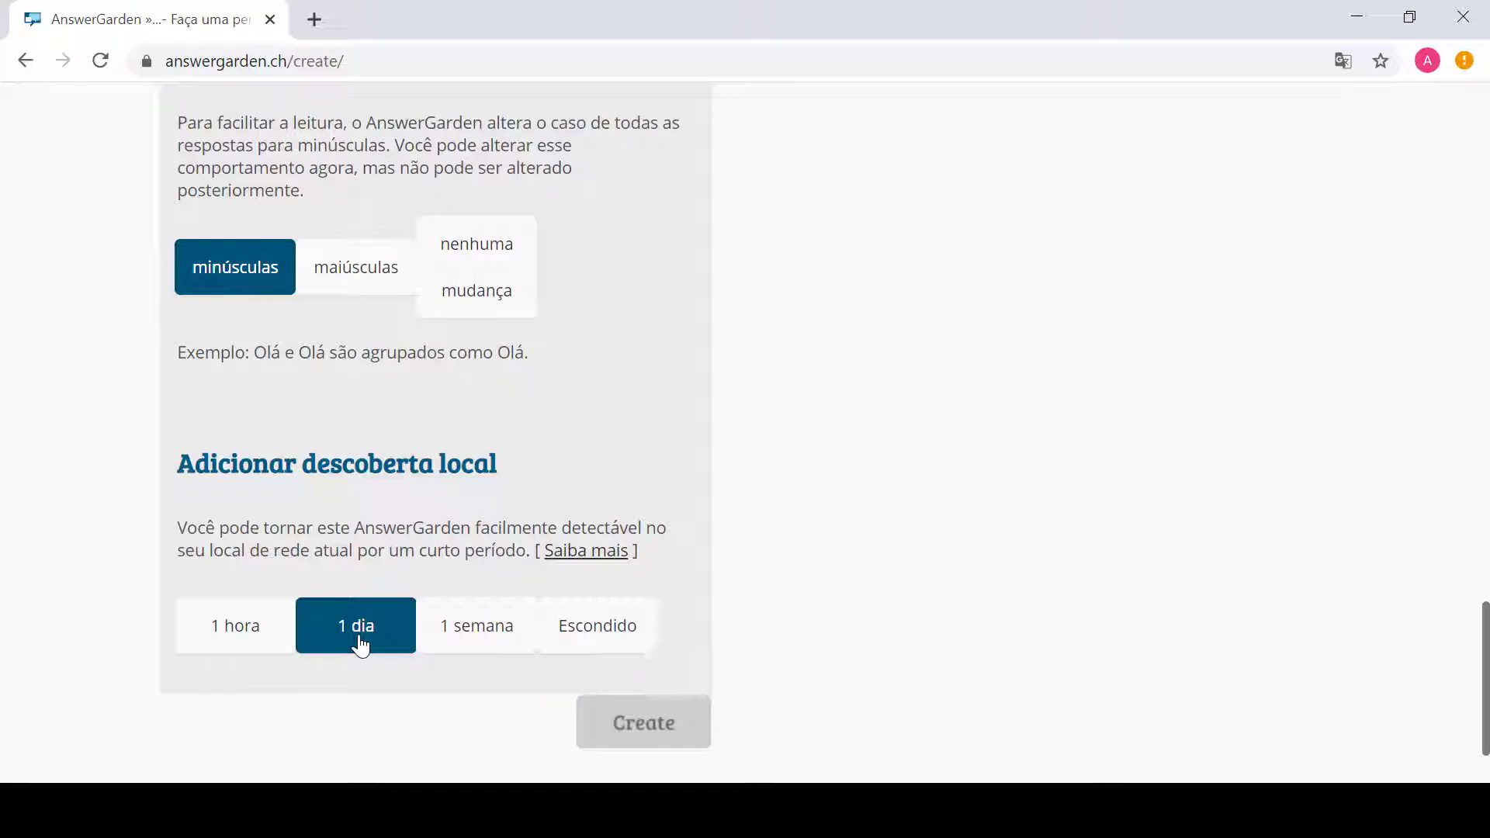
{"action": "left_click", "coordinate": [470, 629]}
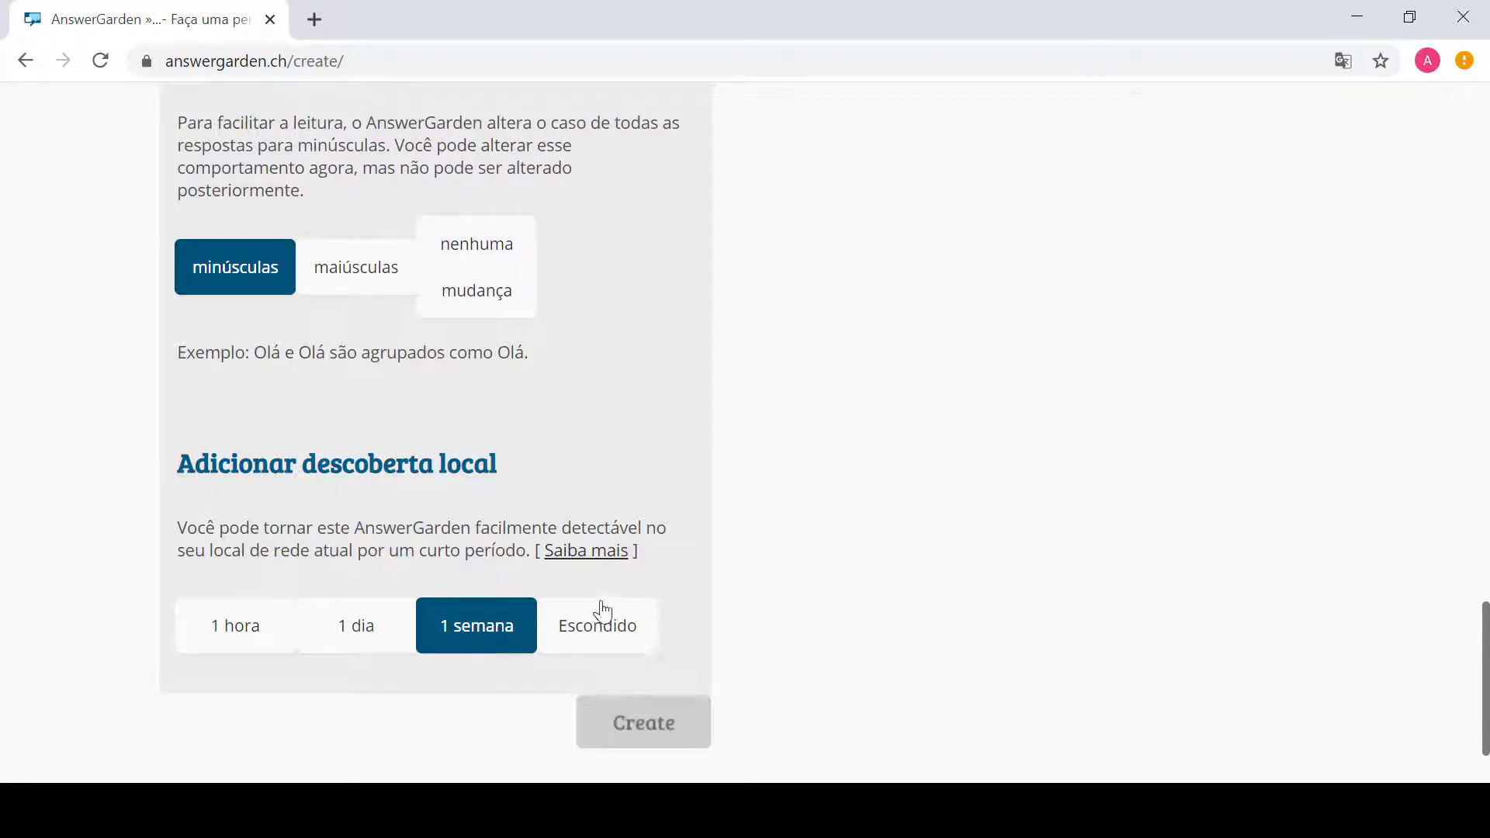
{"action": "left_click", "coordinate": [607, 625]}
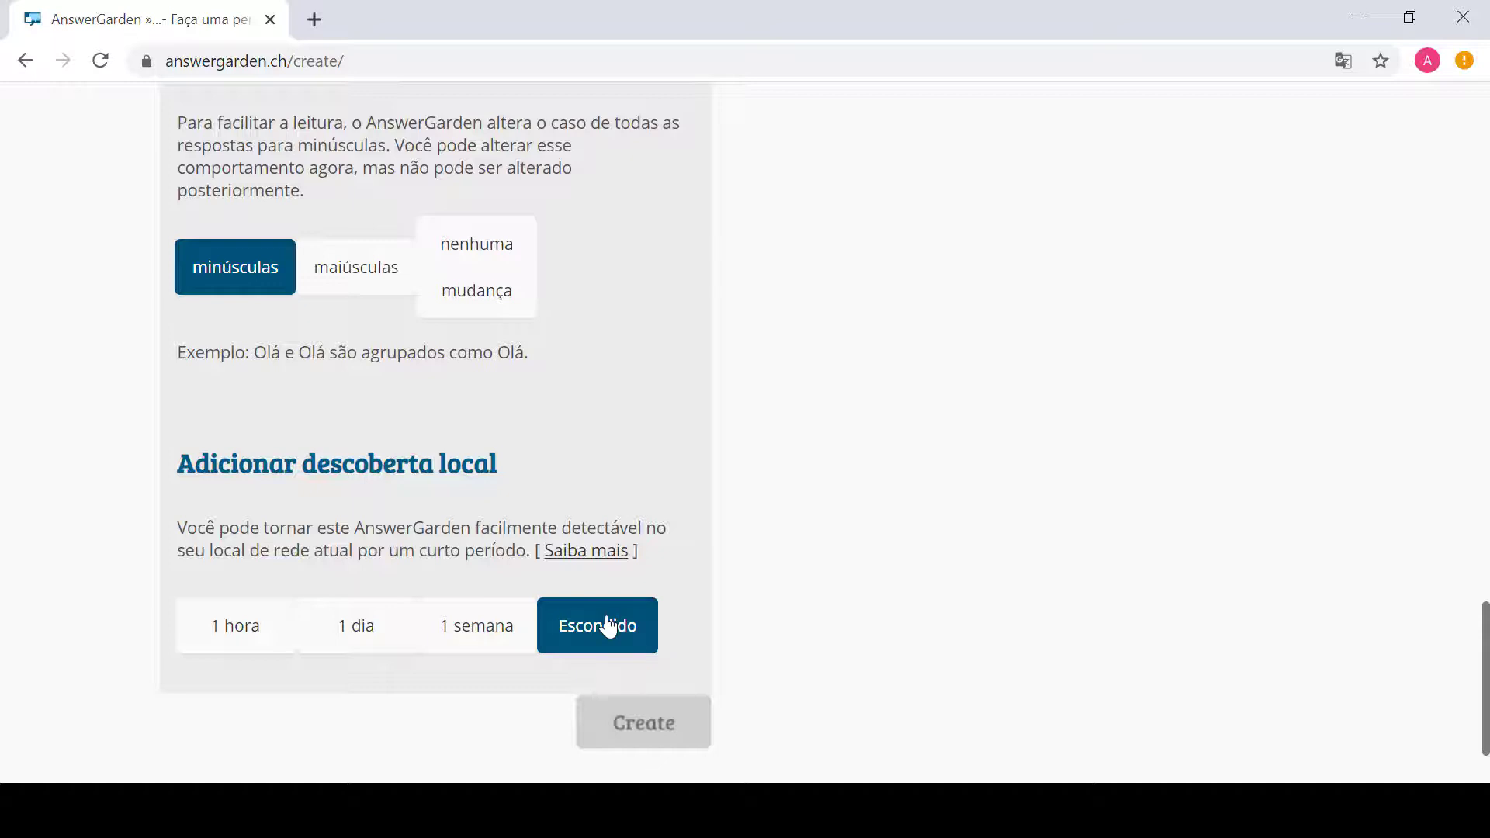
{"action": "left_click", "coordinate": [475, 632]}
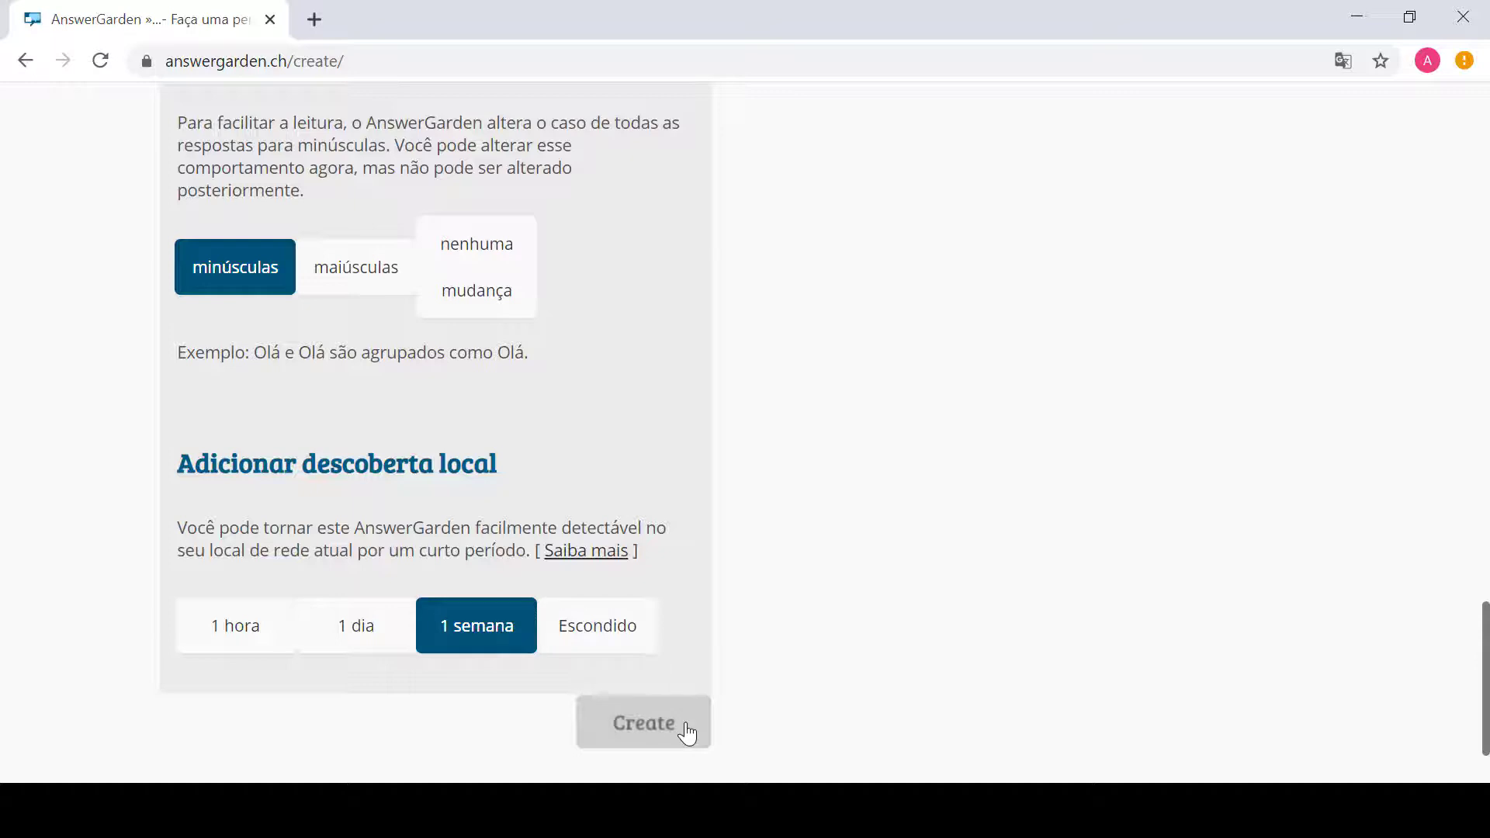
Step: Create the board, opening its answer page at answergarden.ch/1254278
{"action": "left_click", "coordinate": [687, 732]}
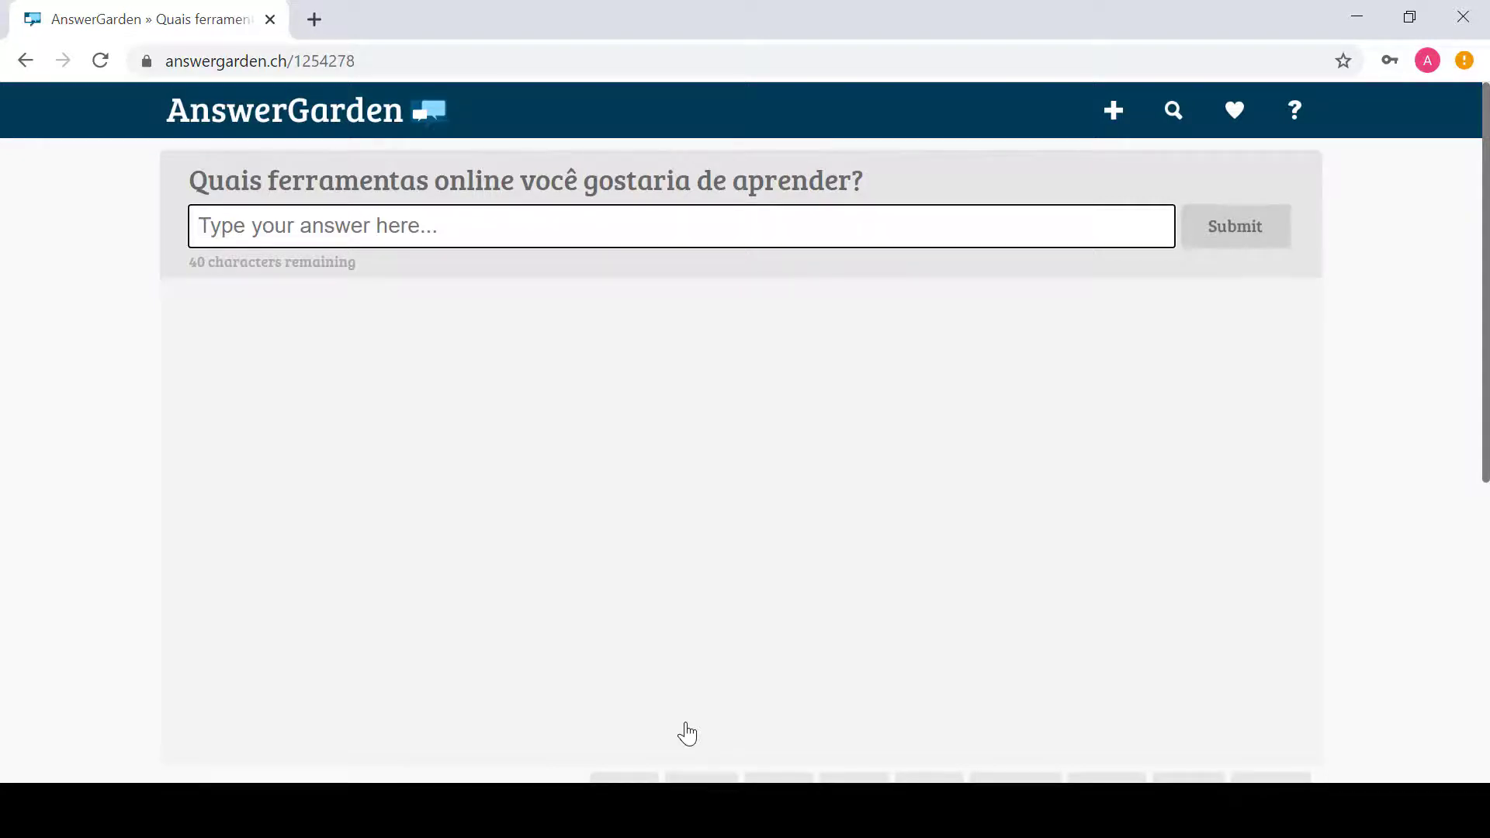
Step: Copy the board URL answergarden.ch/1254278 from the address bar
{"action": "left_click", "coordinate": [419, 59]}
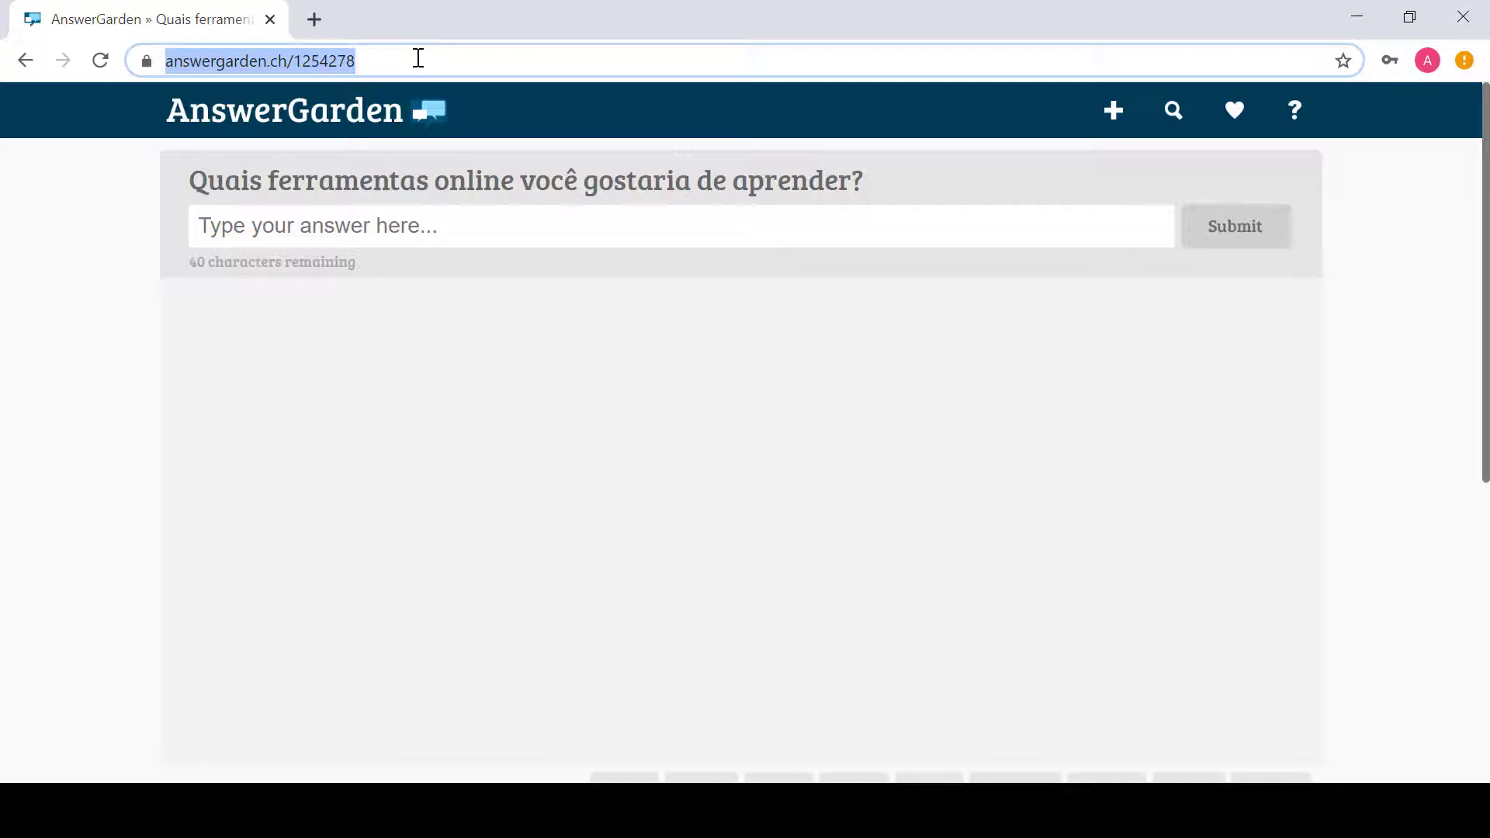
{"action": "right_click", "coordinate": [419, 59]}
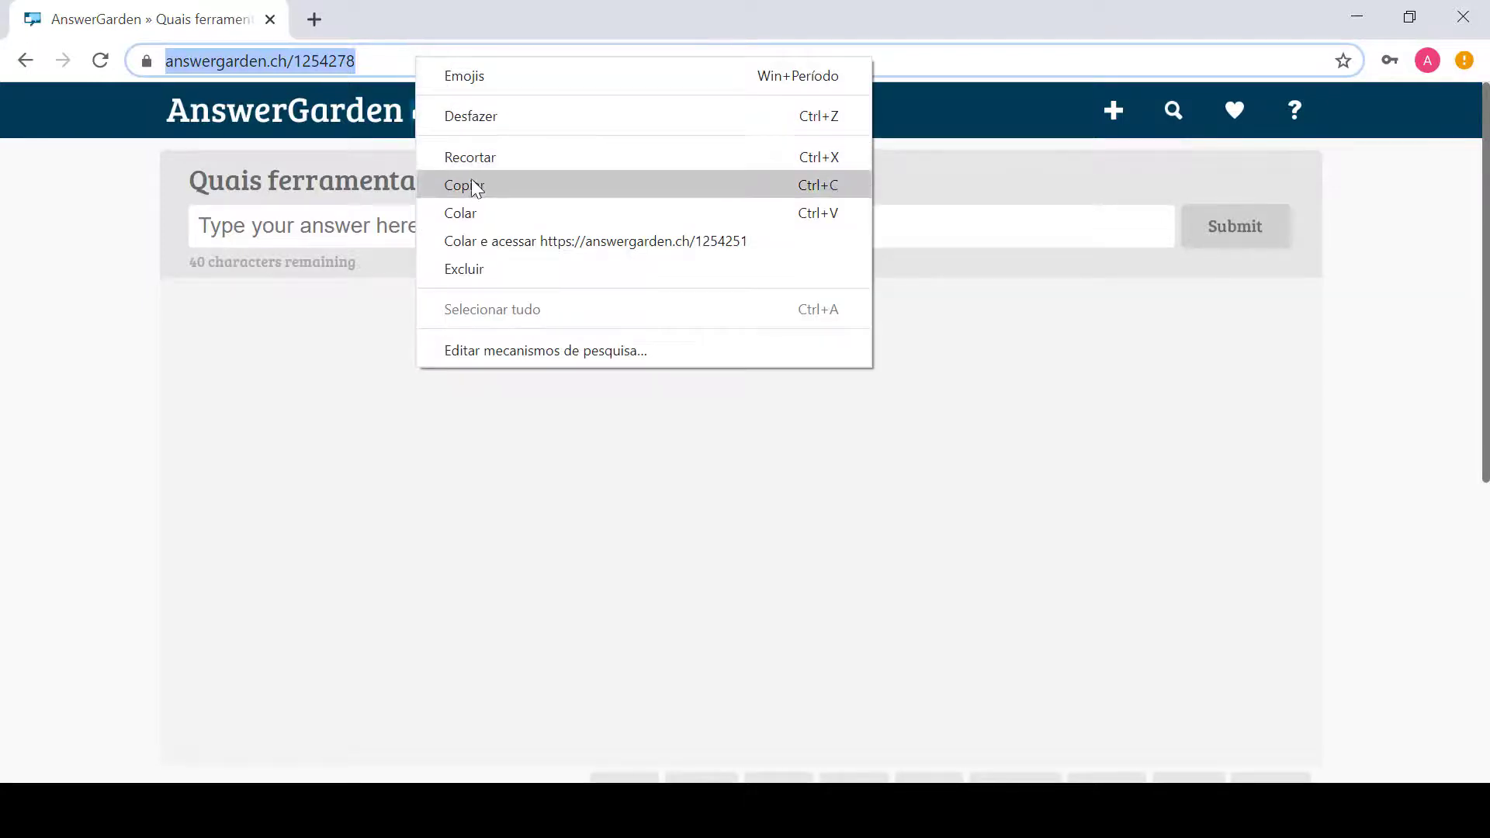
{"action": "left_click", "coordinate": [473, 183]}
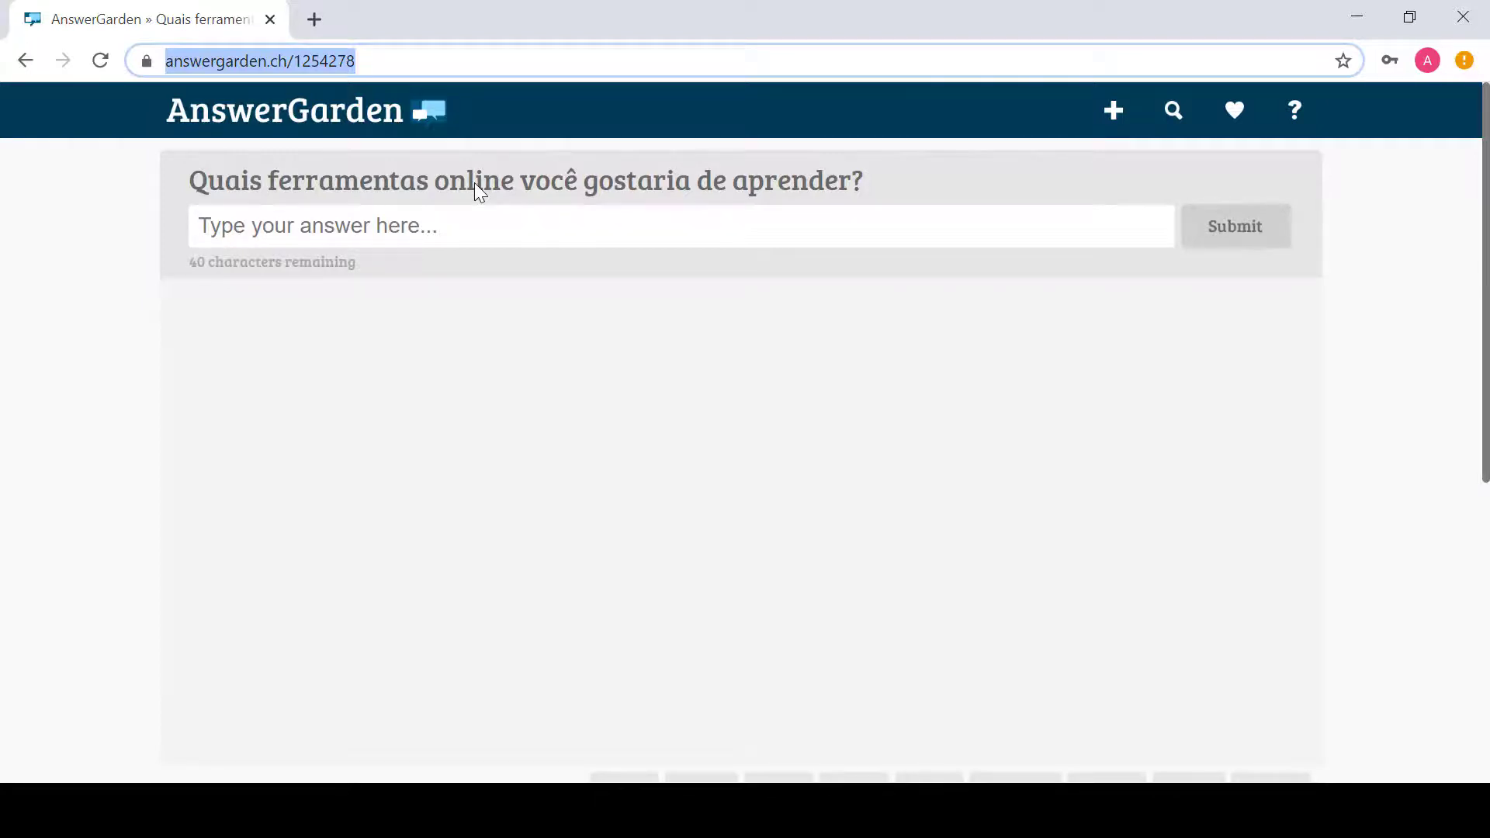
{"action": "left_click", "coordinate": [472, 223]}
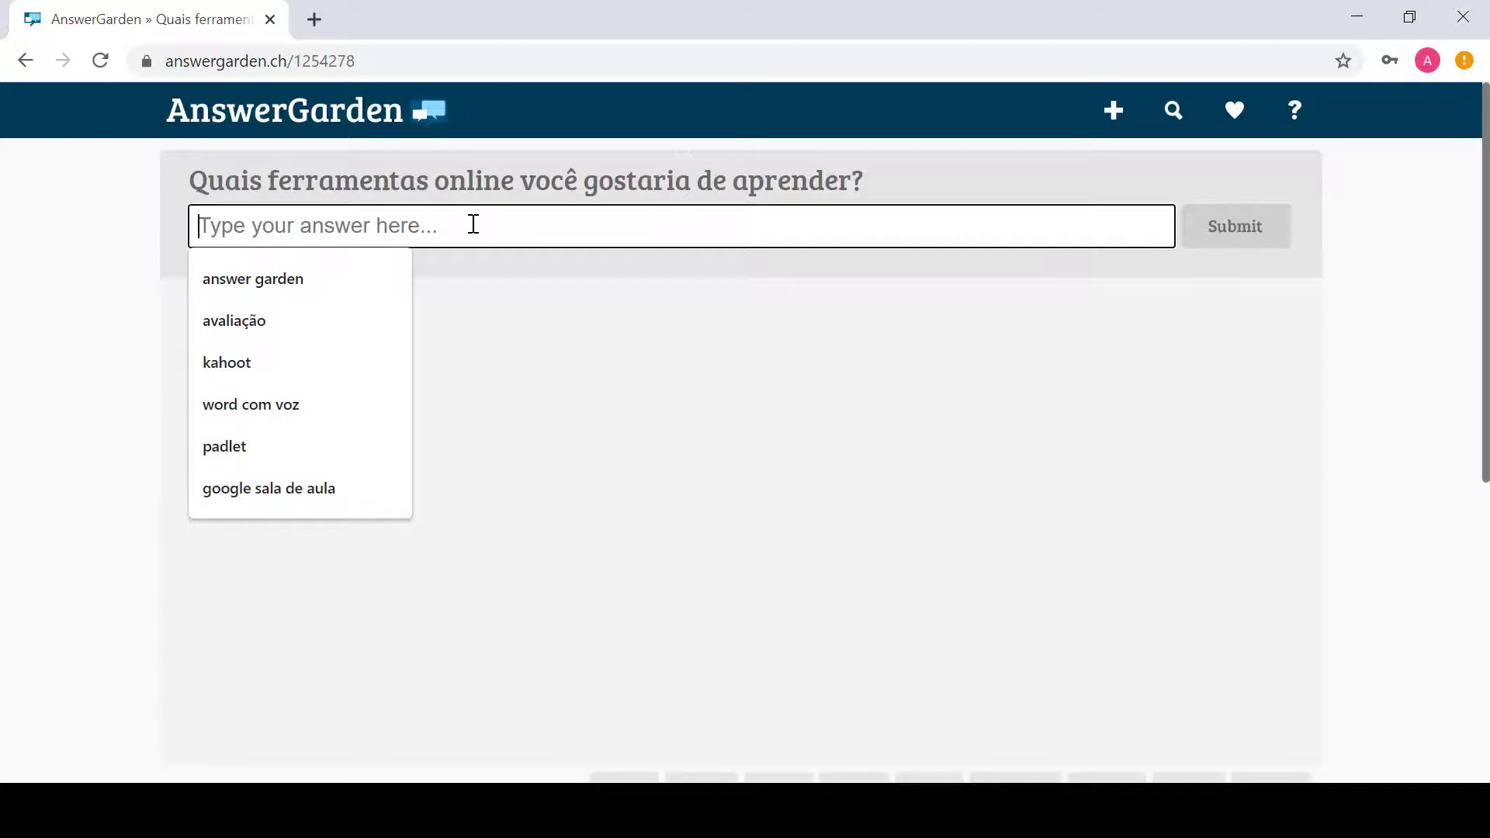
Step: Submit the answer 'answer garden' using its autocomplete suggestion
{"action": "left_click", "coordinate": [636, 334]}
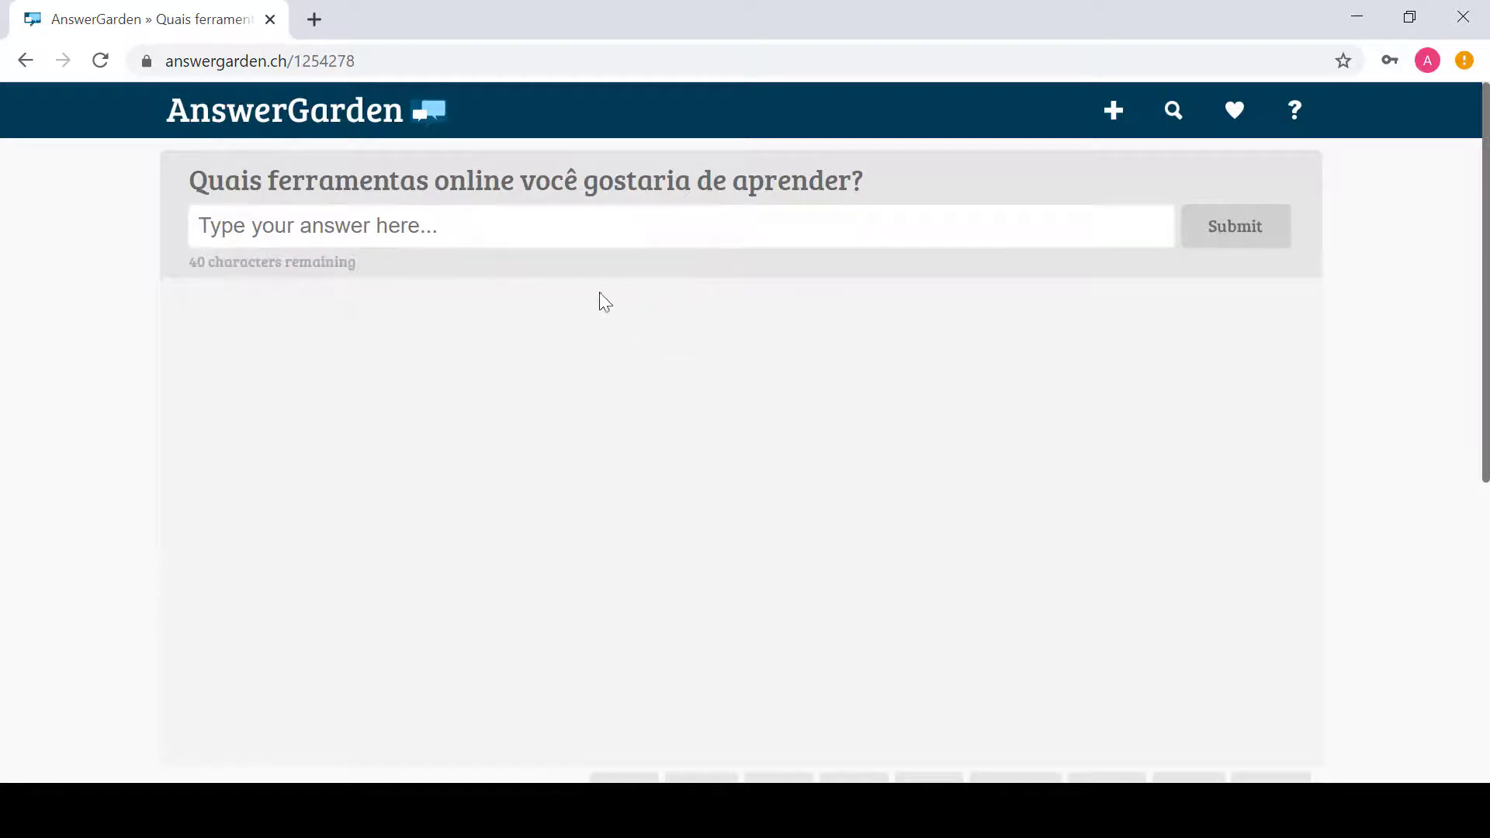
{"action": "left_click", "coordinate": [520, 231]}
{"action": "type", "text": "a"}
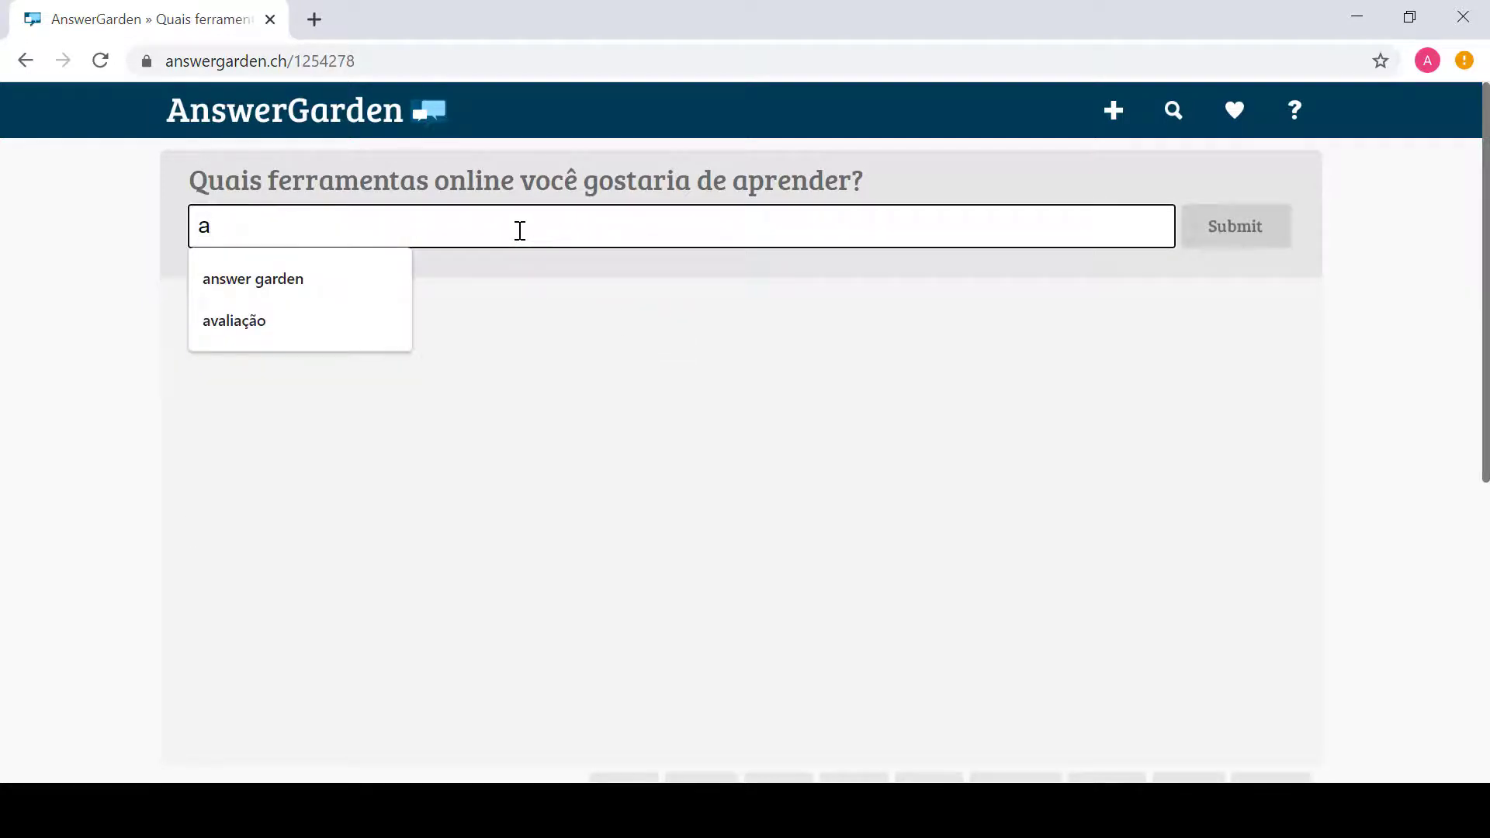
{"action": "key", "text": "Down"}
{"action": "key", "text": "Return"}
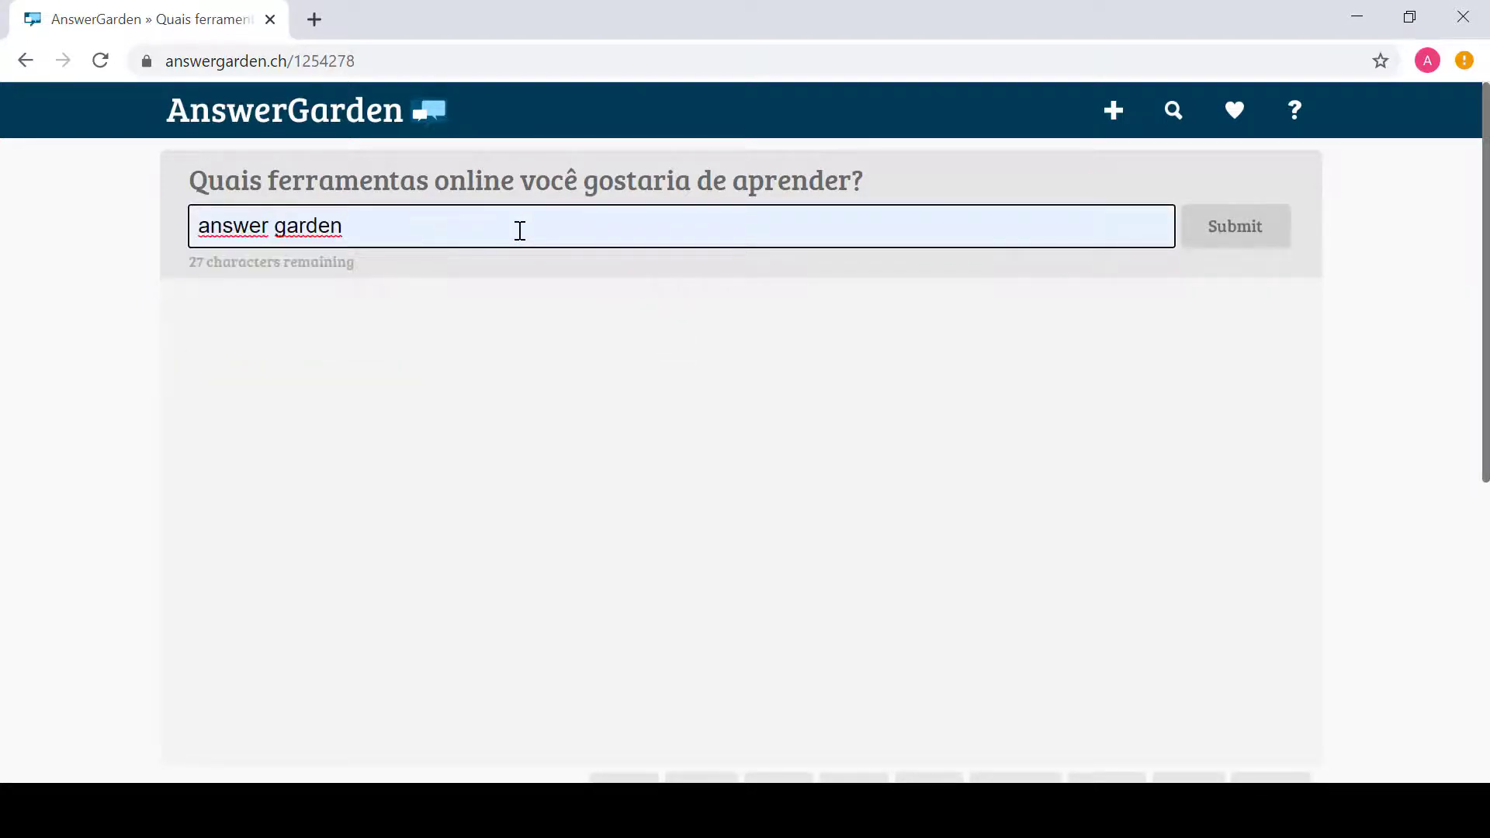
{"action": "key", "text": "Return"}
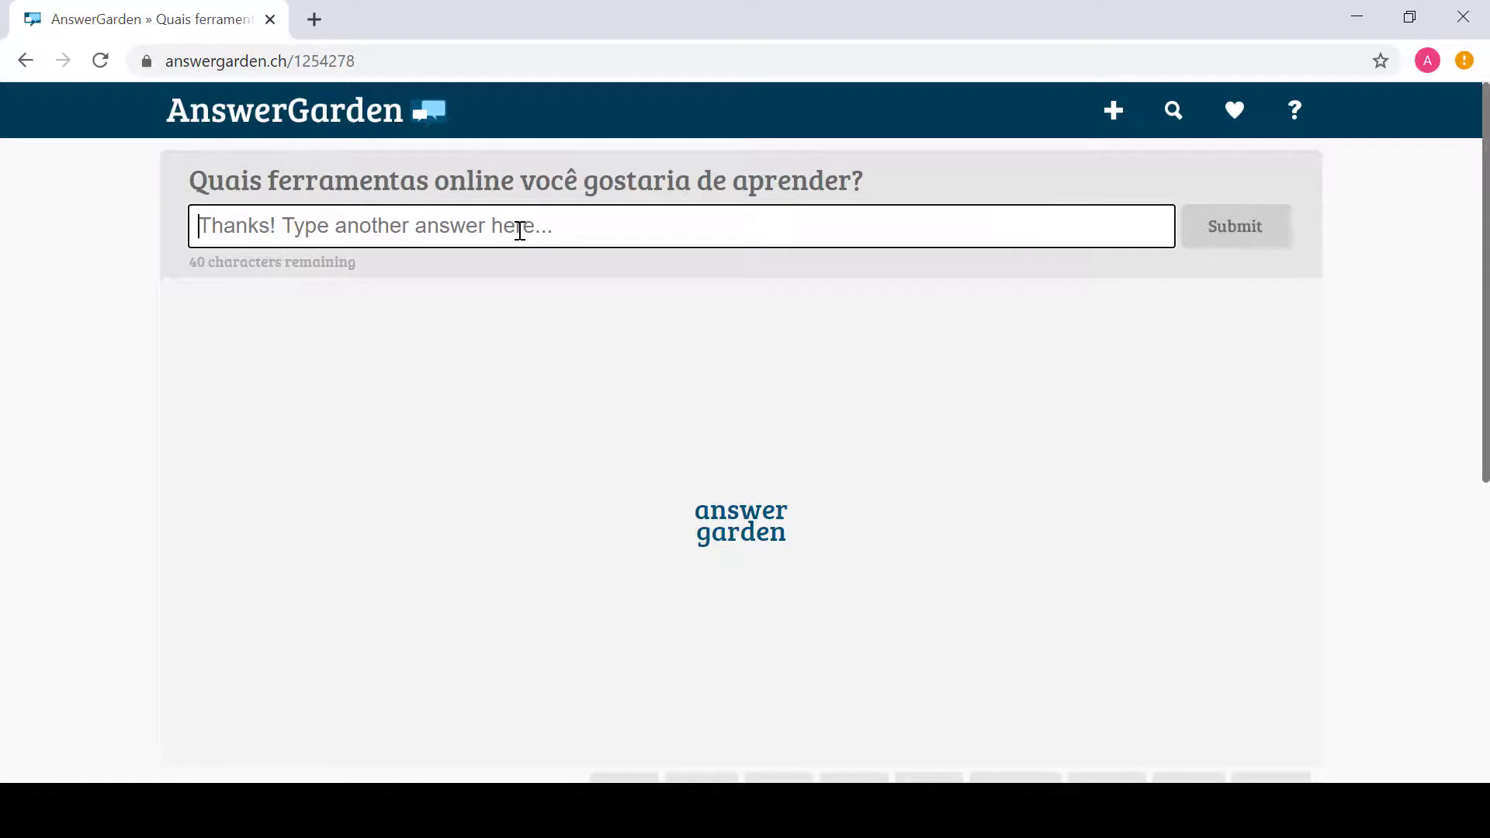
Step: Submit the answers 'kahoot', 'padlet' and 'google drive'
{"action": "type", "text": "kahoot"}
{"action": "key", "text": "Return"}
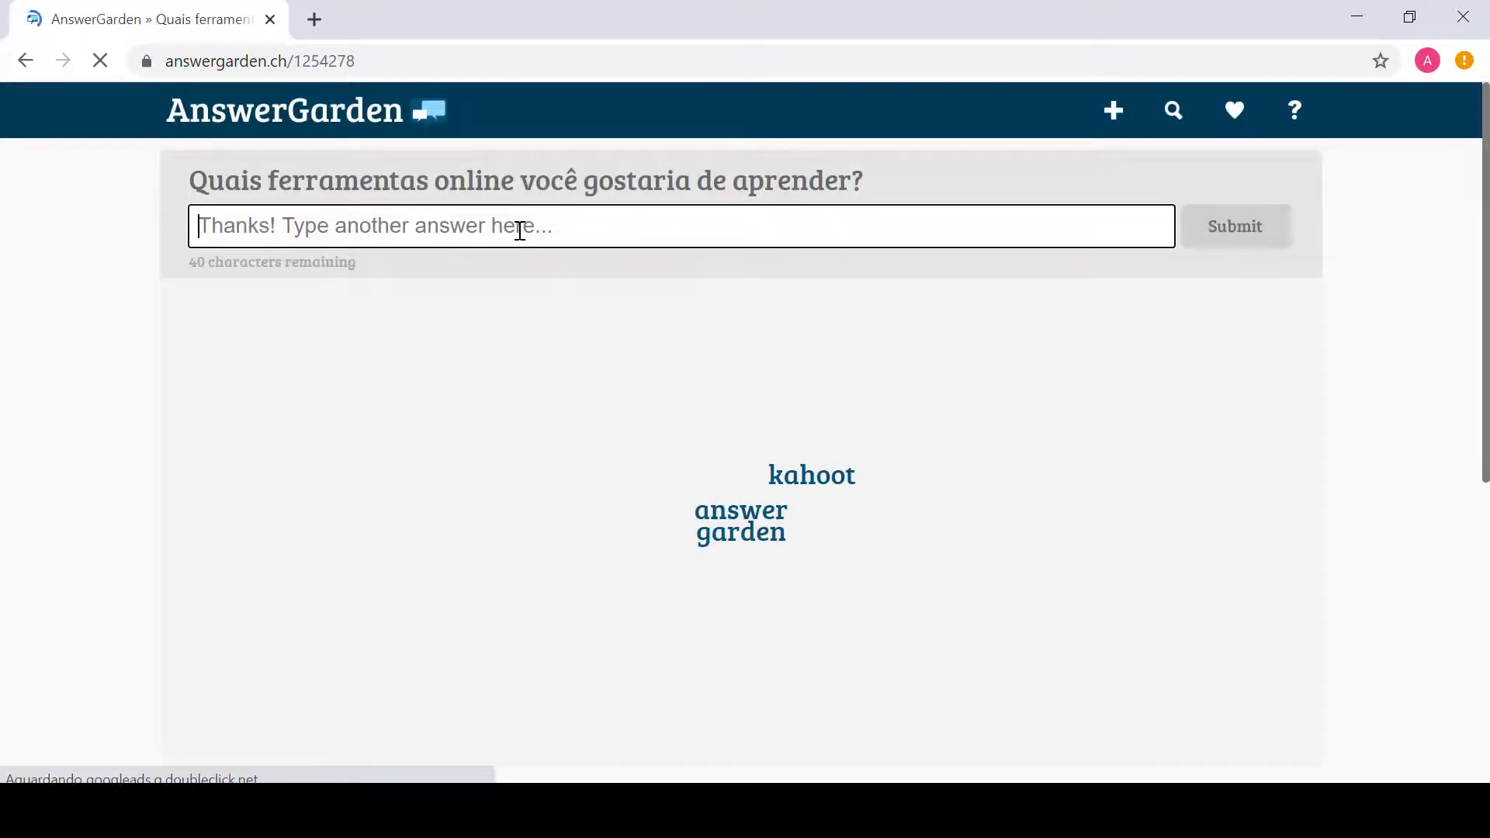
{"action": "type", "text": "padlet"}
{"action": "key", "text": "Return"}
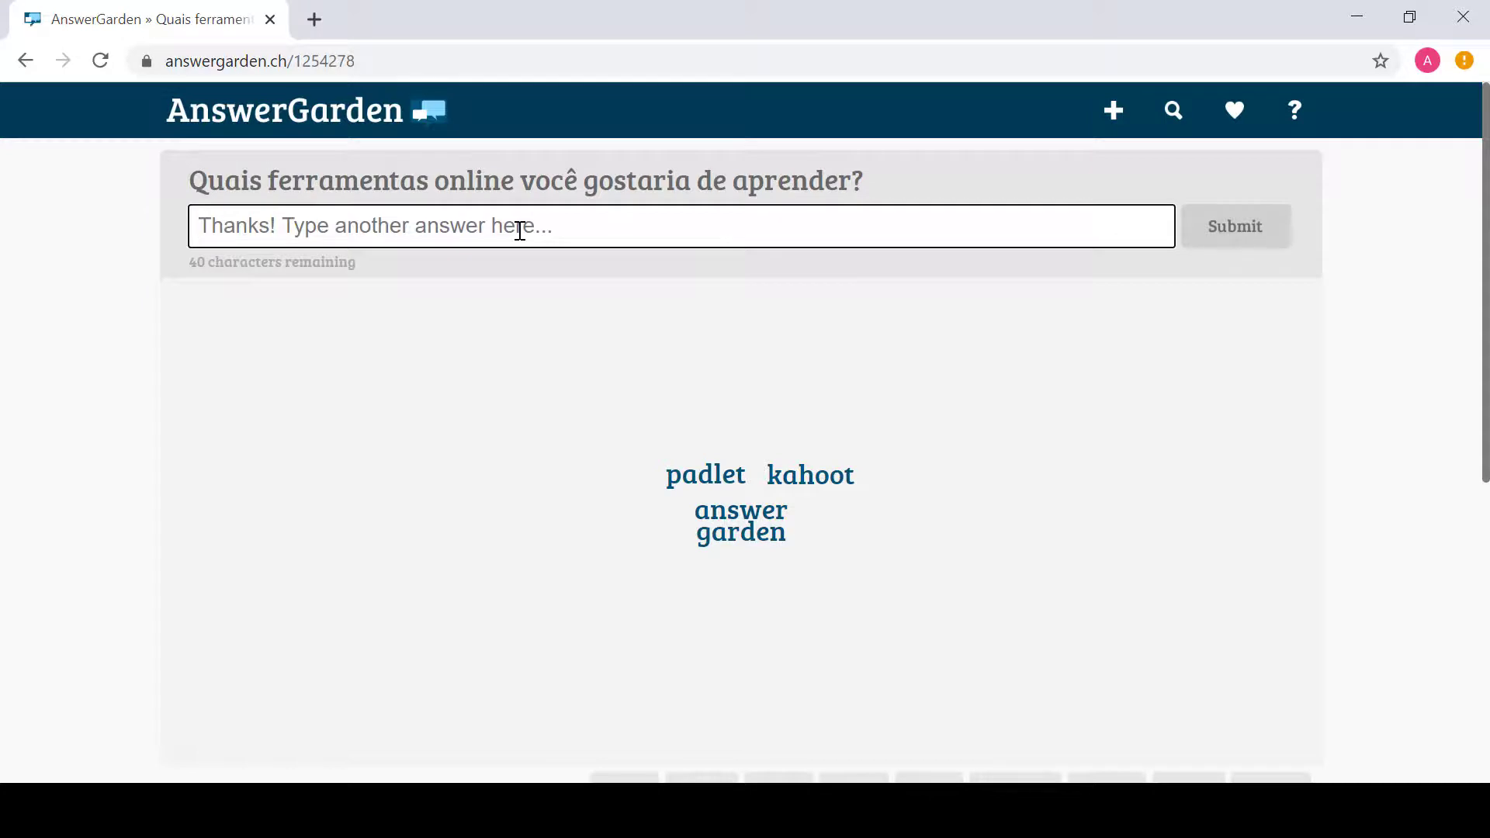
{"action": "type", "text": "goo"}
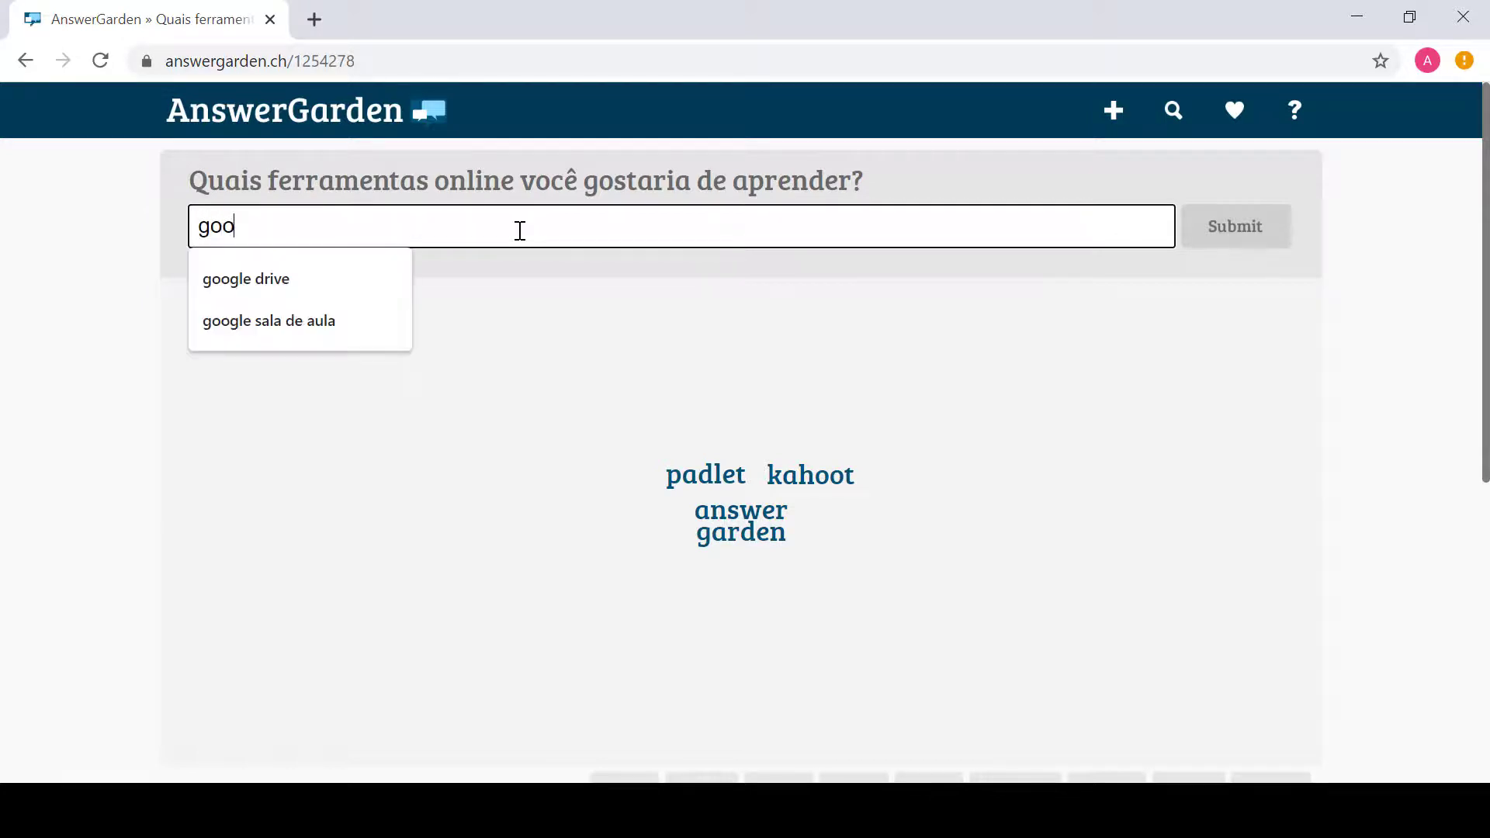
{"action": "type", "text": "gle drive"}
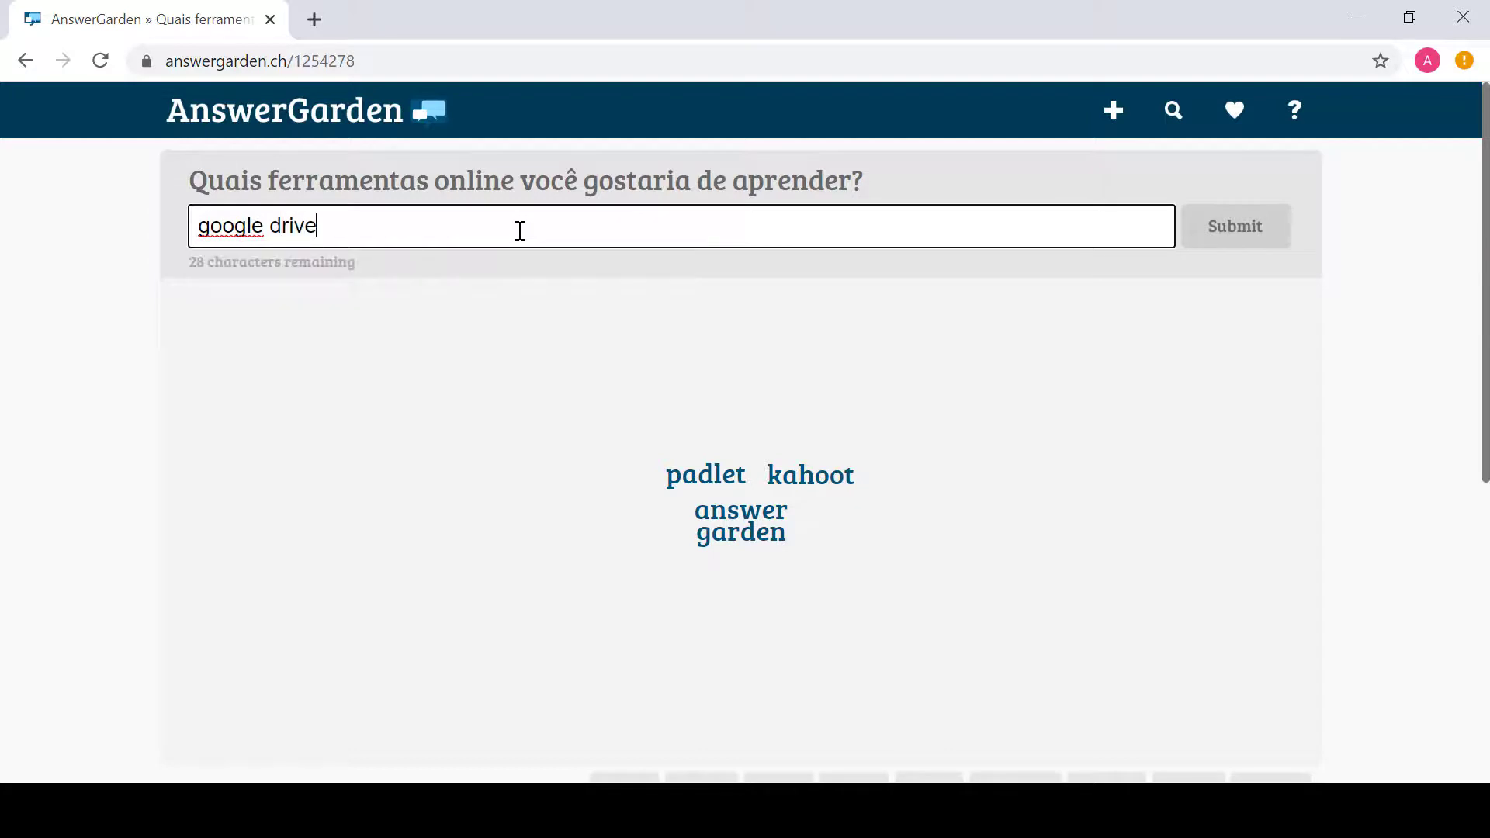
{"action": "key", "text": "Return"}
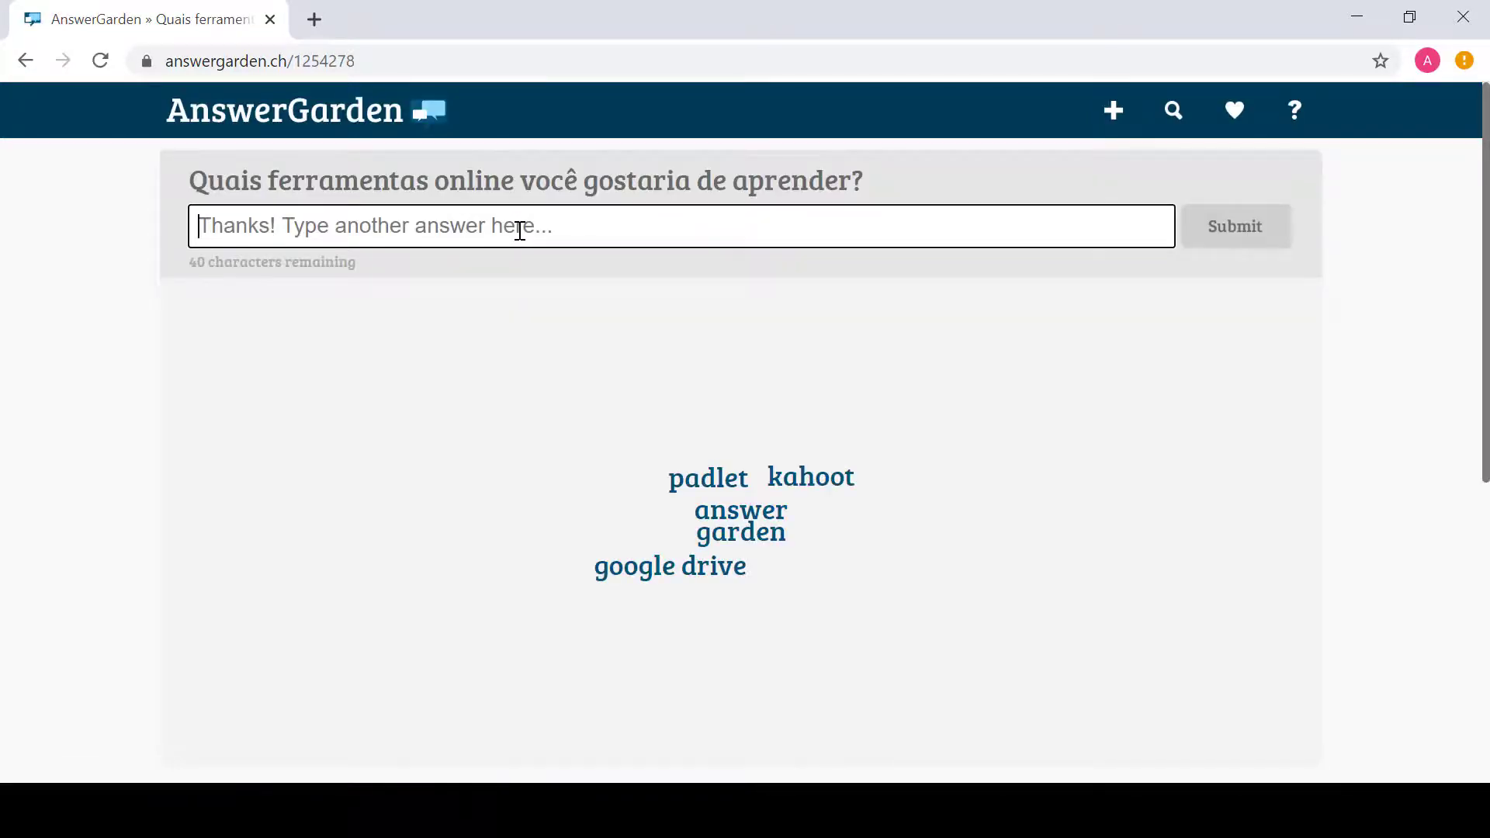
Step: Submit the answers 'digitação por voz word' and 'power point voz'
{"action": "type", "text": "di"}
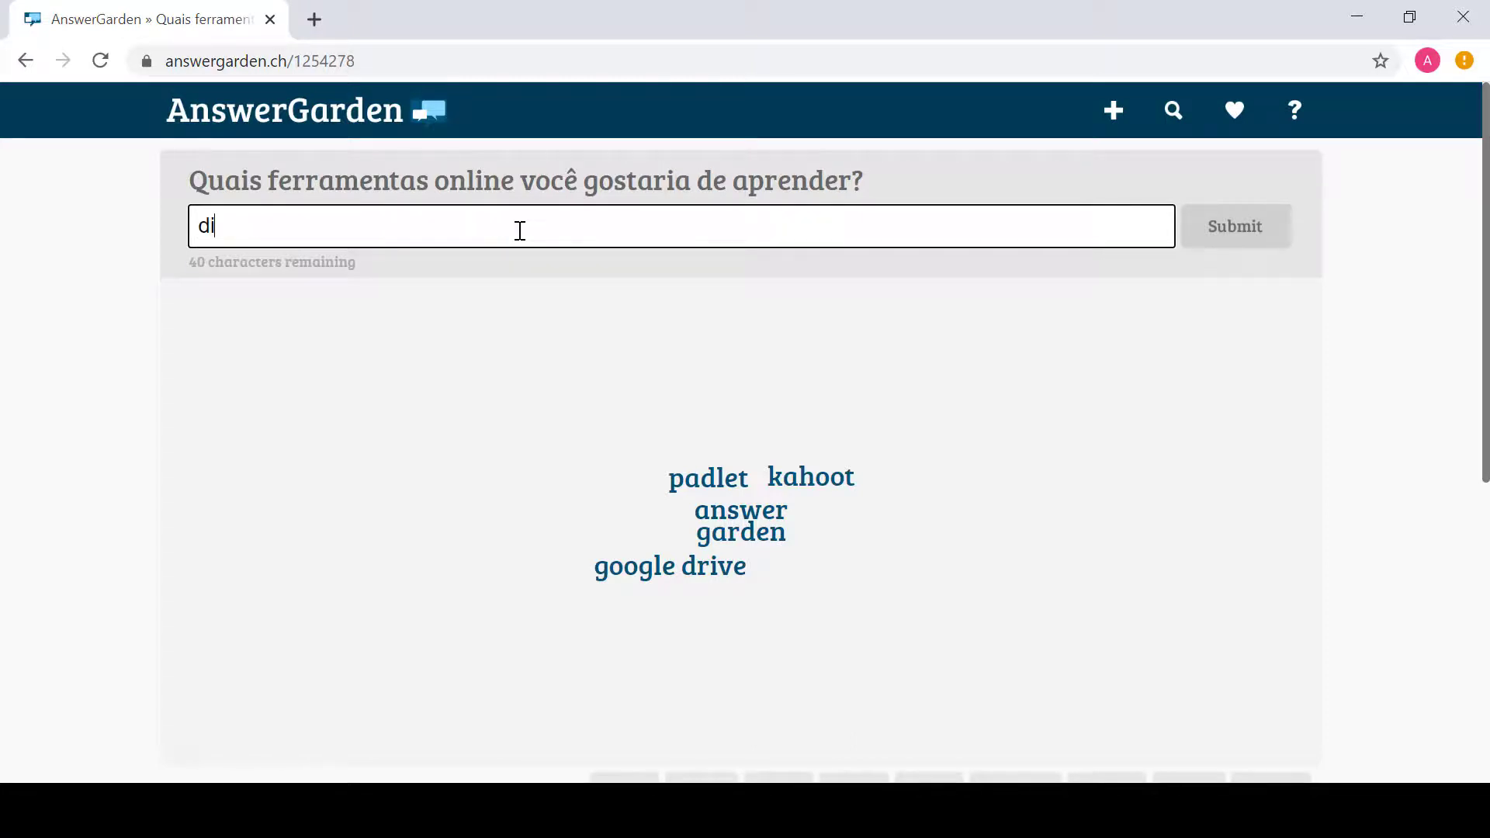
{"action": "type", "text": "gitação por vo"}
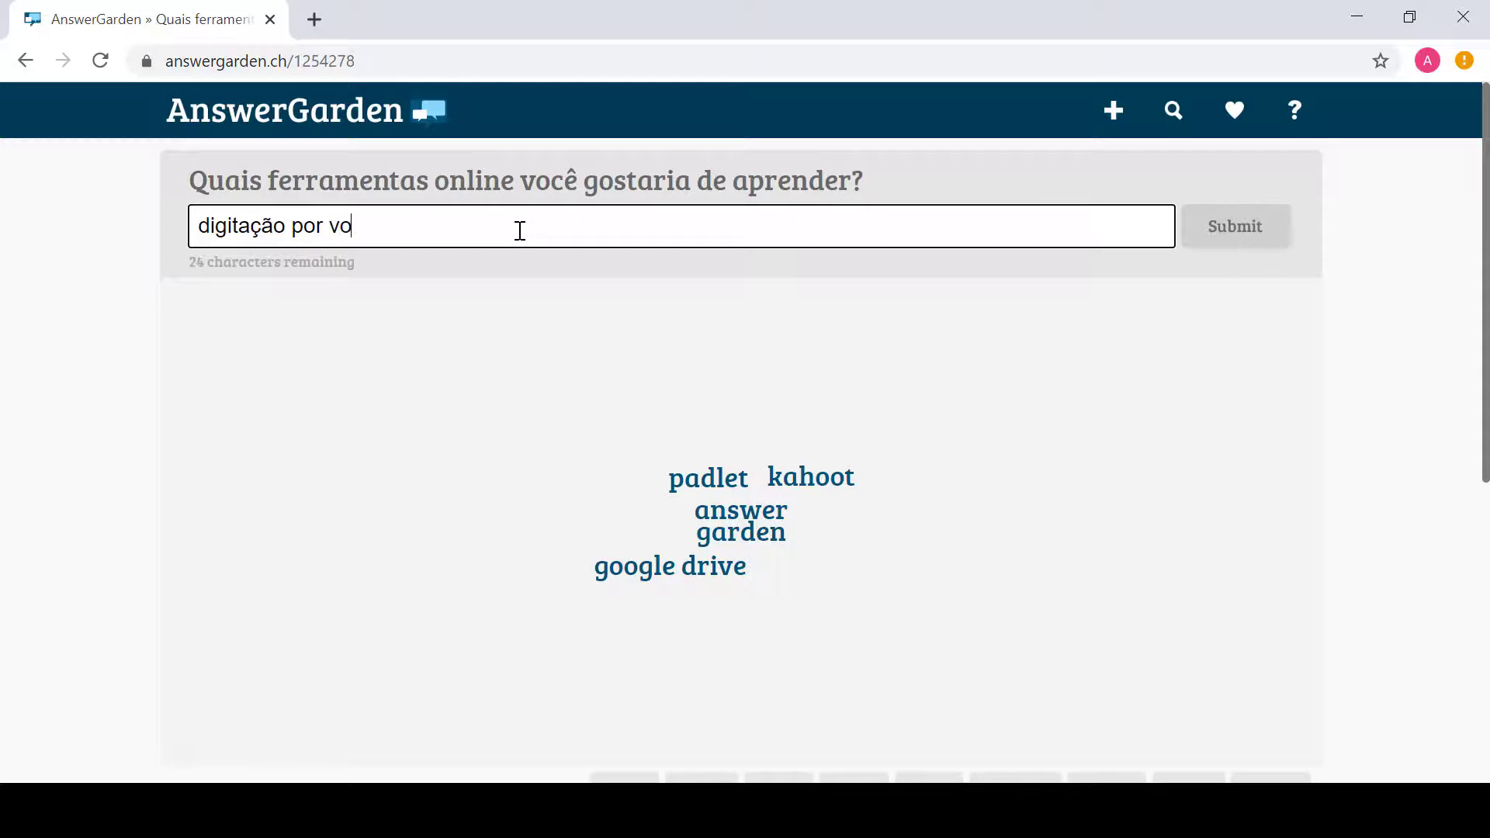
{"action": "type", "text": "z word"}
{"action": "key", "text": "Return"}
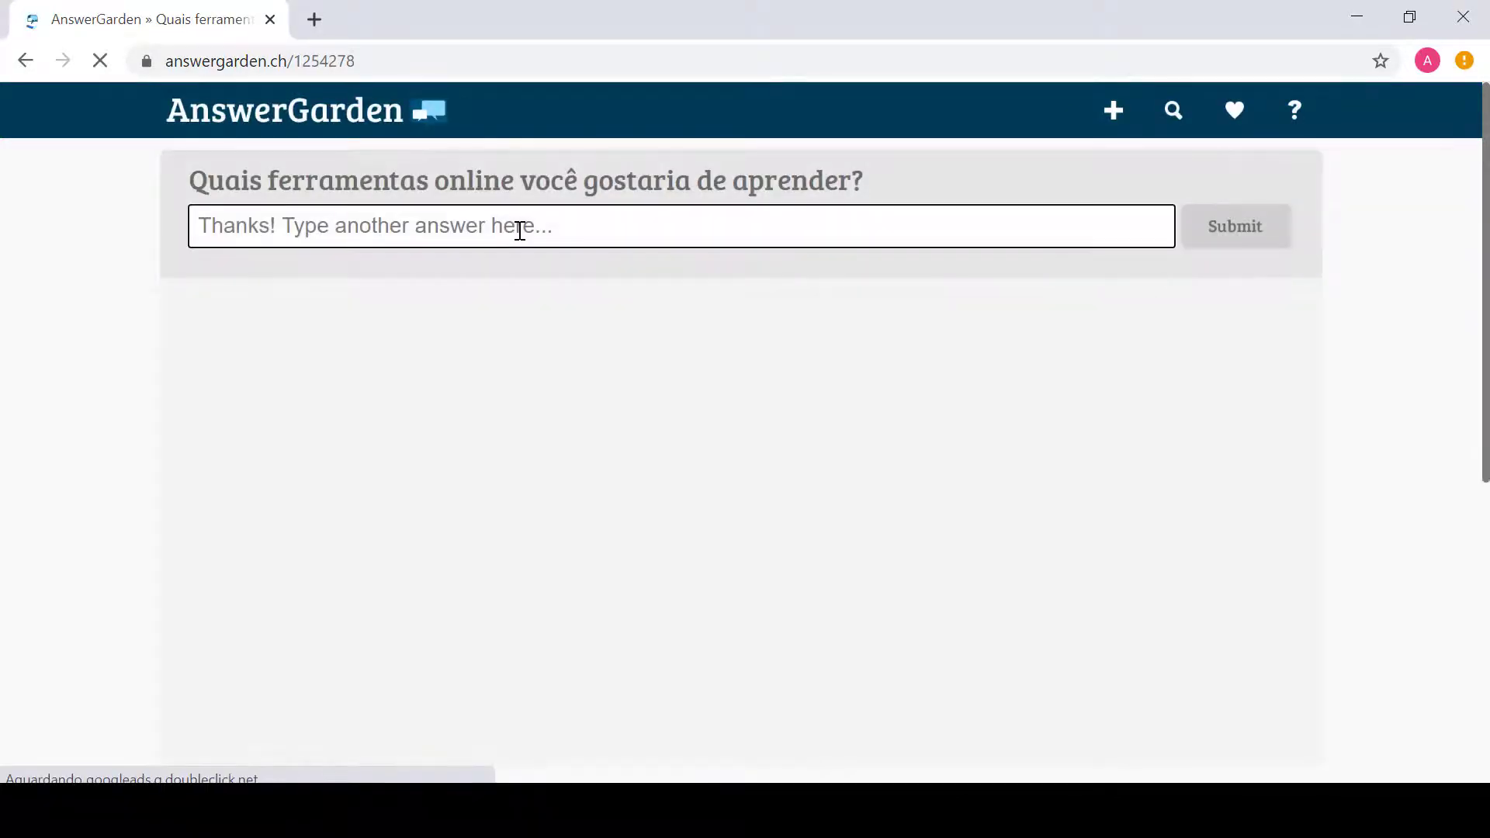
{"action": "type", "text": "poe"}
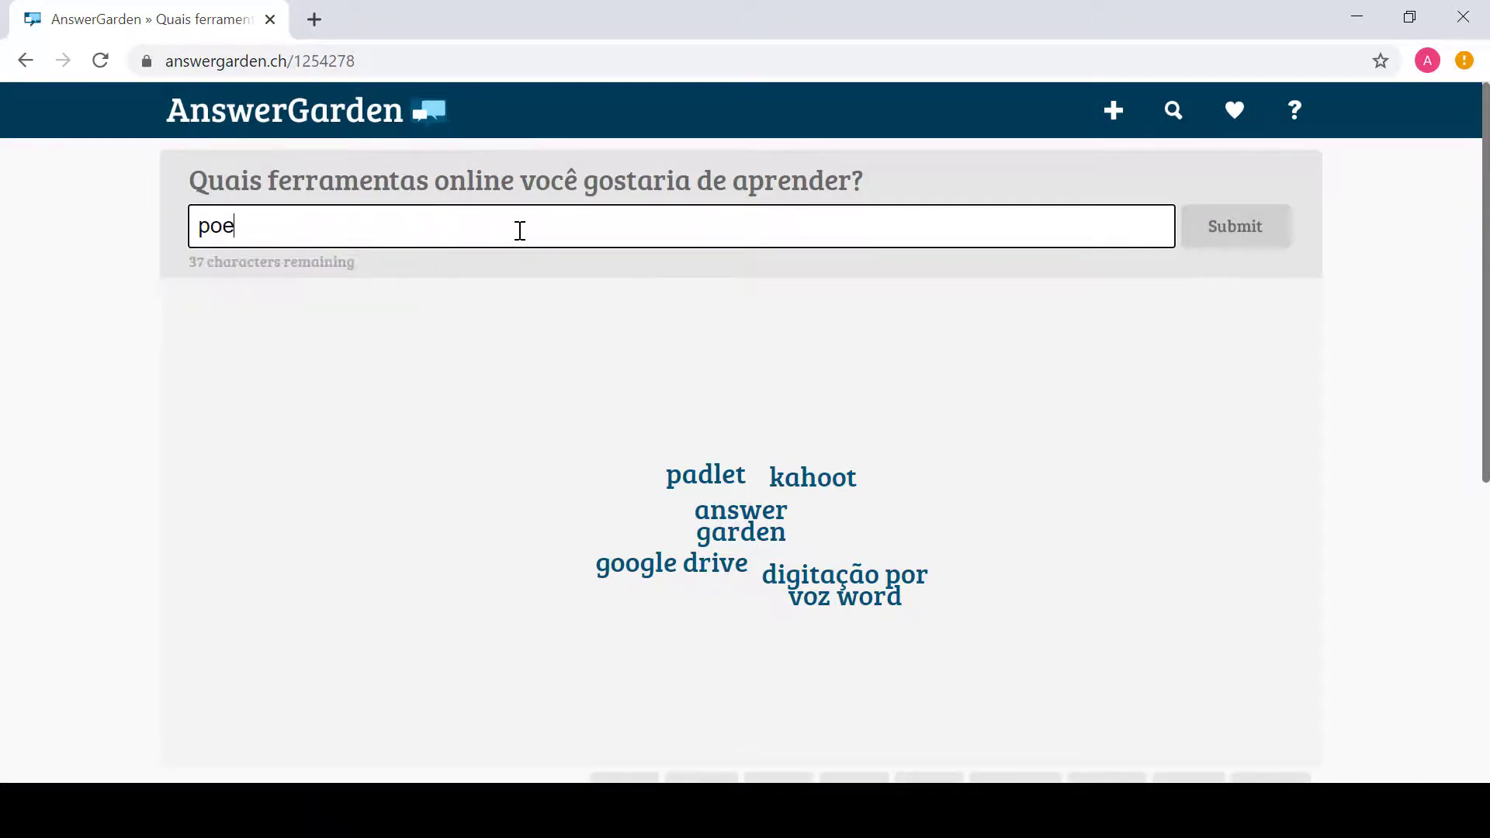
{"action": "key", "text": "BackSpace"}
{"action": "type", "text": "wer p"}
{"action": "key", "text": "BackSpace"}
{"action": "type", "text": "point"}
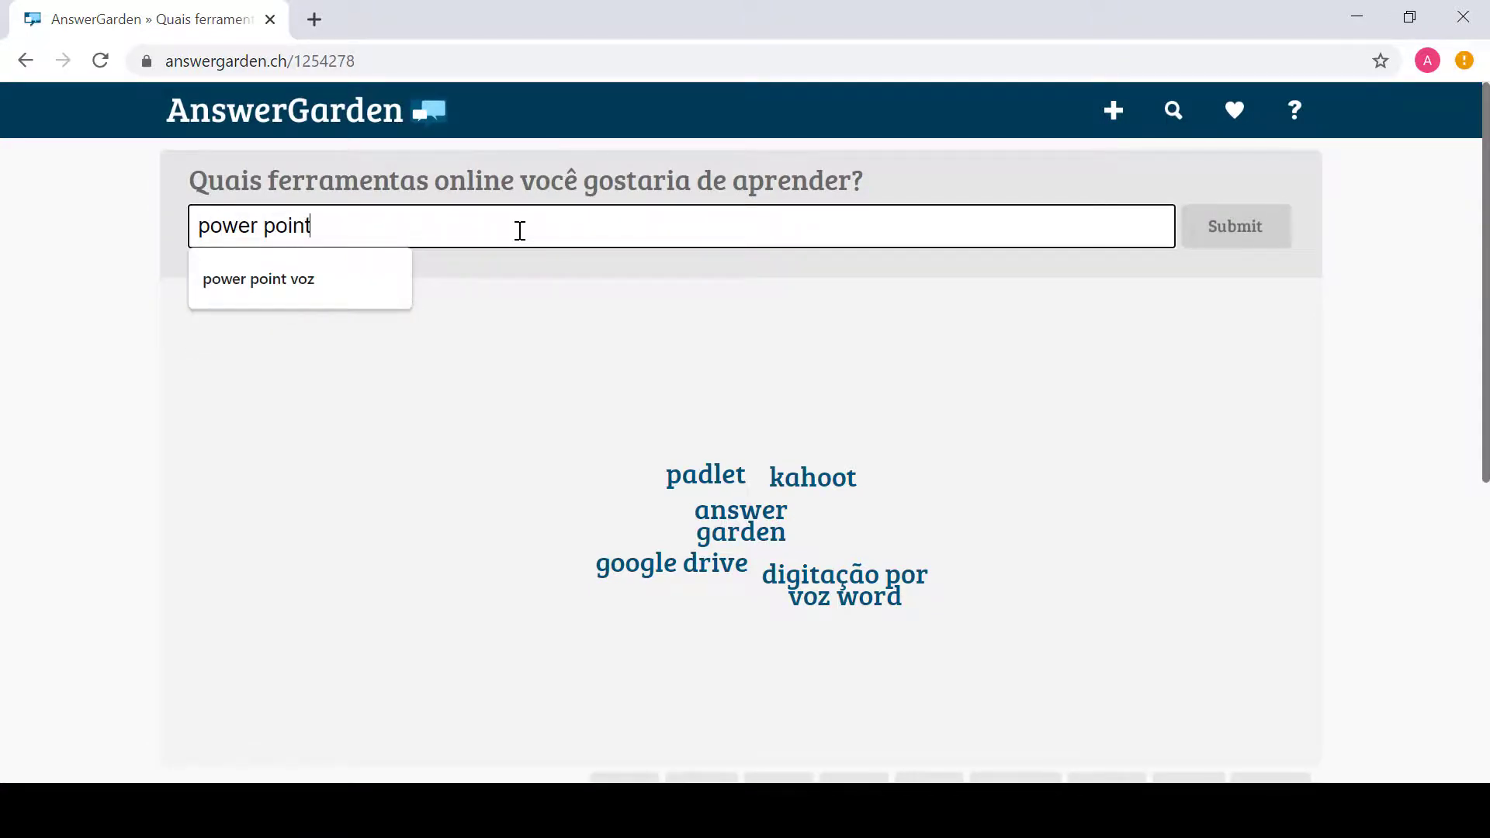
{"action": "key", "text": "Down"}
{"action": "key", "text": "Return"}
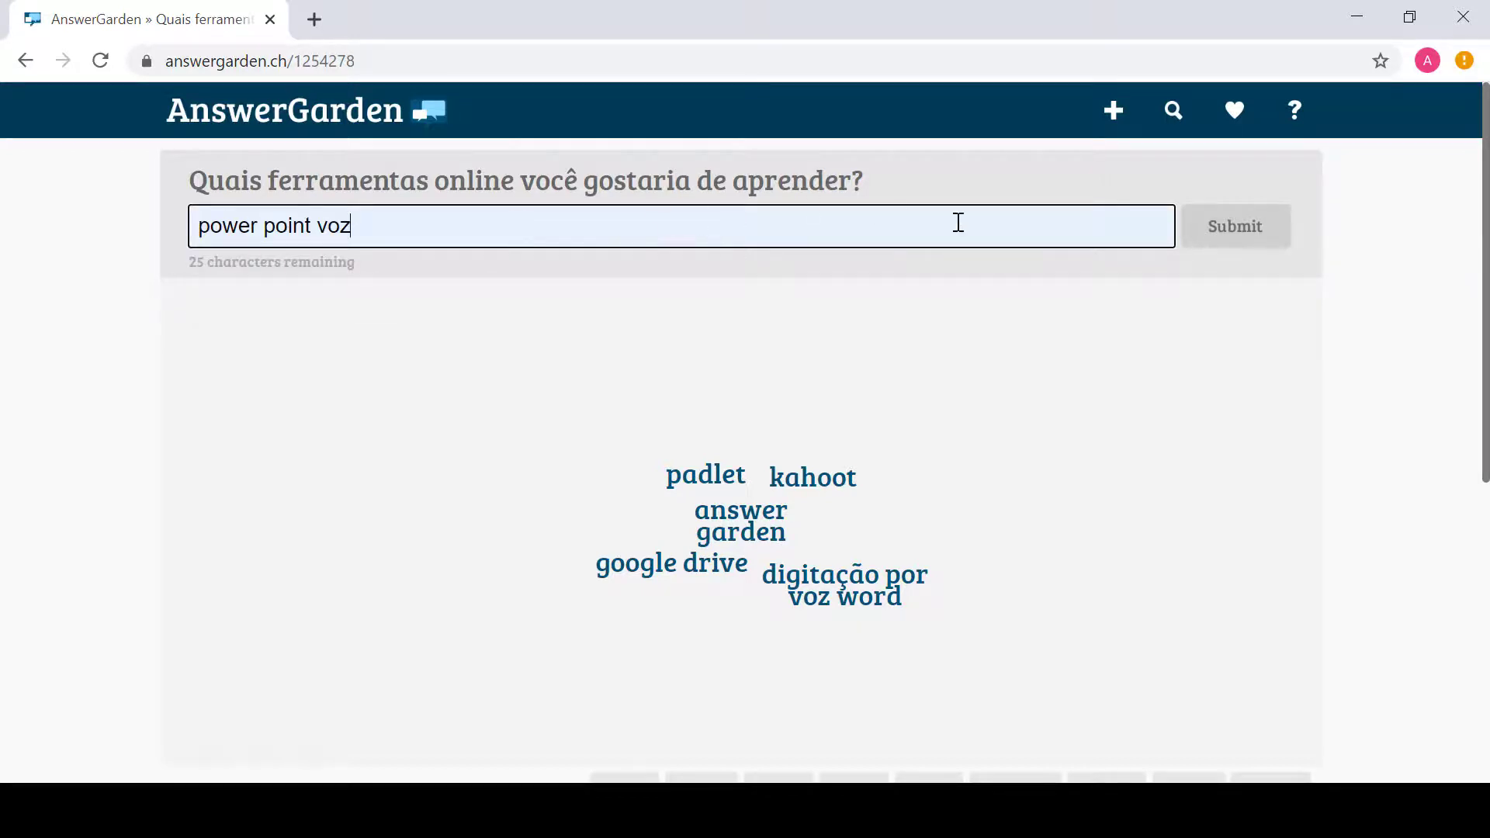
{"action": "left_click", "coordinate": [1205, 243]}
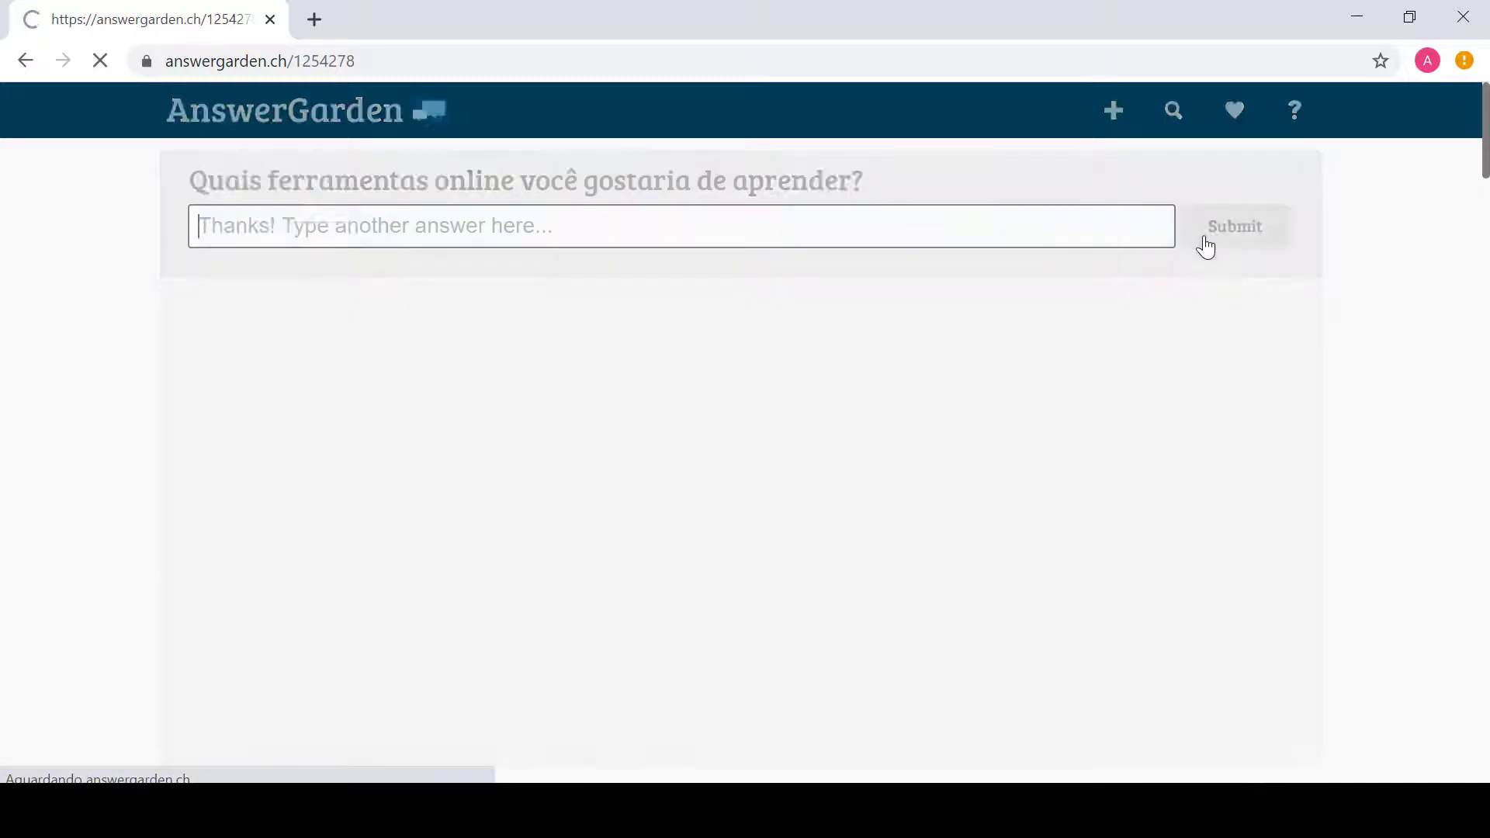
Step: Submit the answer 'marcação pdf' from its autocomplete suggestion
{"action": "left_click", "coordinate": [717, 235]}
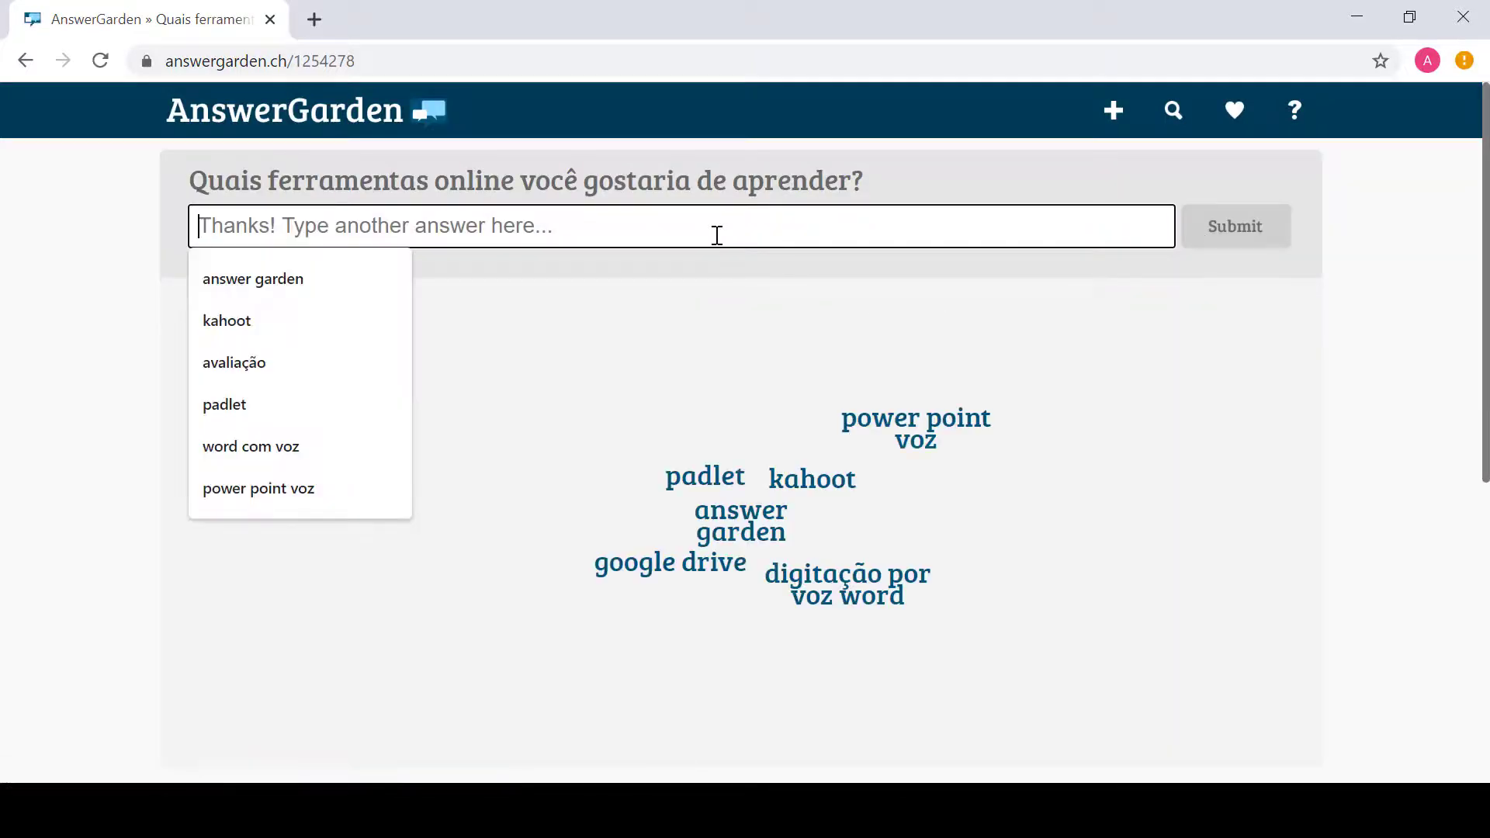
{"action": "type", "text": "mar"}
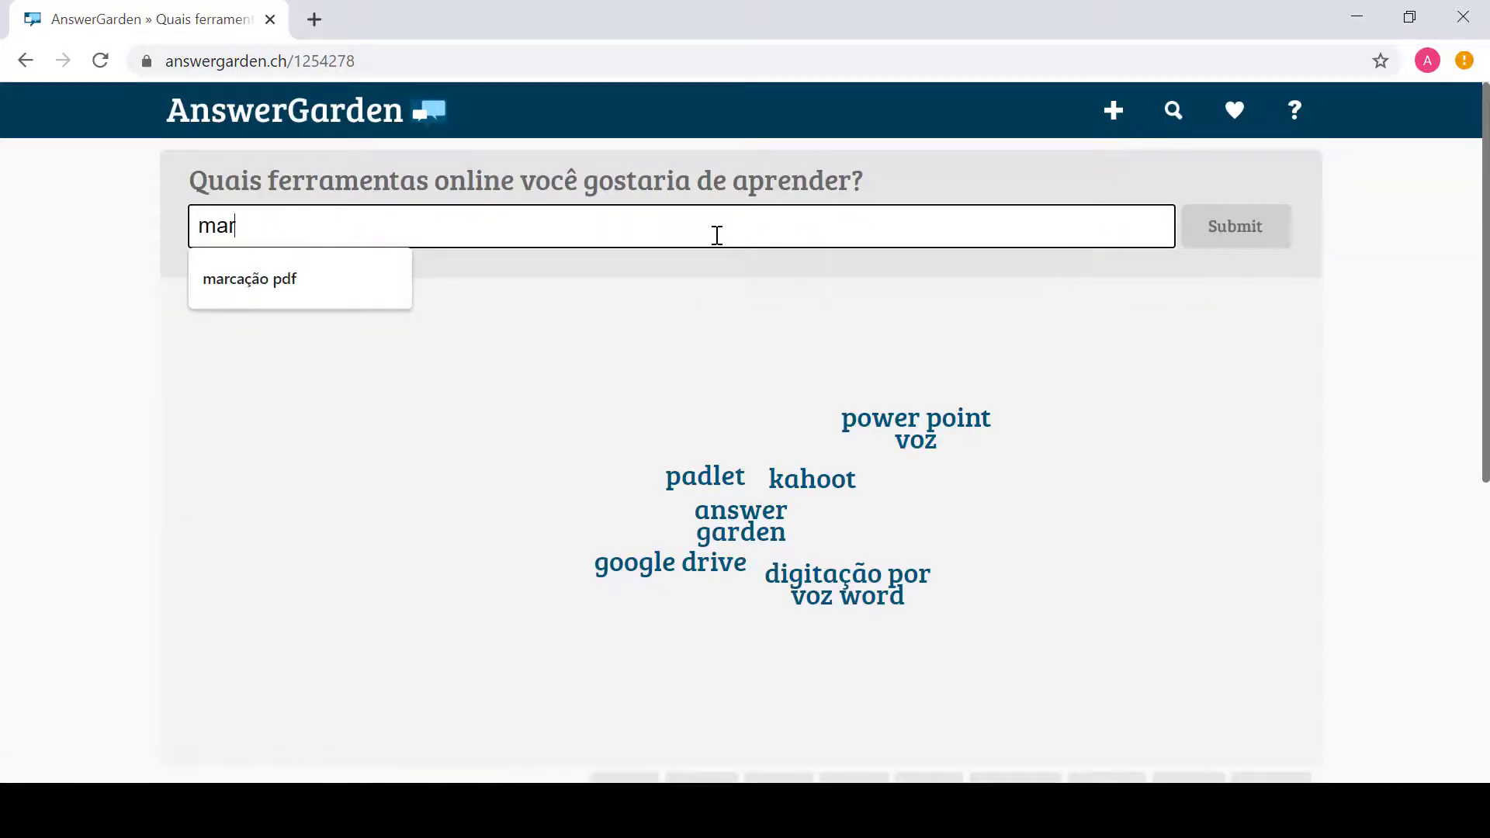
{"action": "key", "text": "Down"}
{"action": "key", "text": "Return"}
{"action": "left_click", "coordinate": [1223, 240]}
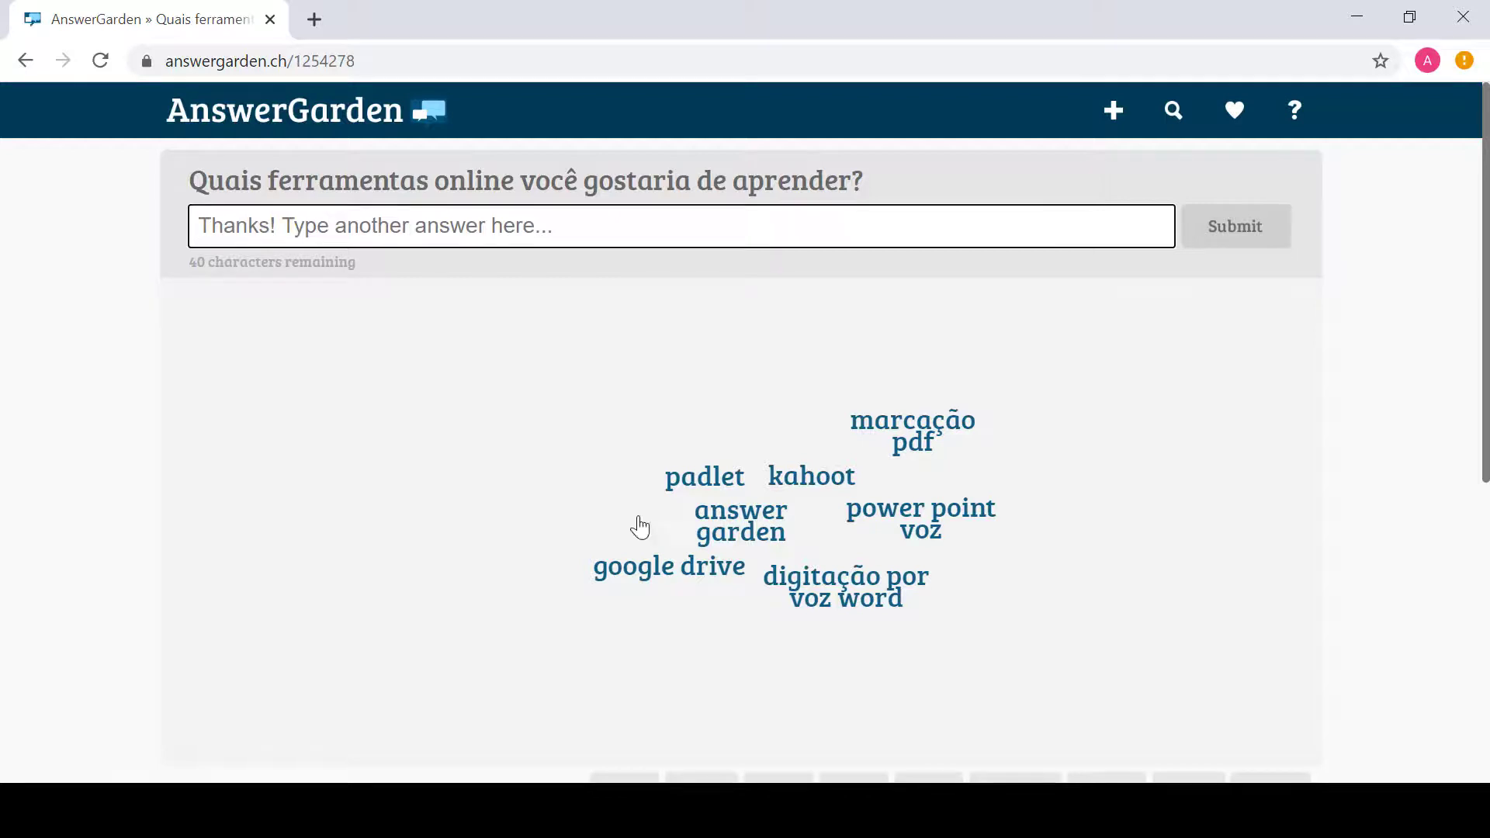
Step: Submit 'answer garden' a second time by picking it from the autofill suggestions
{"action": "left_click", "coordinate": [403, 226]}
{"action": "type", "text": "a"}
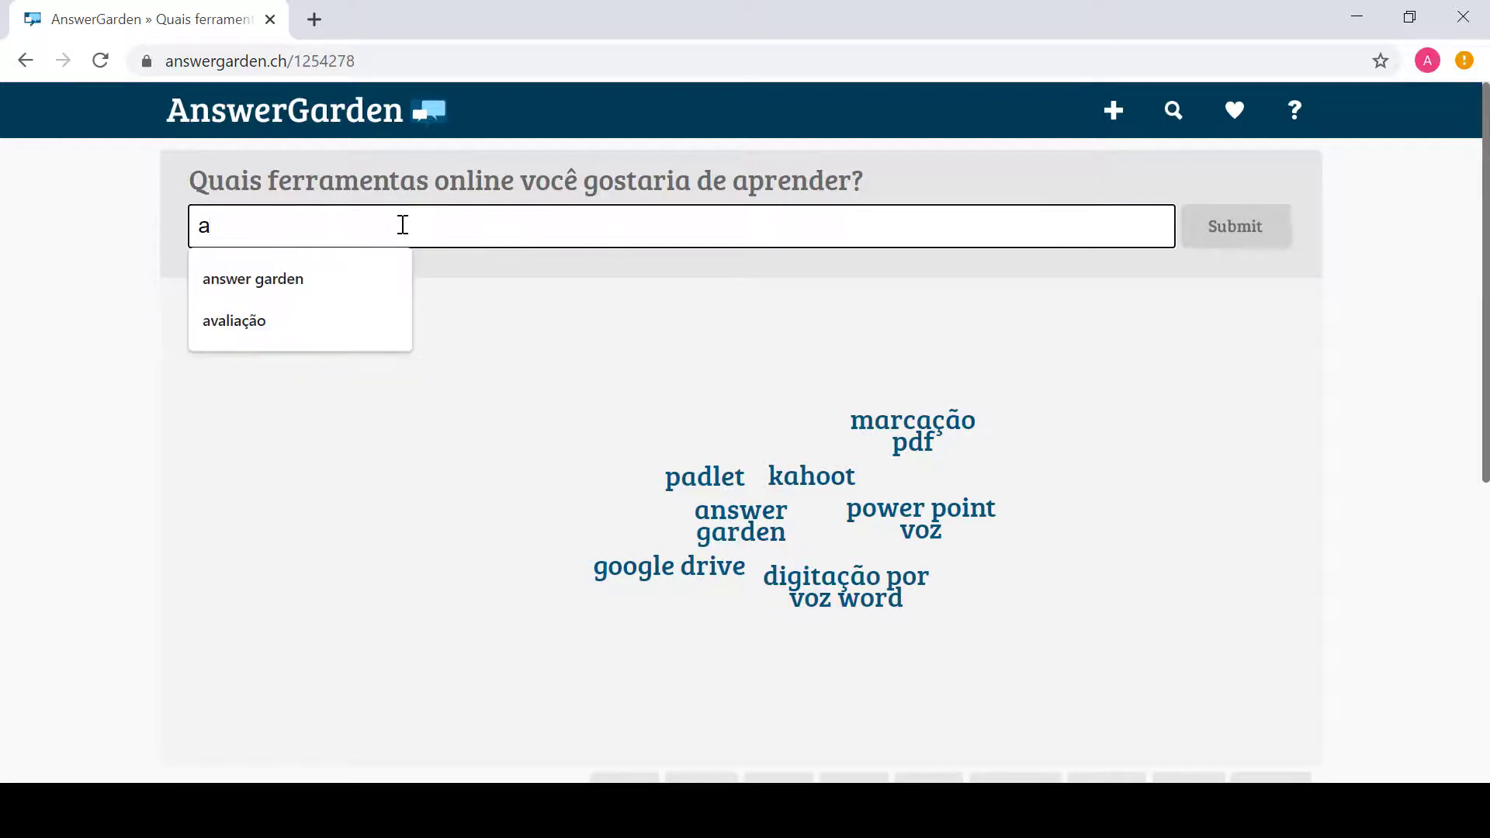
{"action": "key", "text": "Down"}
{"action": "key", "text": "Return"}
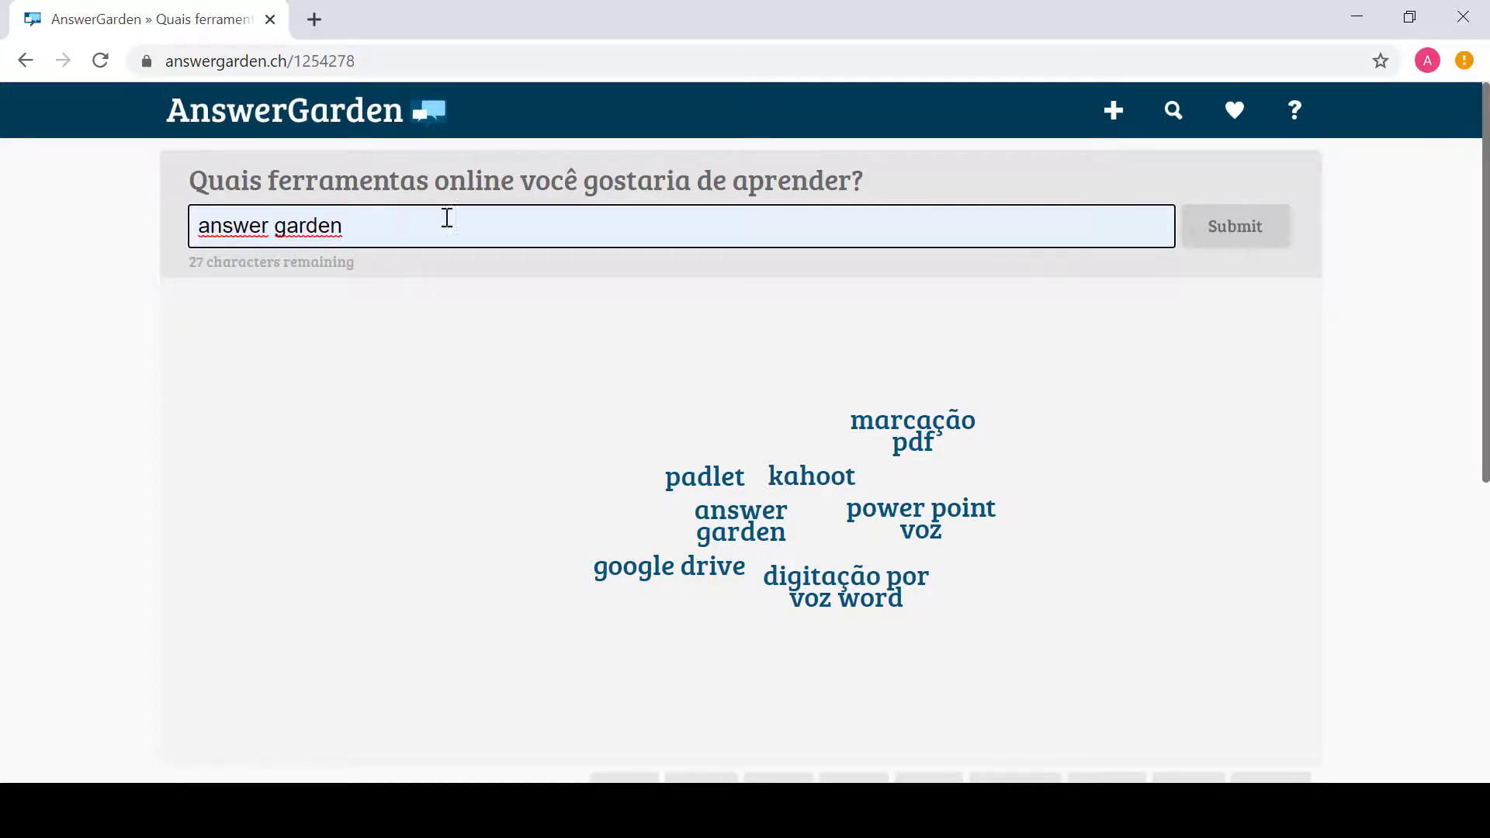
{"action": "left_click", "coordinate": [1228, 238]}
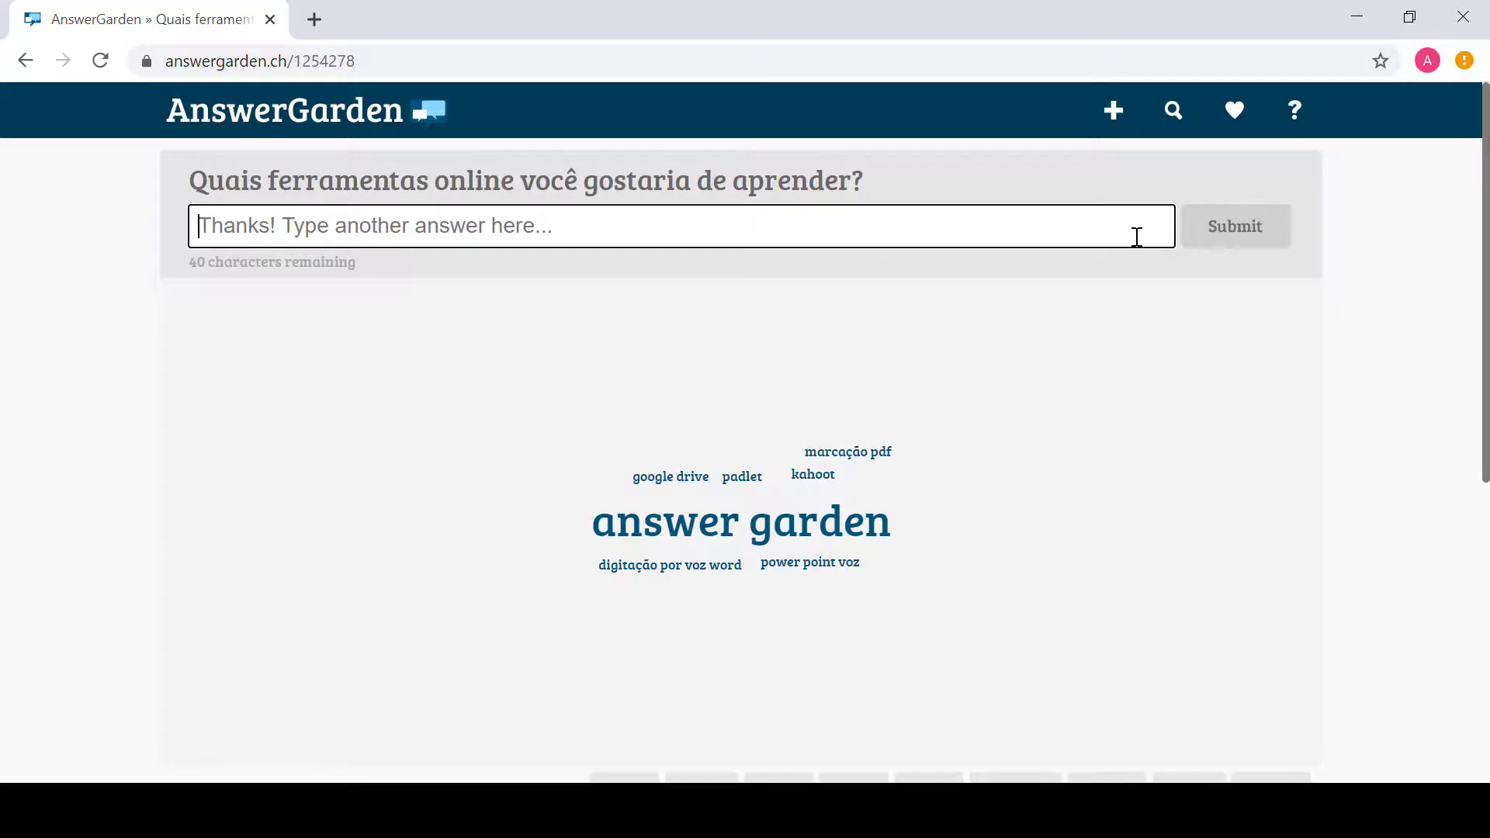
Step: Submit 'kahoot' again and check the word counts in the cloud
{"action": "type", "text": "kahoot"}
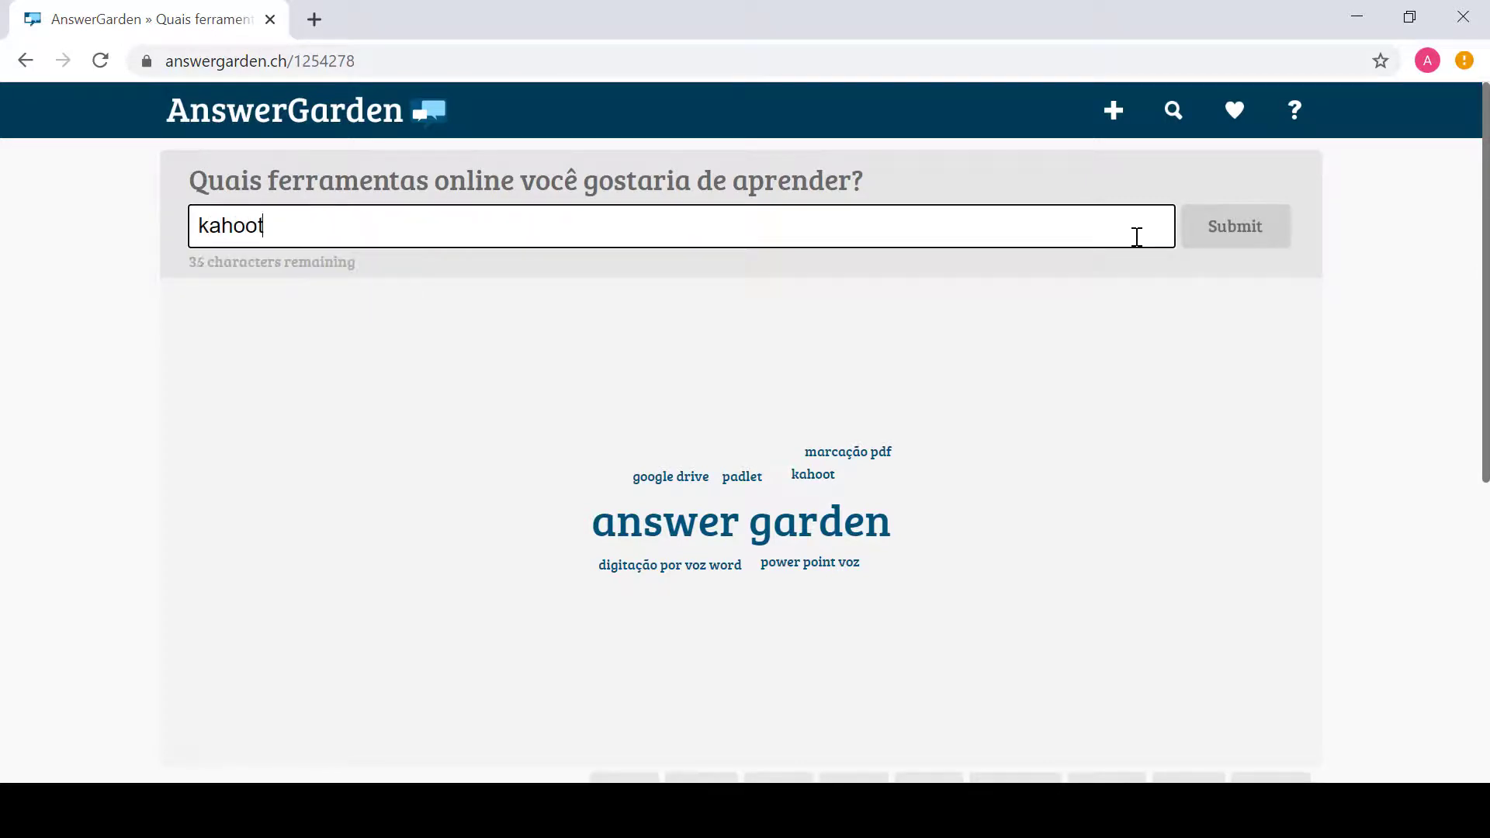
{"action": "key", "text": "Return"}
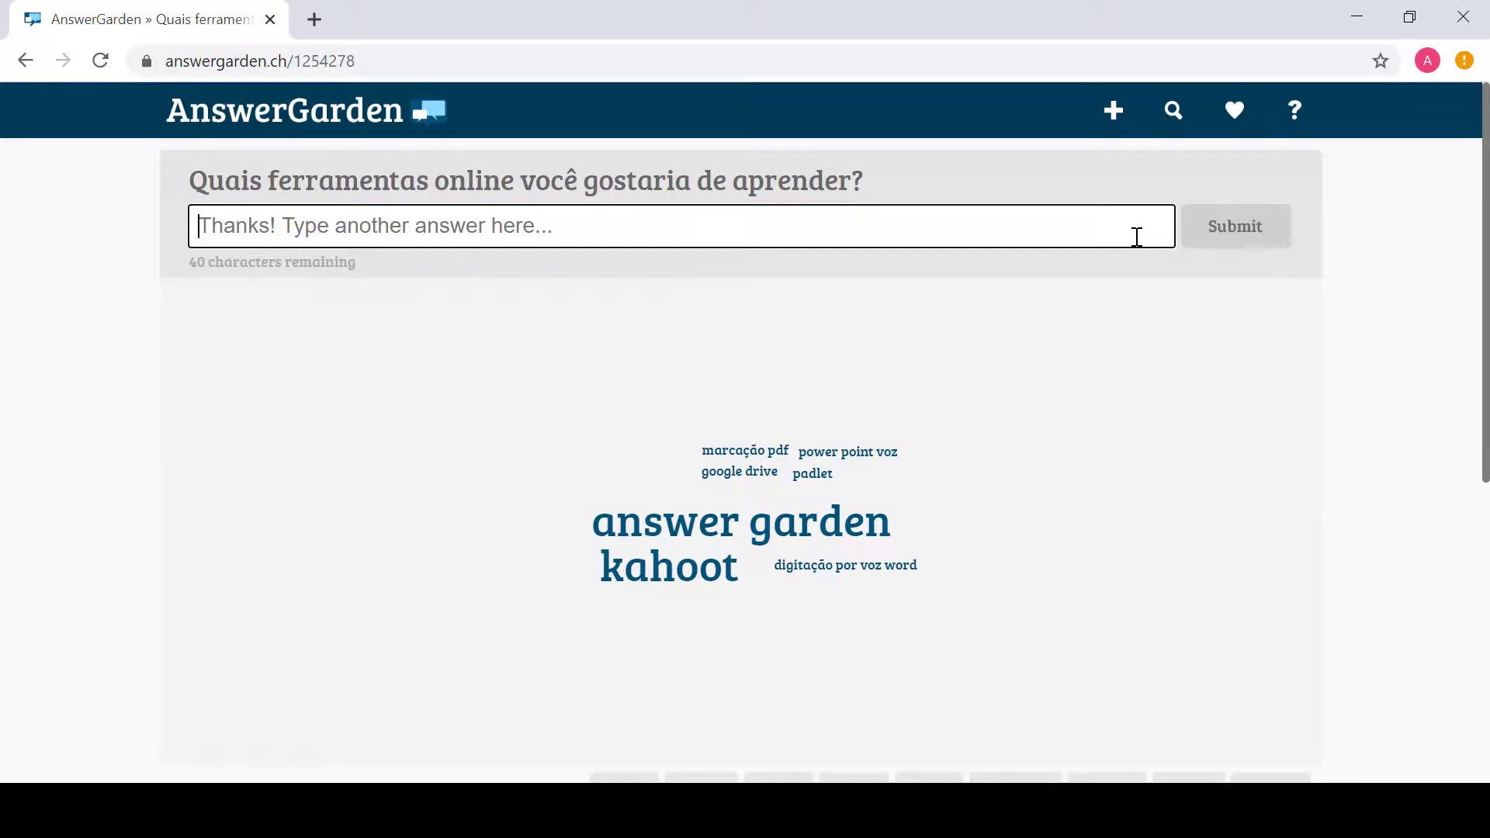
{"action": "mouse_move", "coordinate": [860, 524]}
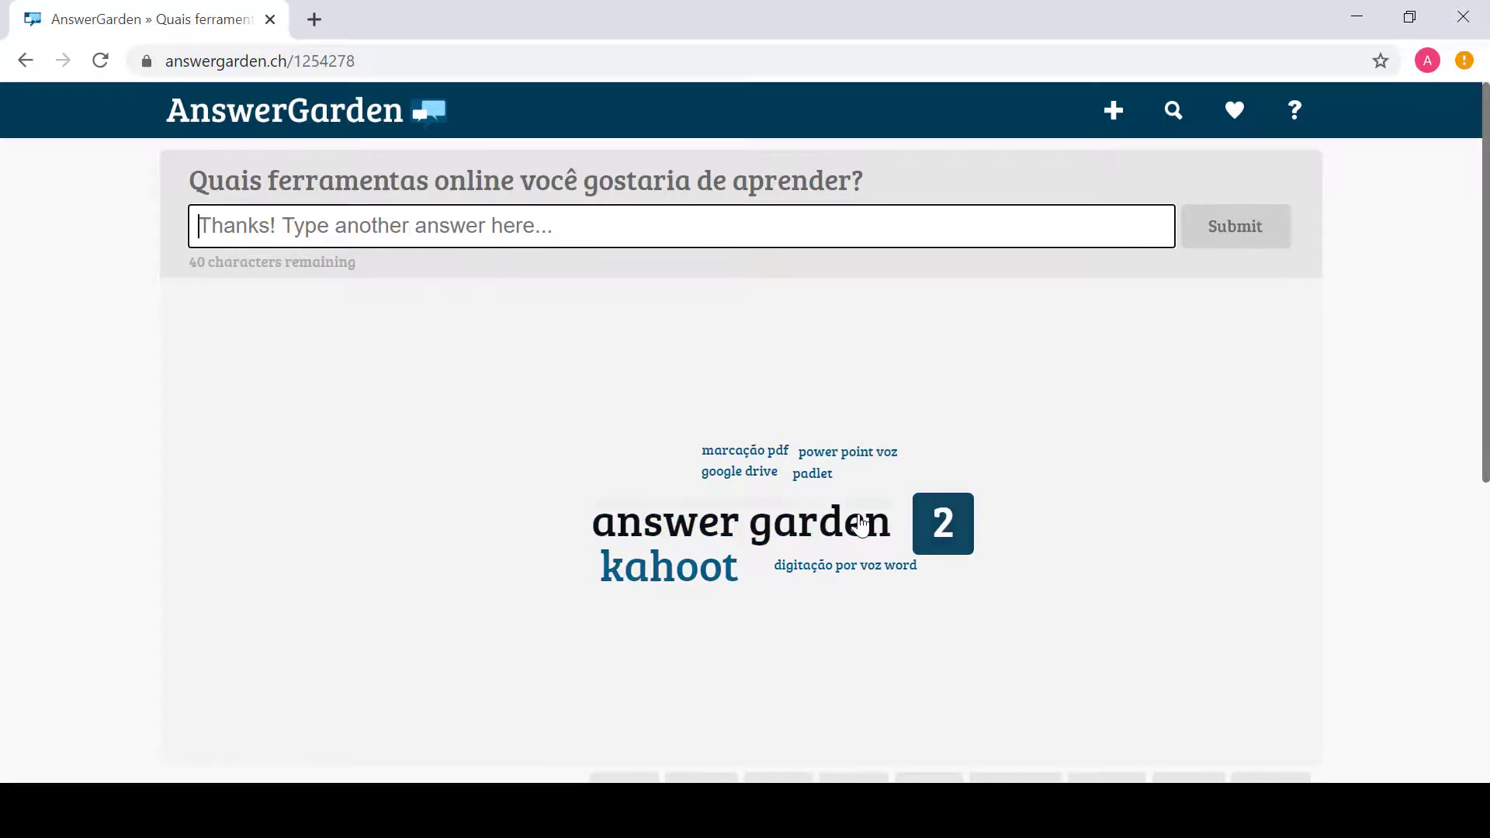
{"action": "mouse_move", "coordinate": [685, 584]}
{"action": "mouse_move", "coordinate": [856, 576]}
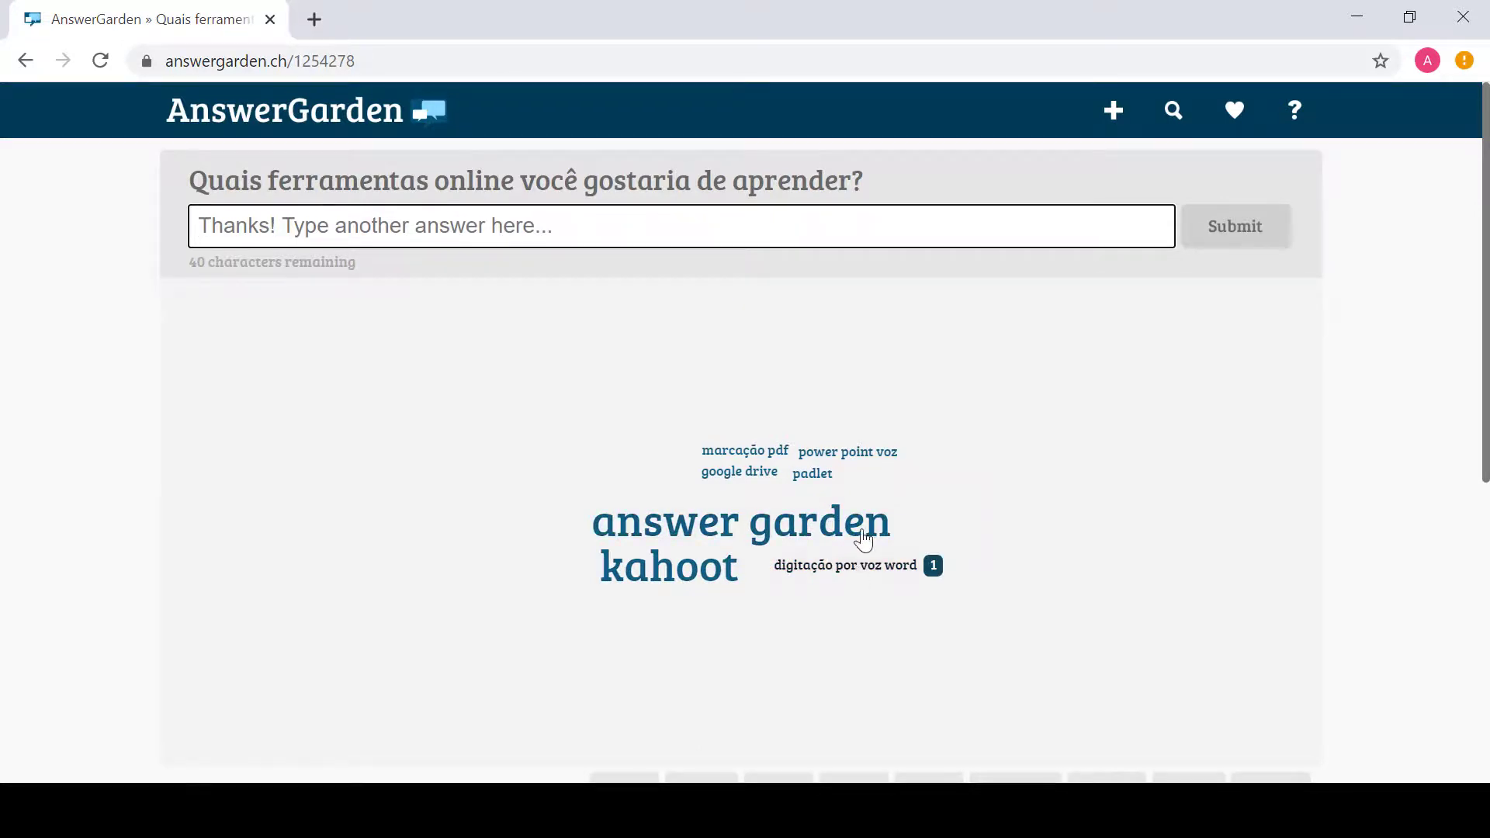
{"action": "mouse_move", "coordinate": [849, 460]}
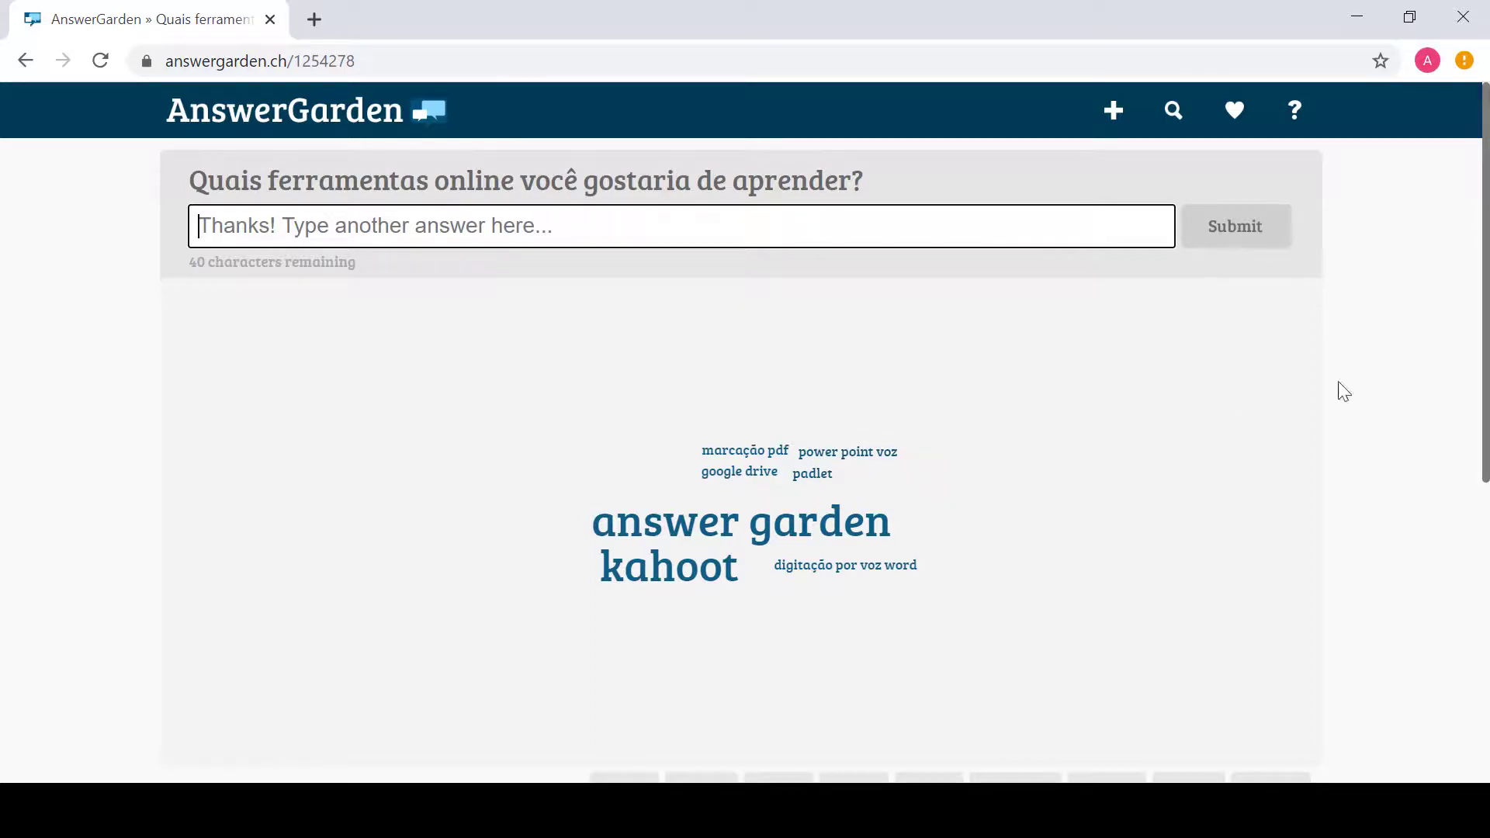
Step: Close the advertisement below the word cloud and show the Share tab
{"action": "left_click_drag", "start_coordinate": [1485, 409], "coordinate": [1486, 663]}
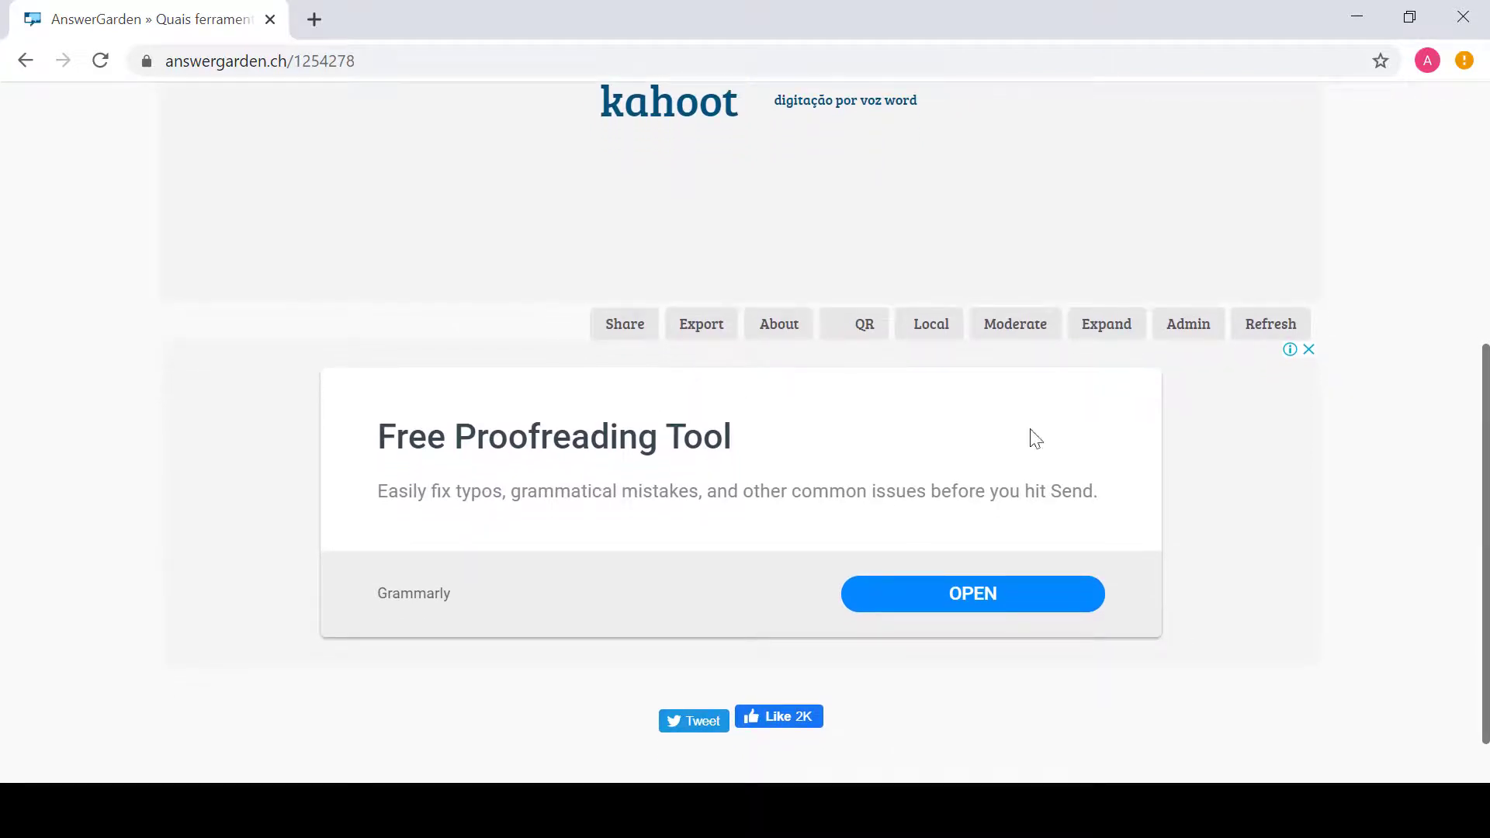
{"action": "left_click", "coordinate": [1308, 350]}
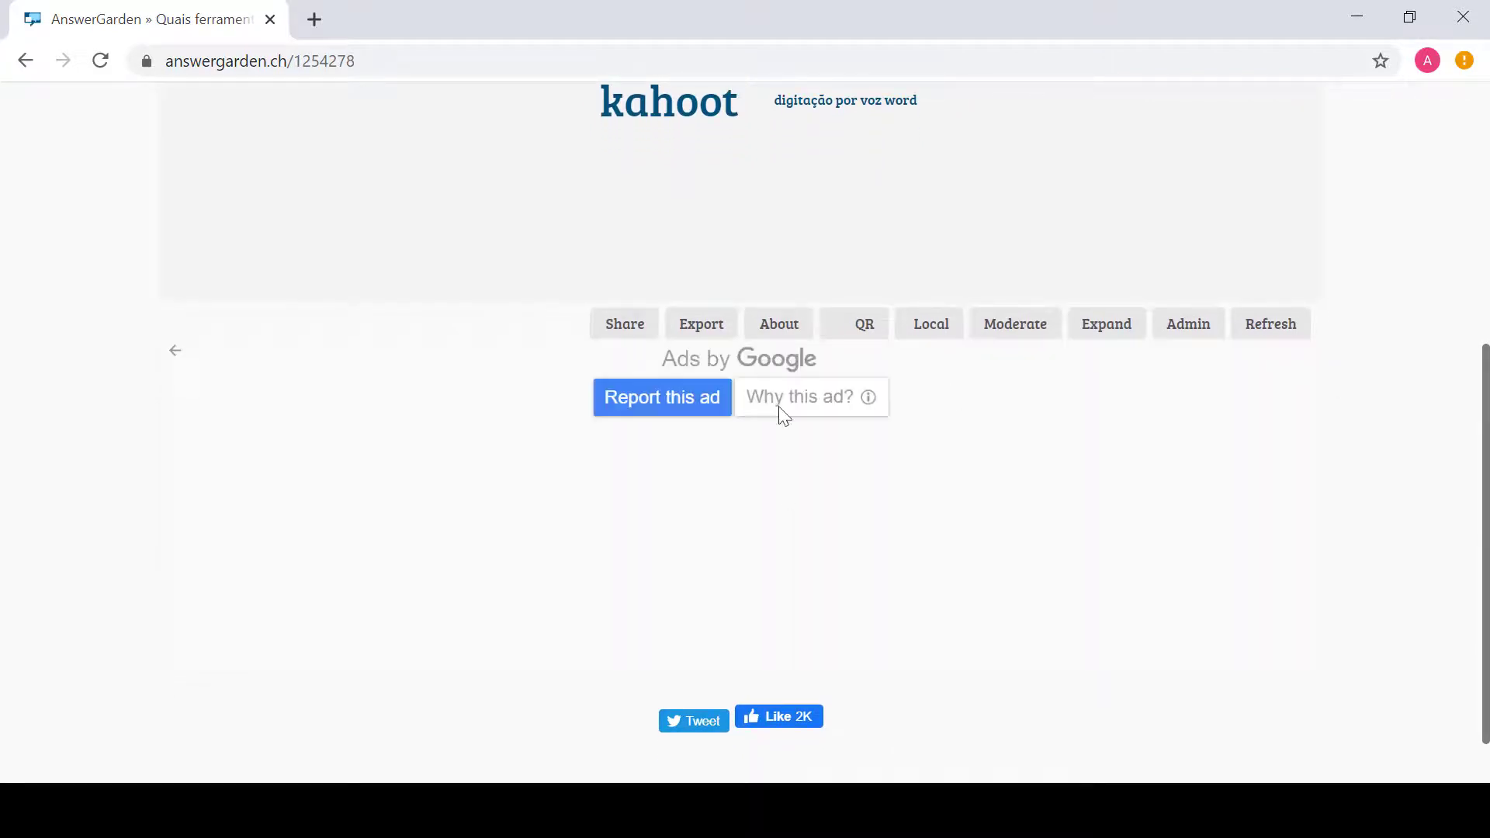
{"action": "left_click", "coordinate": [617, 329]}
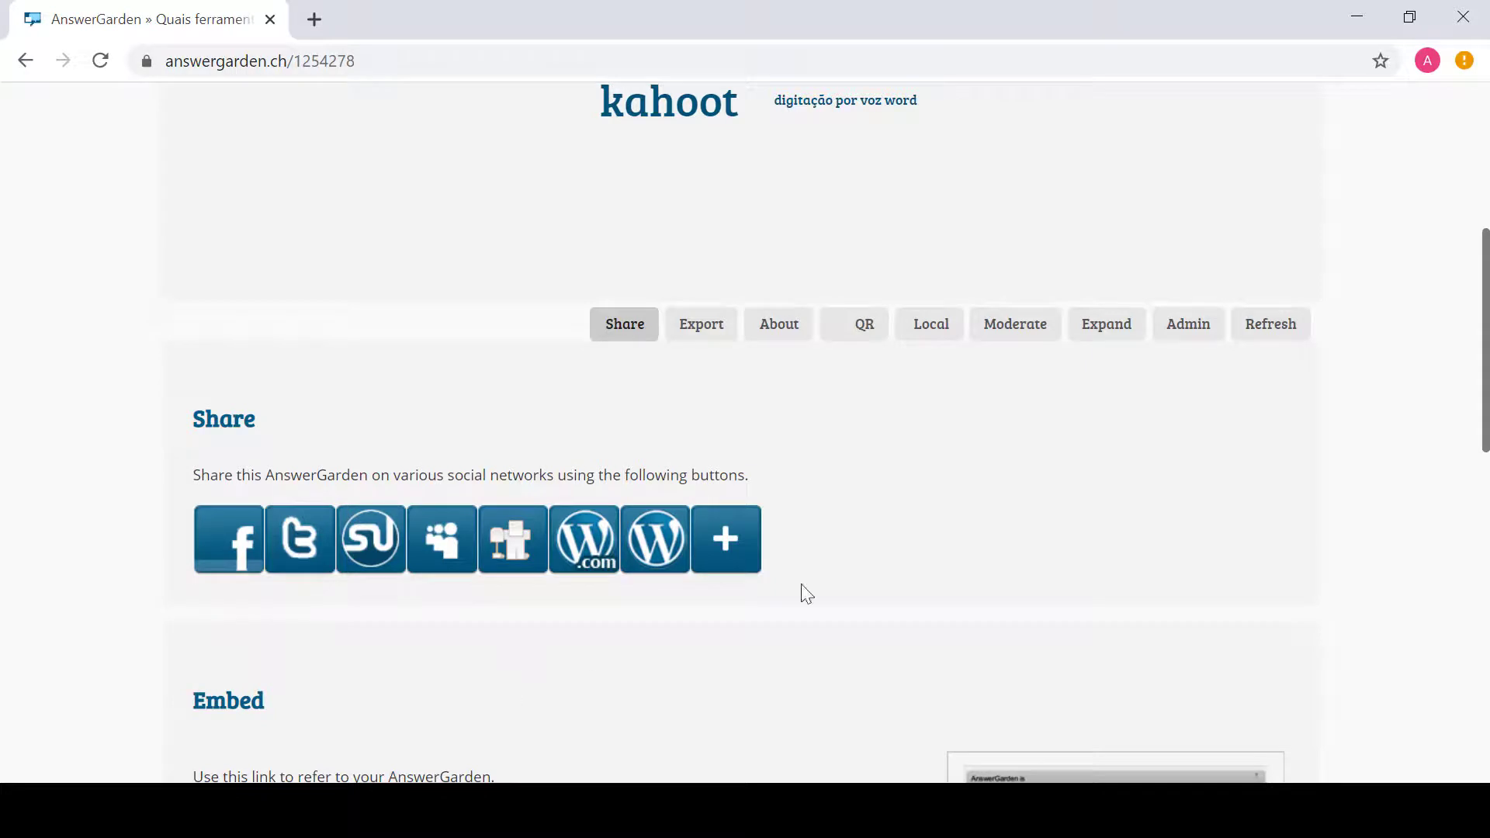
Step: Select the board's link, its browser address and the iframe embed code for copying
{"action": "left_click_drag", "start_coordinate": [1487, 392], "coordinate": [1487, 528]}
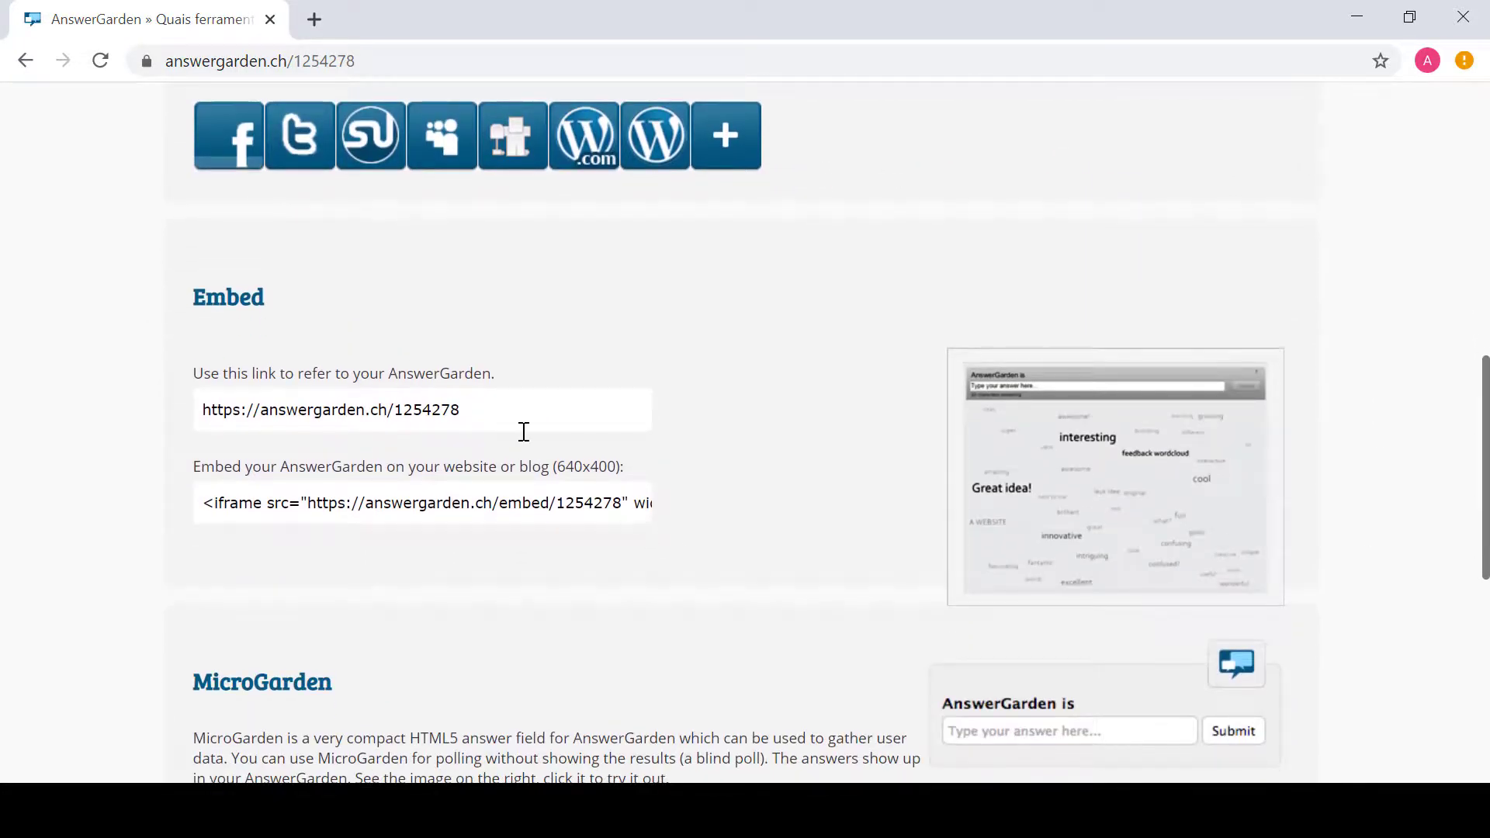
{"action": "left_click_drag", "start_coordinate": [479, 404], "coordinate": [200, 416]}
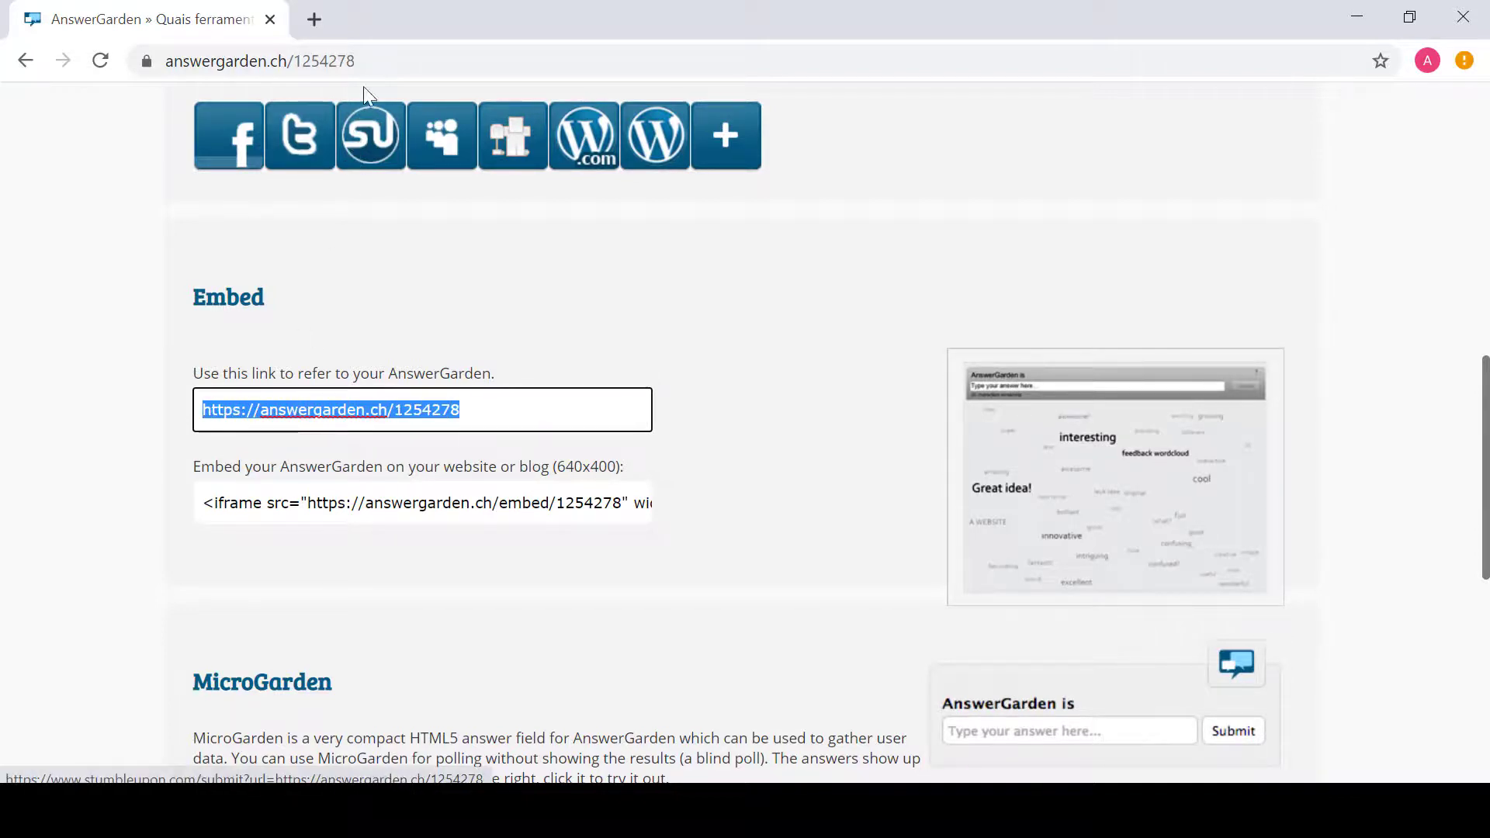
{"action": "left_click_drag", "start_coordinate": [371, 59], "coordinate": [166, 60]}
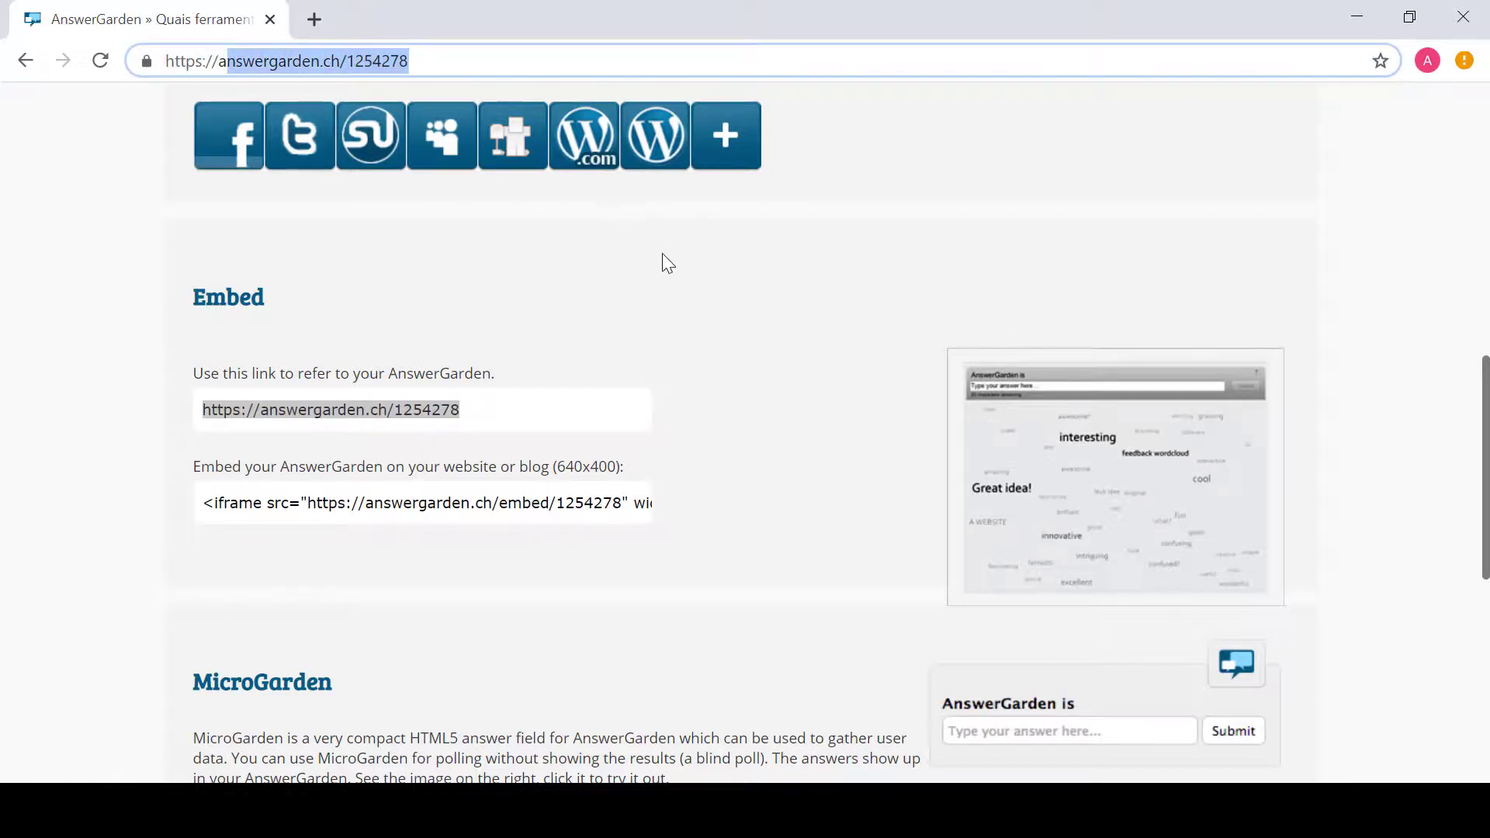
{"action": "left_click", "coordinate": [663, 288]}
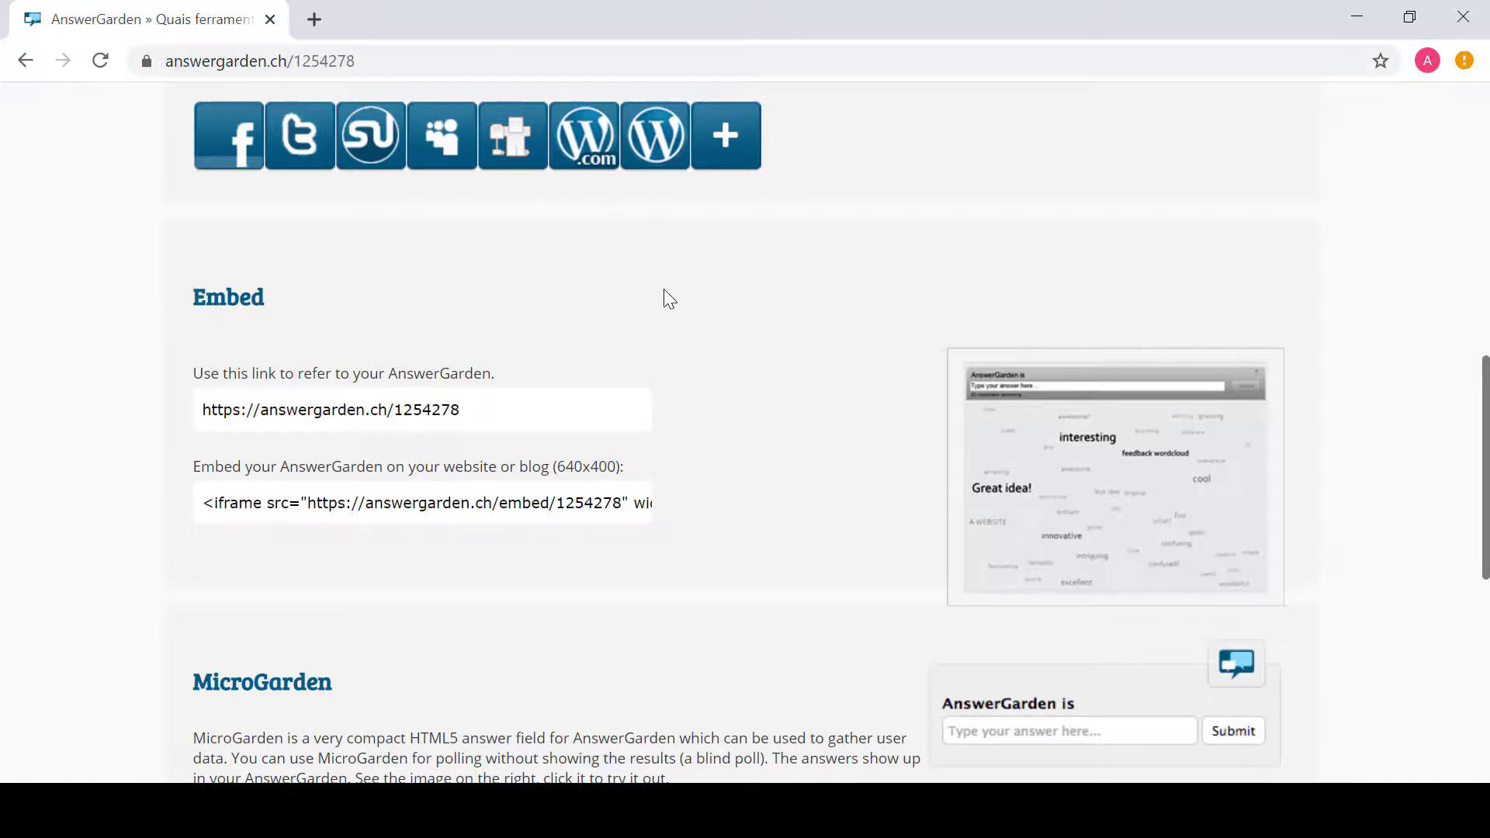
{"action": "left_click", "coordinate": [502, 504]}
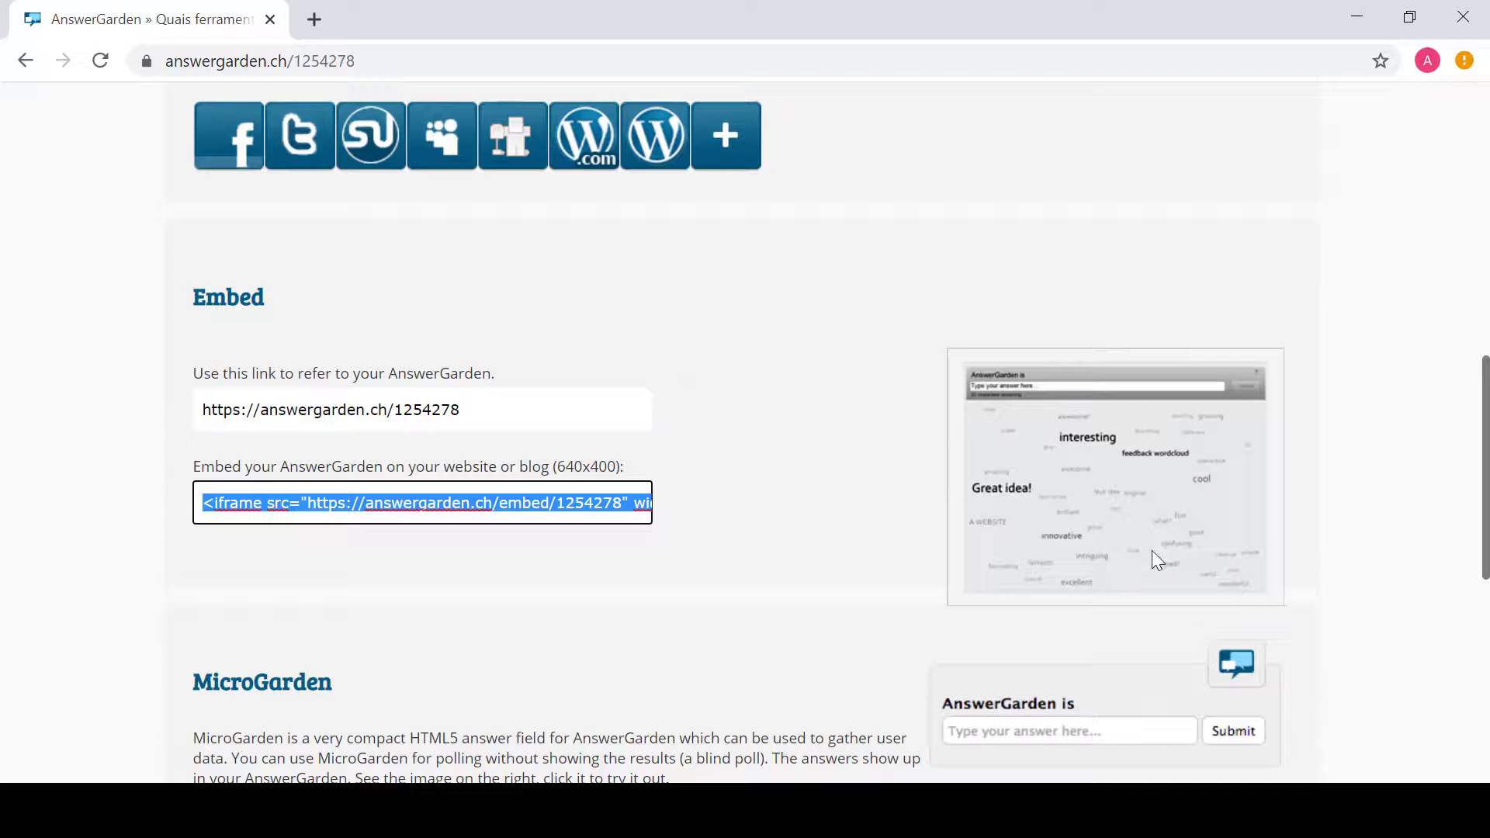
{"action": "left_click_drag", "start_coordinate": [1488, 471], "coordinate": [1484, 303]}
{"action": "left_click", "coordinate": [1462, 499]}
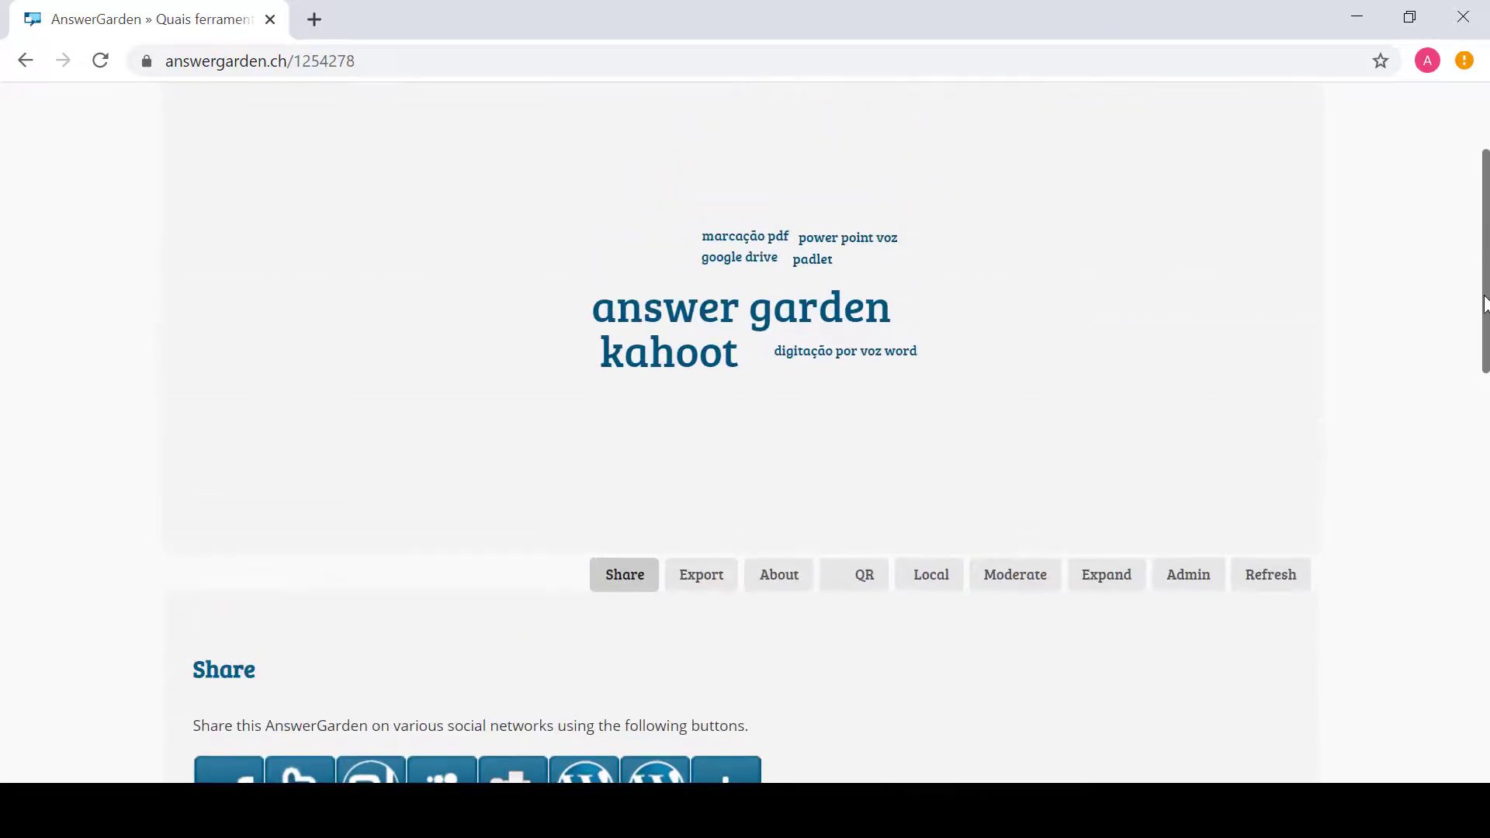
{"action": "left_click", "coordinate": [697, 584]}
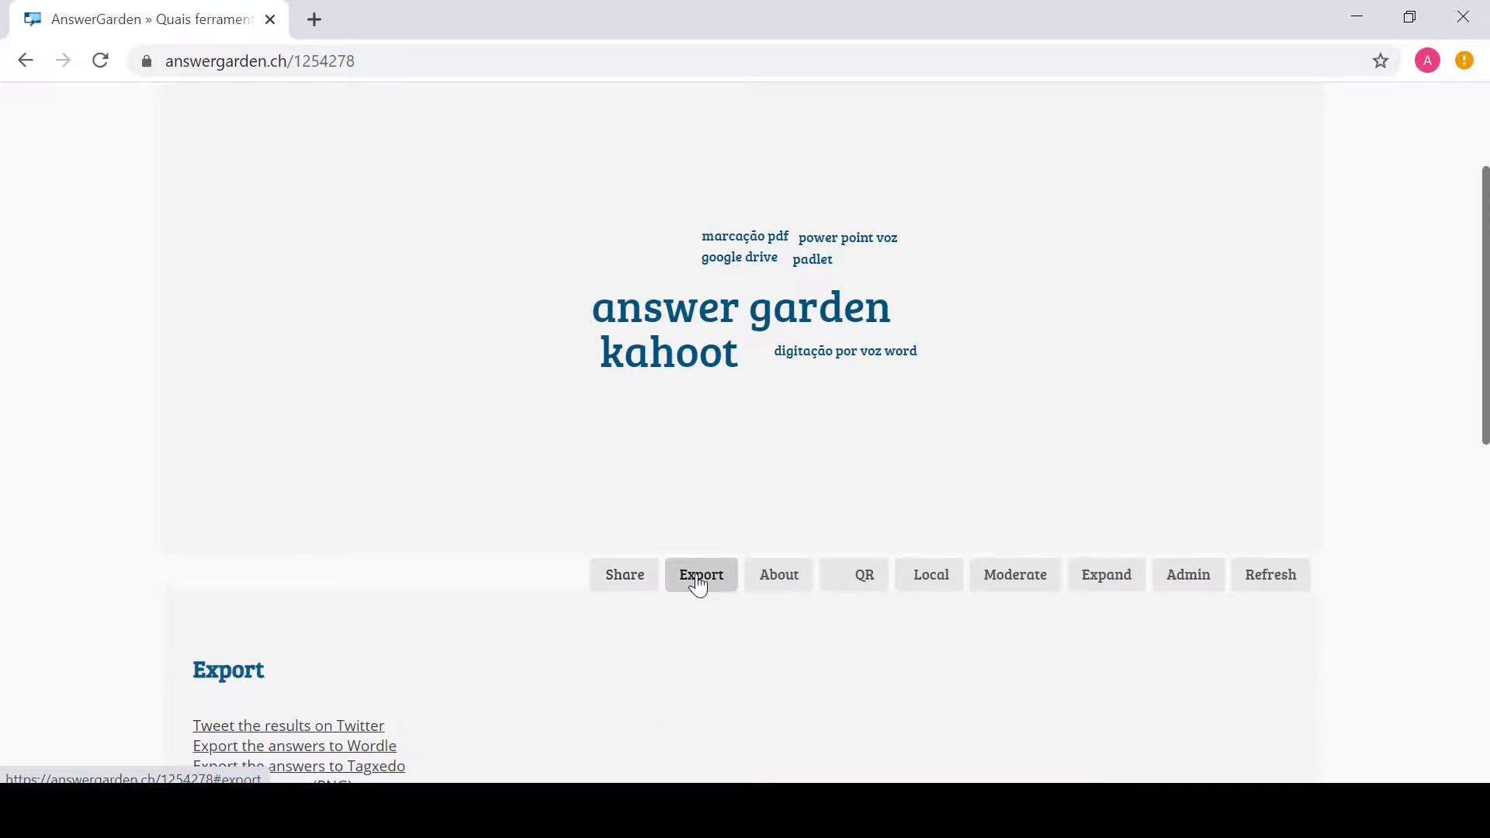
{"action": "left_click_drag", "start_coordinate": [1486, 425], "coordinate": [1486, 489]}
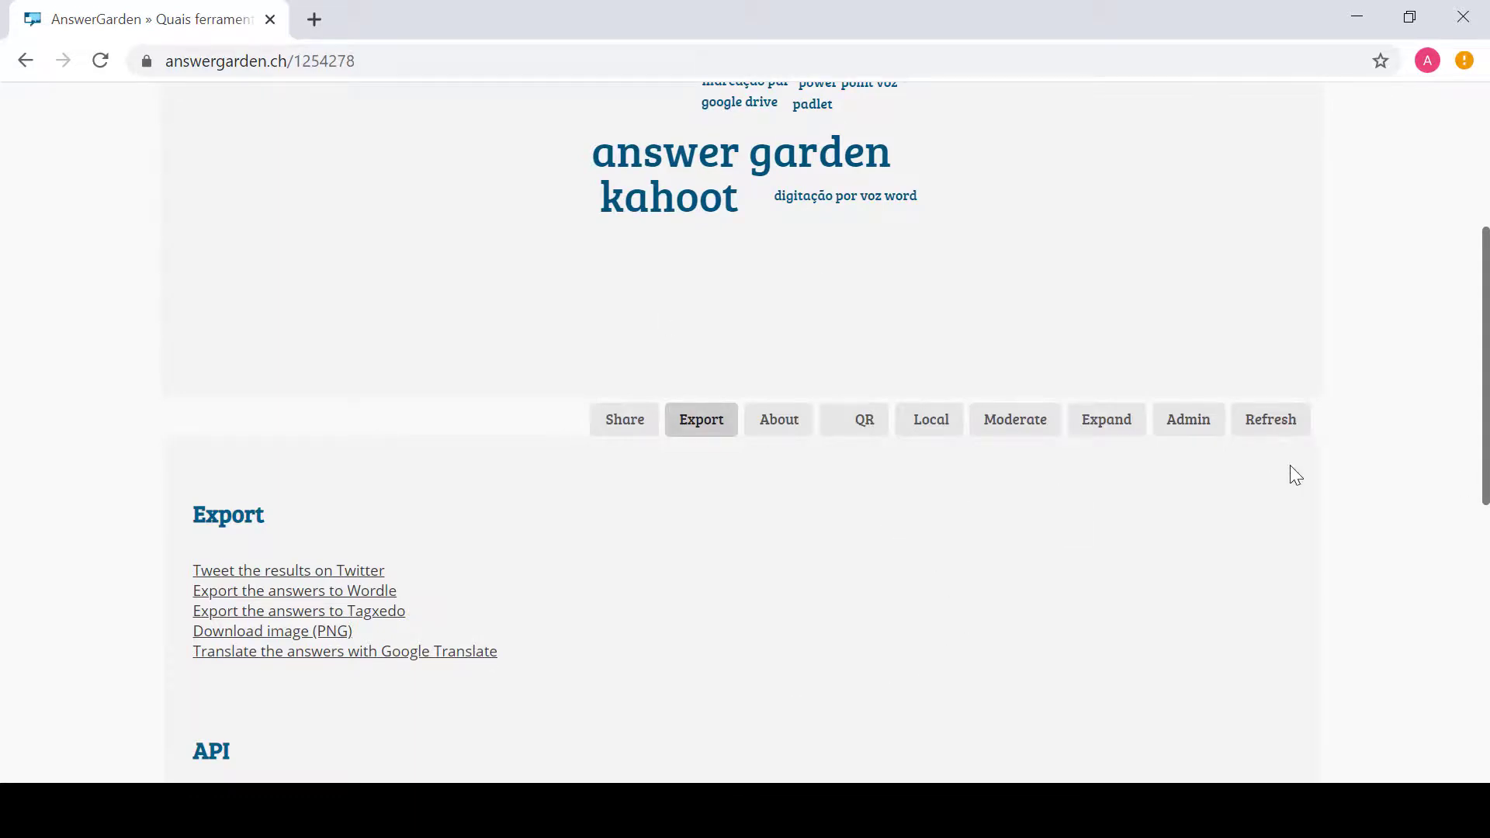
{"action": "left_click_drag", "start_coordinate": [1485, 429], "coordinate": [1485, 558]}
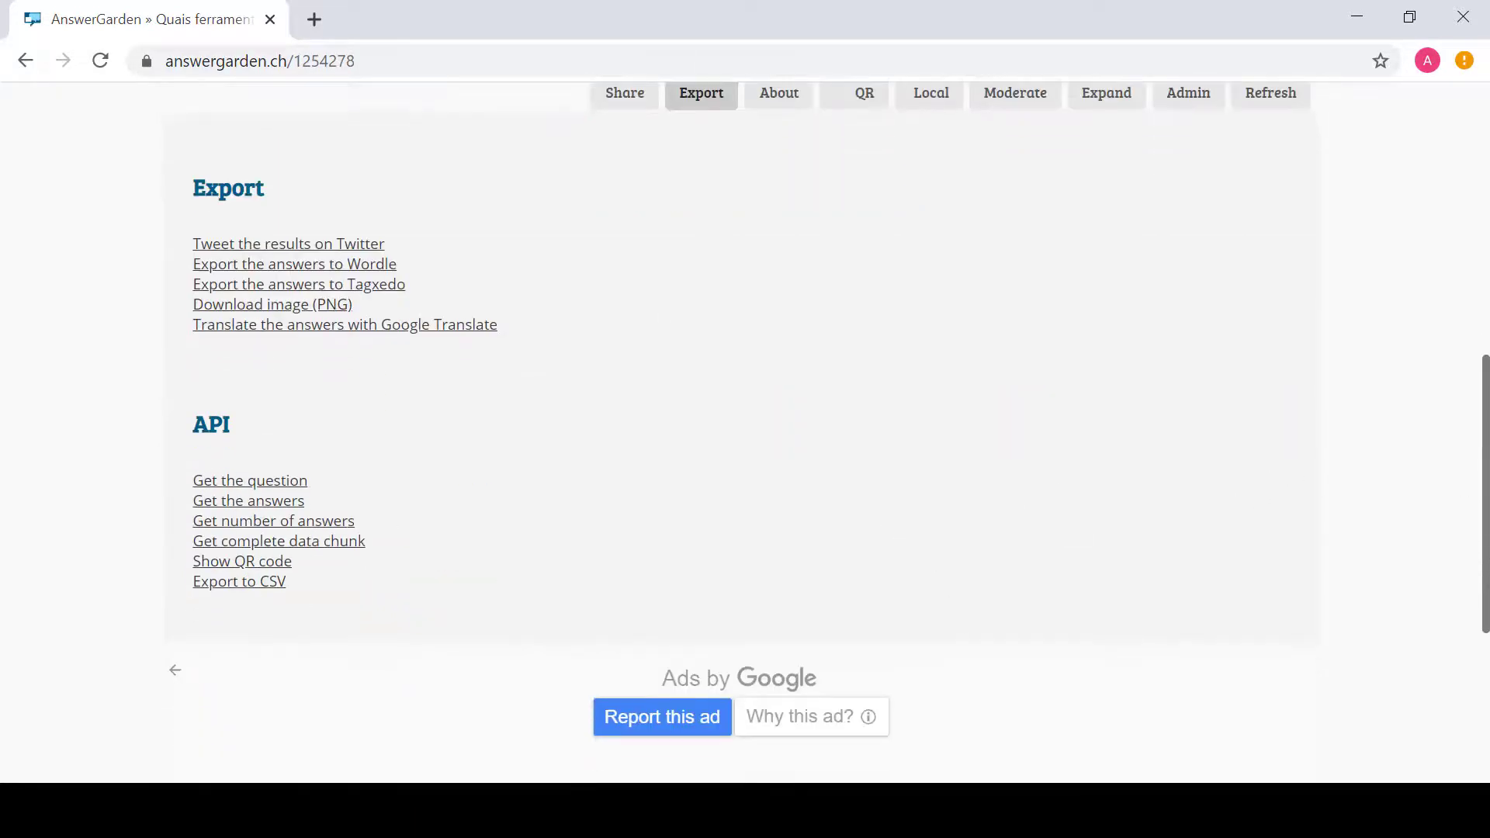
{"action": "scroll", "coordinate": [831, 522], "scroll_direction": "up", "scroll_amount": 6}
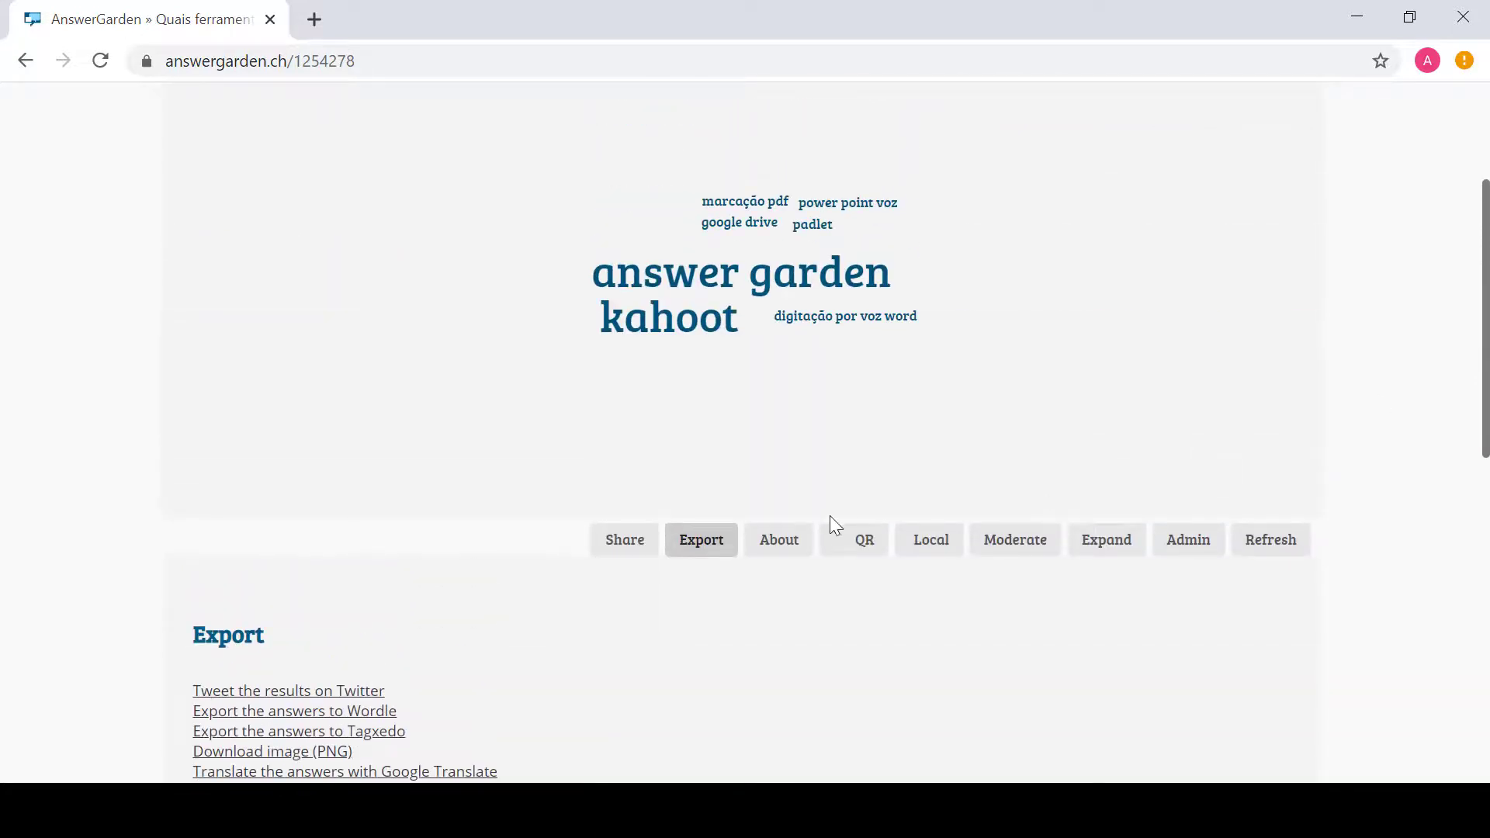
Step: View the board's Statistics under About, then its 'Show and Scan!' QR code
{"action": "left_click", "coordinate": [774, 549]}
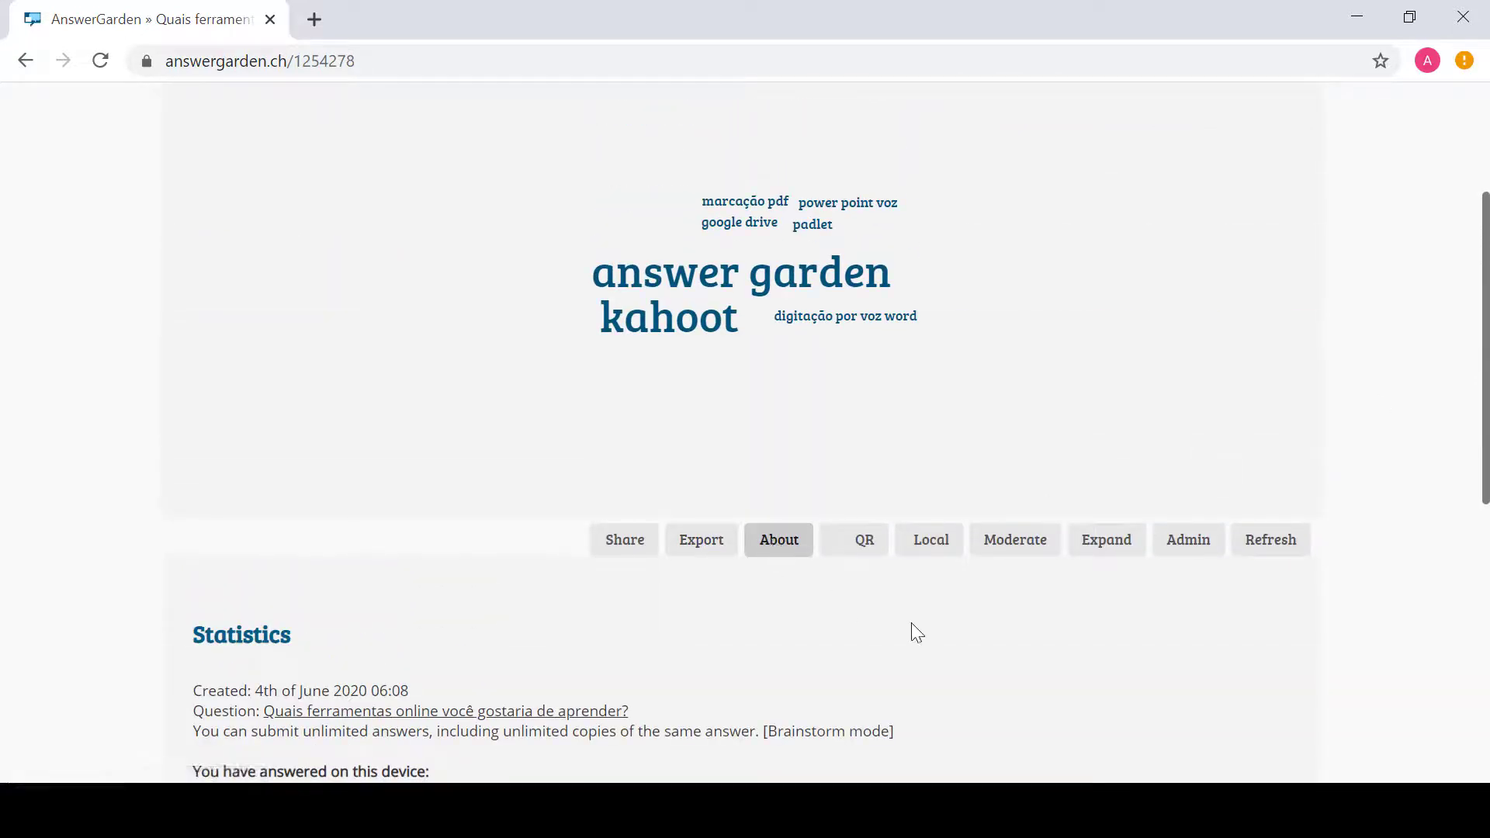
{"action": "left_click", "coordinate": [866, 557]}
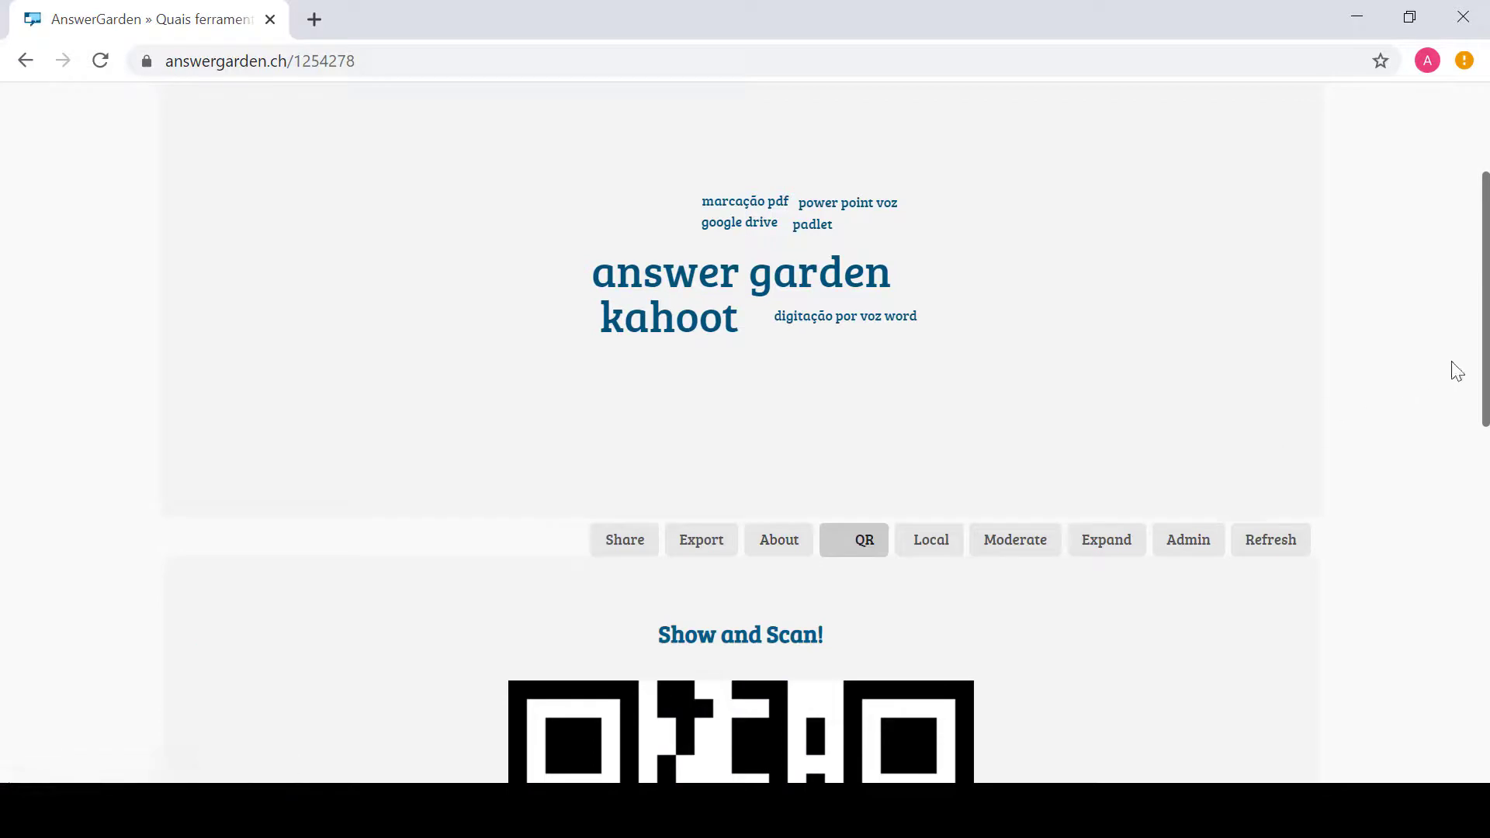
{"action": "scroll", "coordinate": [745, 434], "scroll_direction": "down", "scroll_amount": 6}
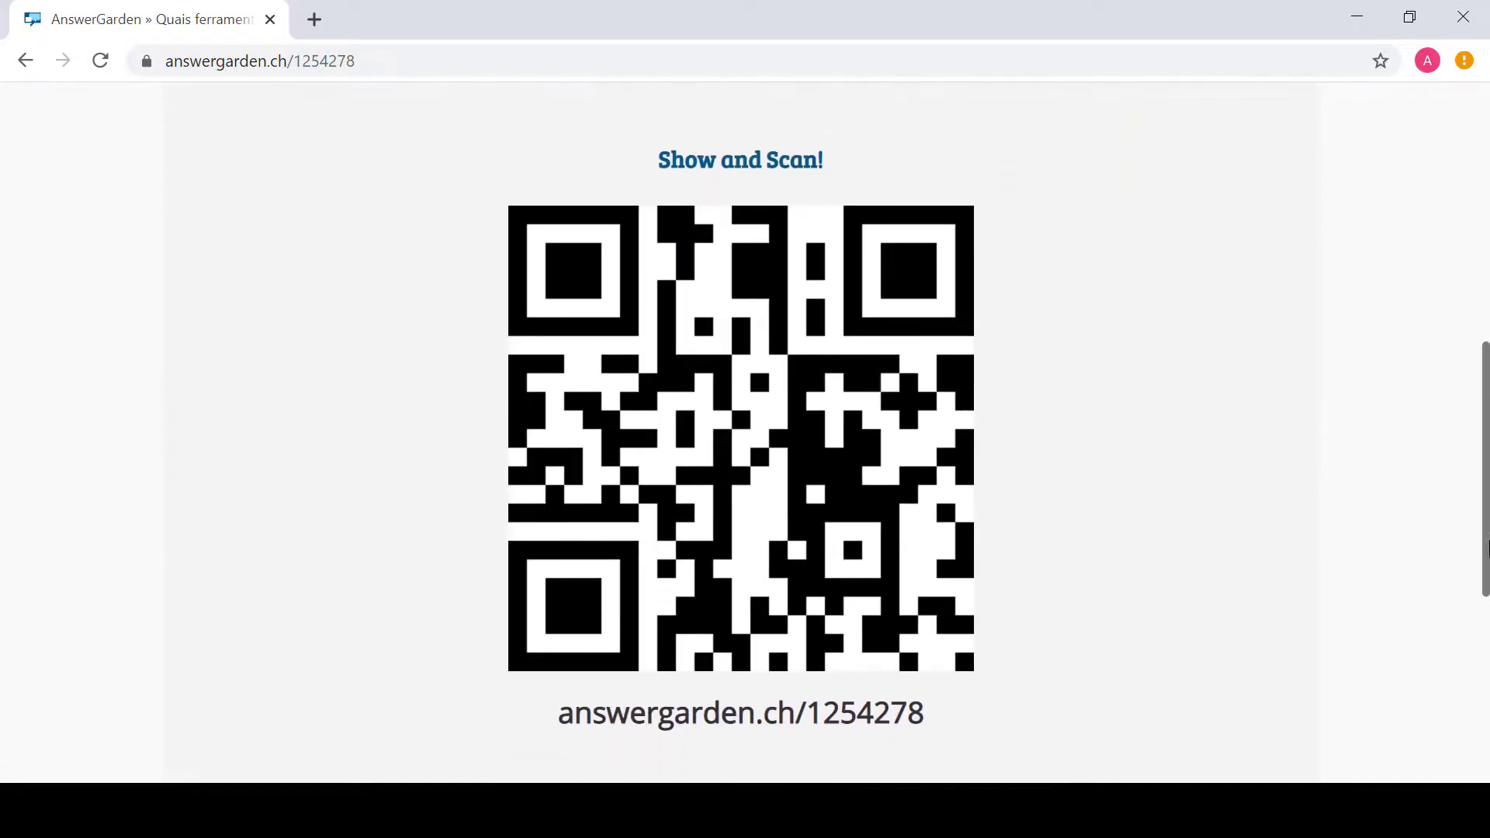
{"action": "scroll", "coordinate": [1486, 536], "scroll_direction": "up", "scroll_amount": 1}
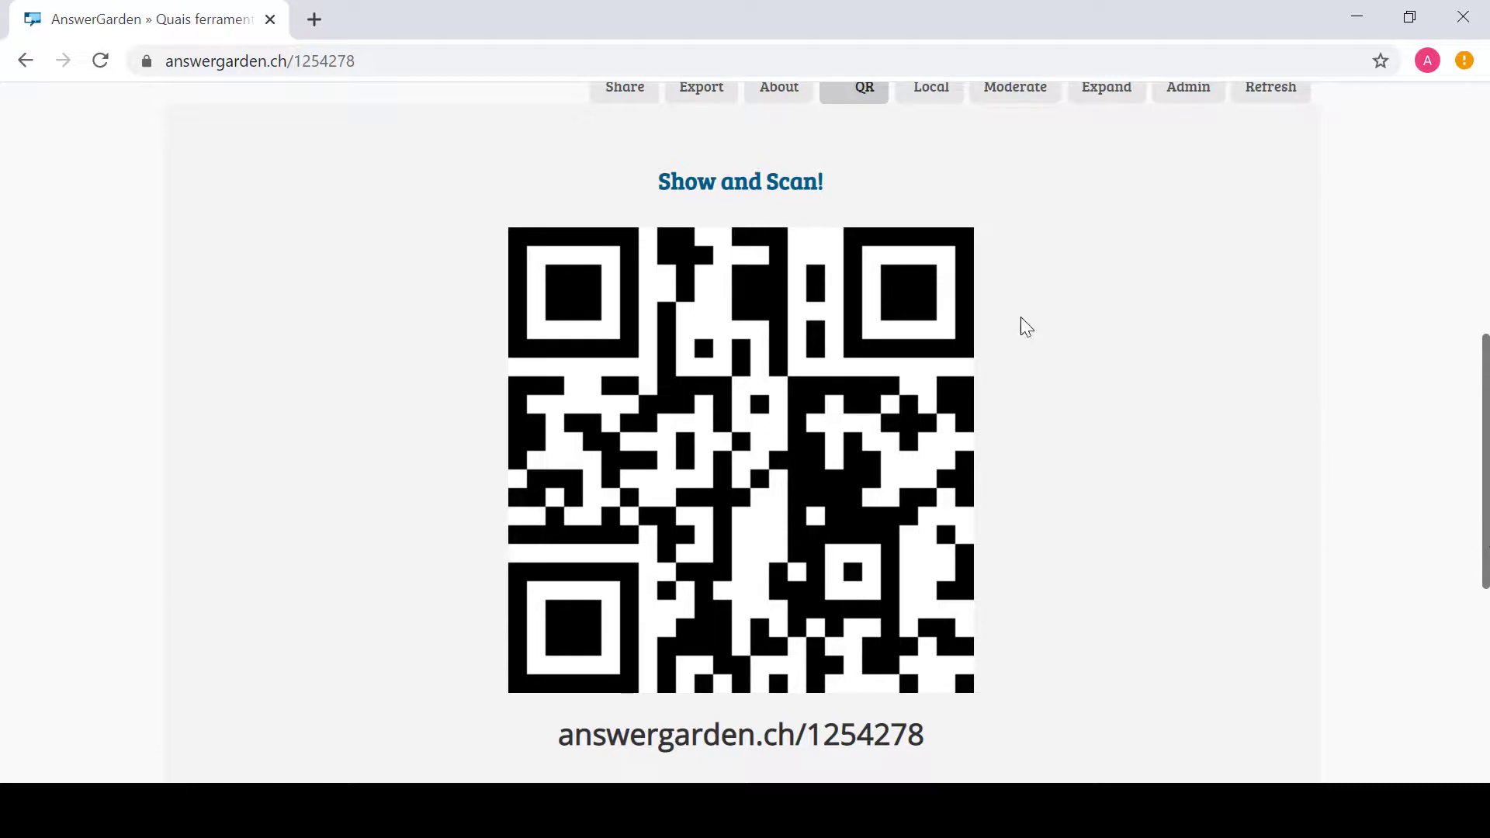
{"action": "left_click_drag", "start_coordinate": [1486, 454], "coordinate": [1486, 326]}
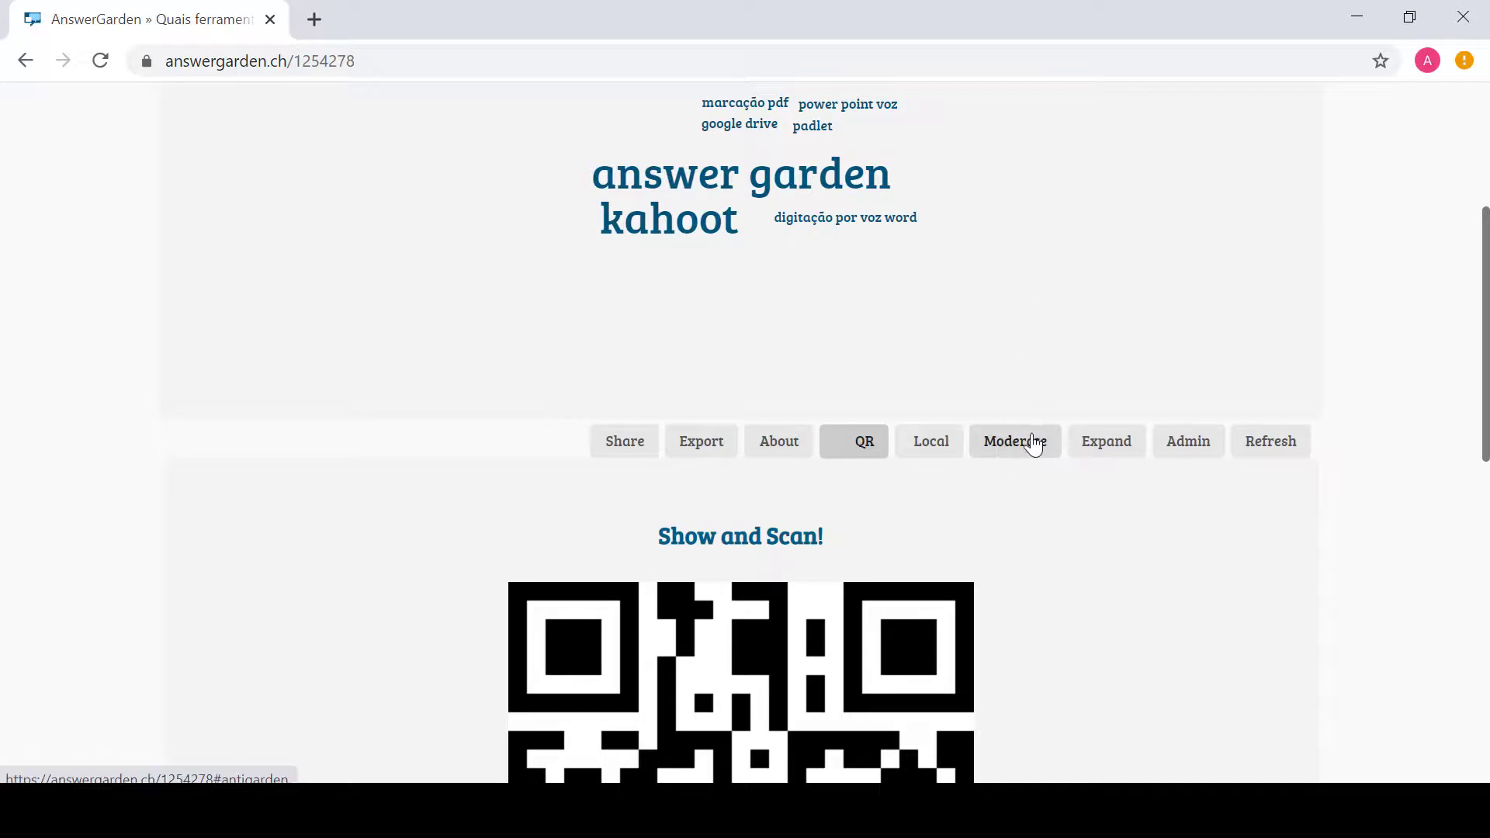
Step: In Admin, change the topic word 'online' to 'digitais' and back to 'online'
{"action": "left_click", "coordinate": [1188, 443]}
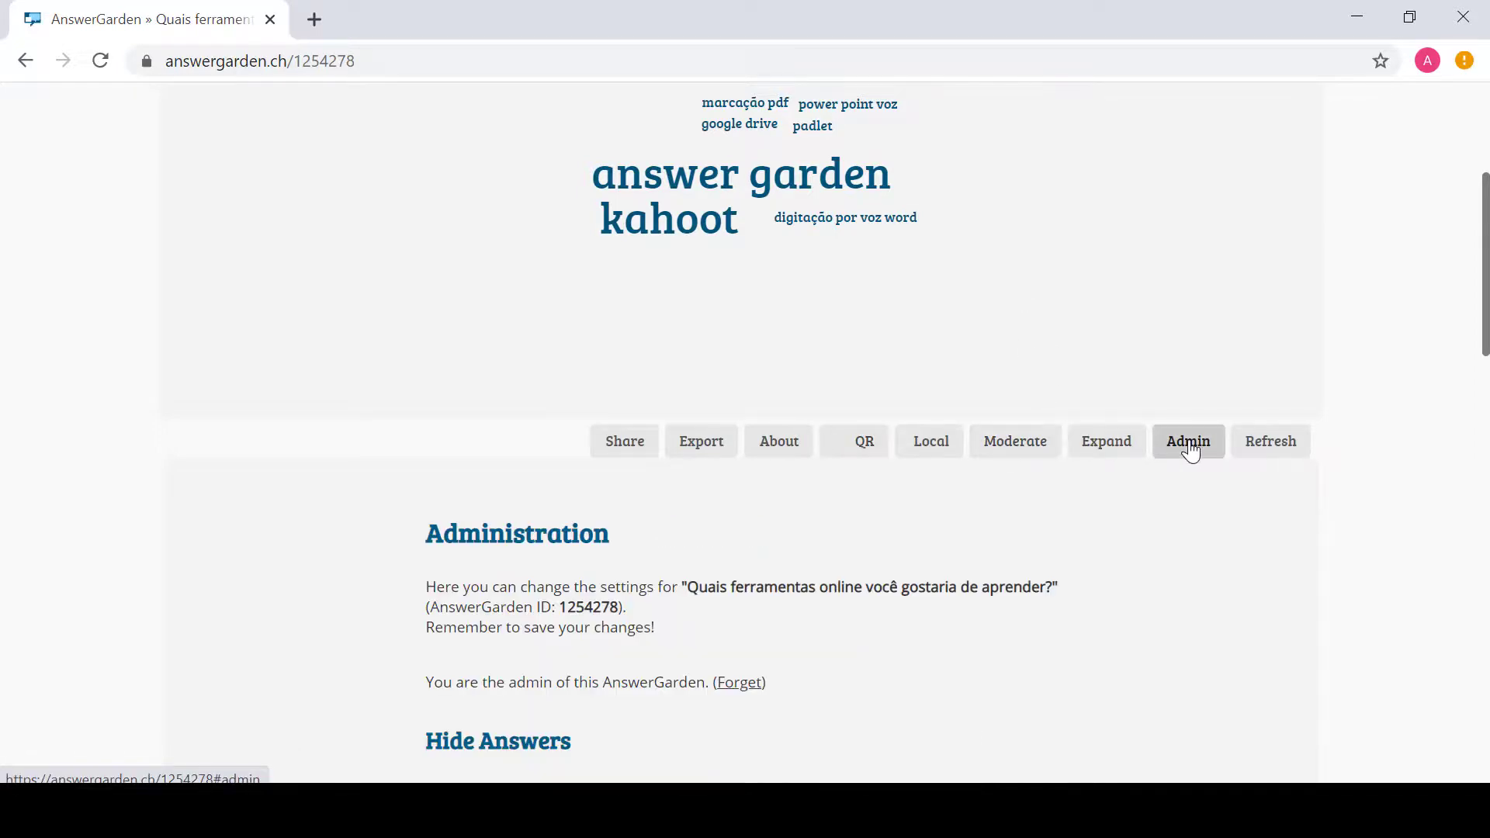
{"action": "left_click_drag", "start_coordinate": [1486, 296], "coordinate": [1486, 454]}
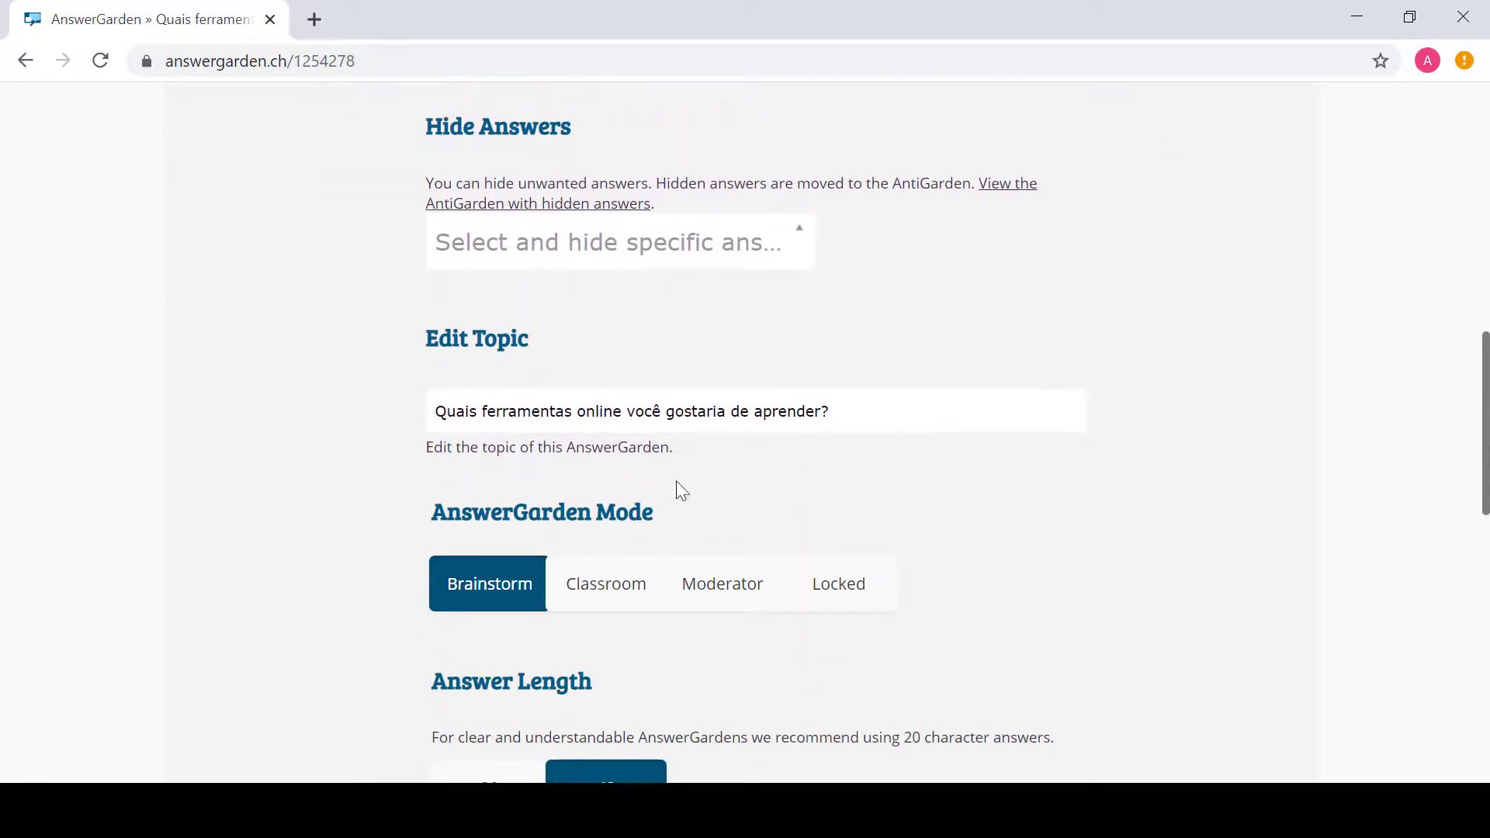
{"action": "double_click", "coordinate": [597, 412]}
{"action": "type", "text": "digitais"}
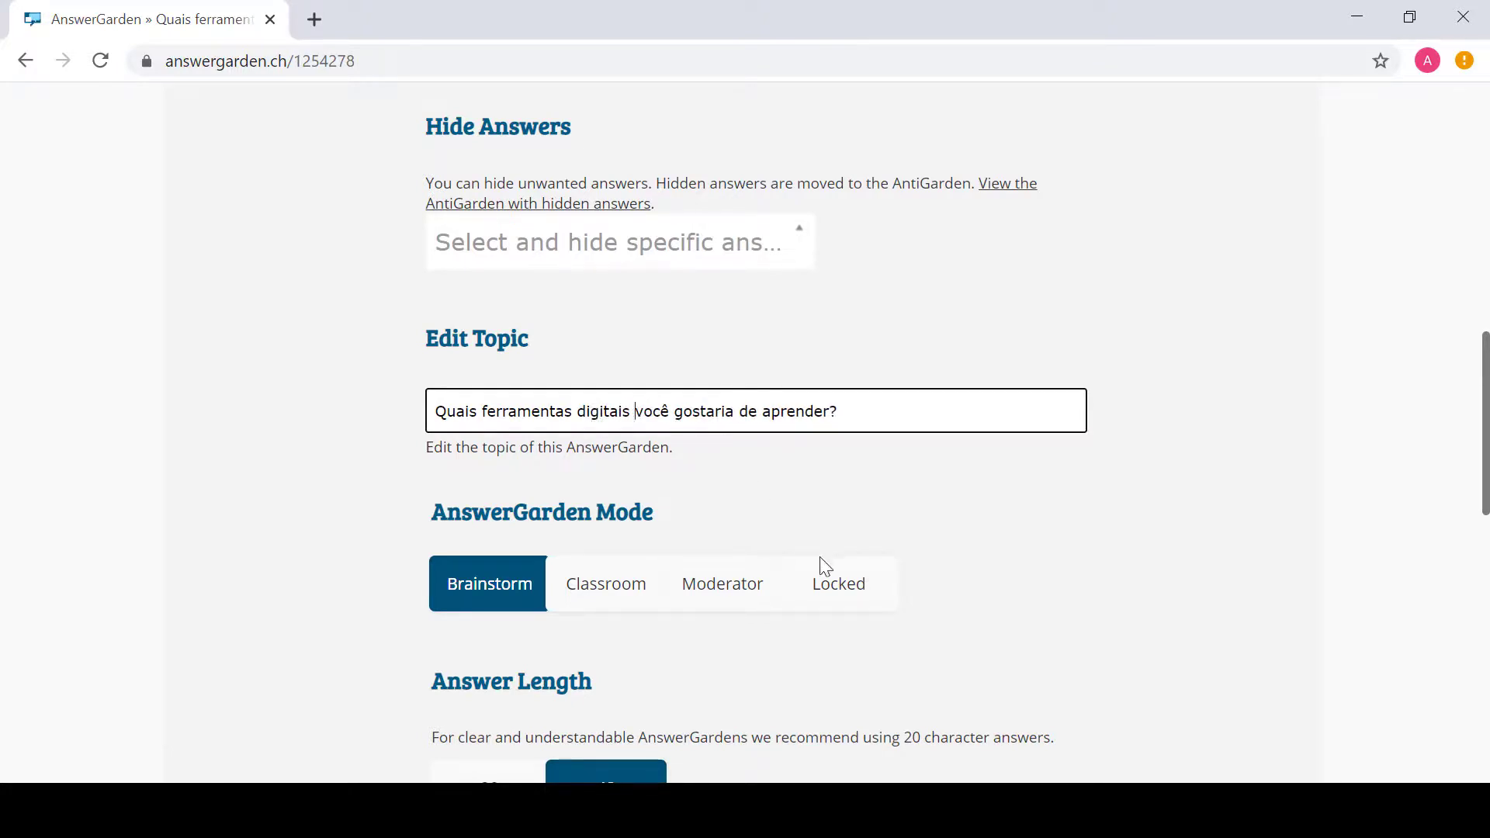
{"action": "double_click", "coordinate": [601, 410]}
{"action": "type", "text": "online"}
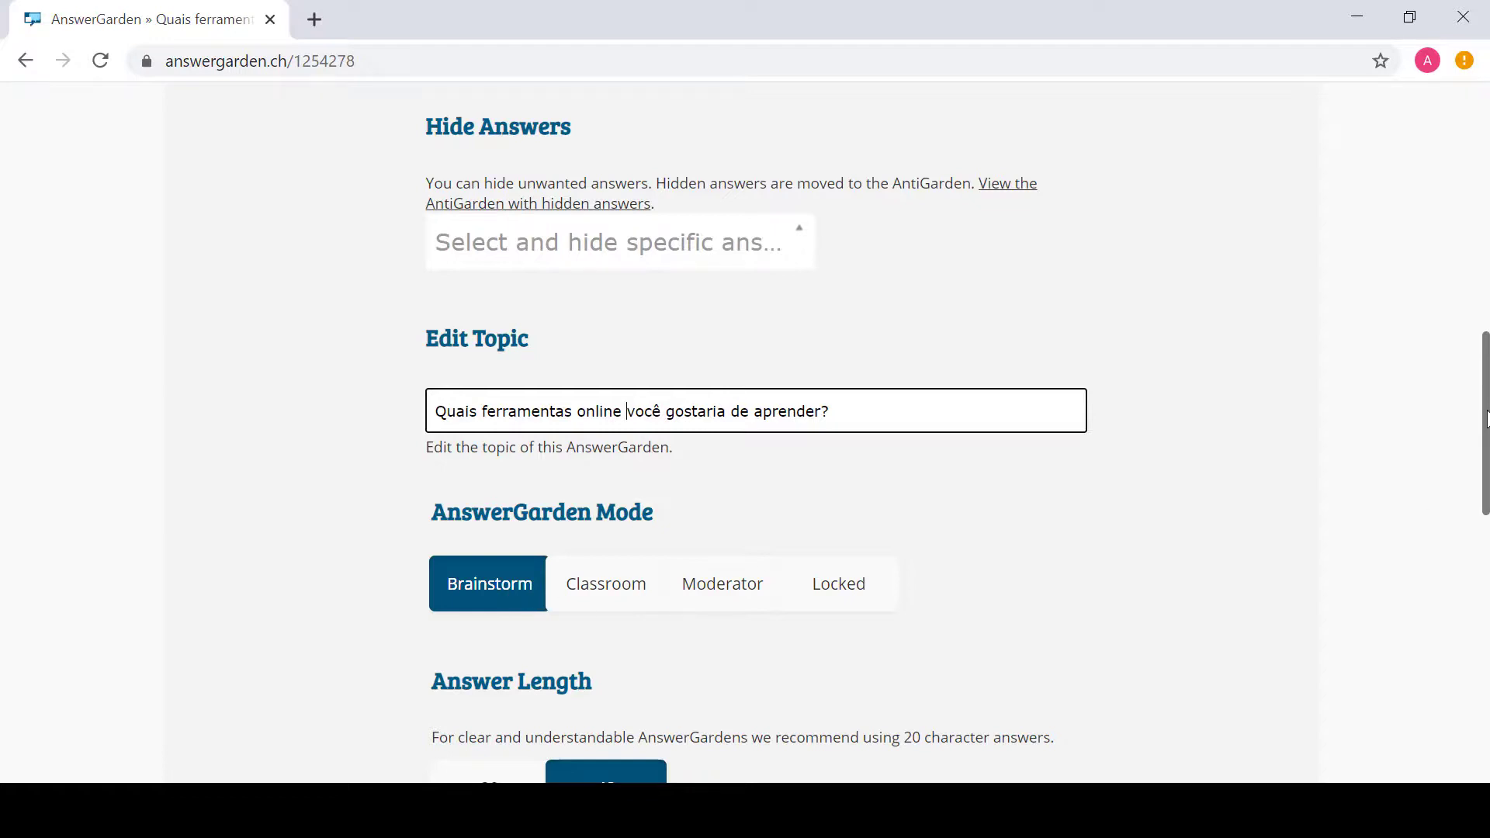
Step: Set the Answer Length limit to 20 characters
{"action": "scroll", "coordinate": [1486, 419], "scroll_direction": "down", "scroll_amount": 5}
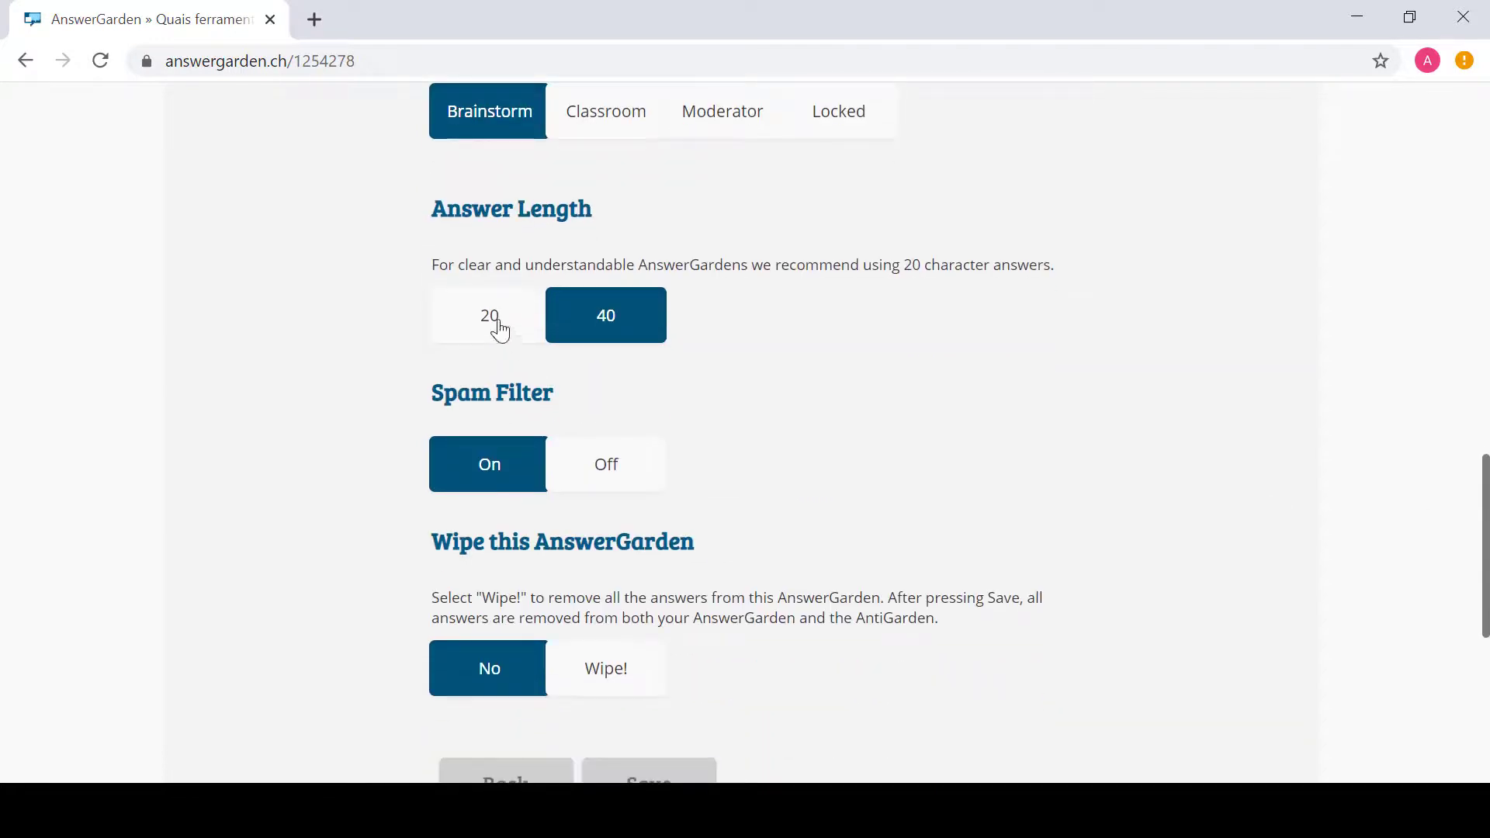
{"action": "left_click", "coordinate": [498, 323]}
{"action": "scroll", "coordinate": [1485, 510], "scroll_direction": "down", "scroll_amount": 4}
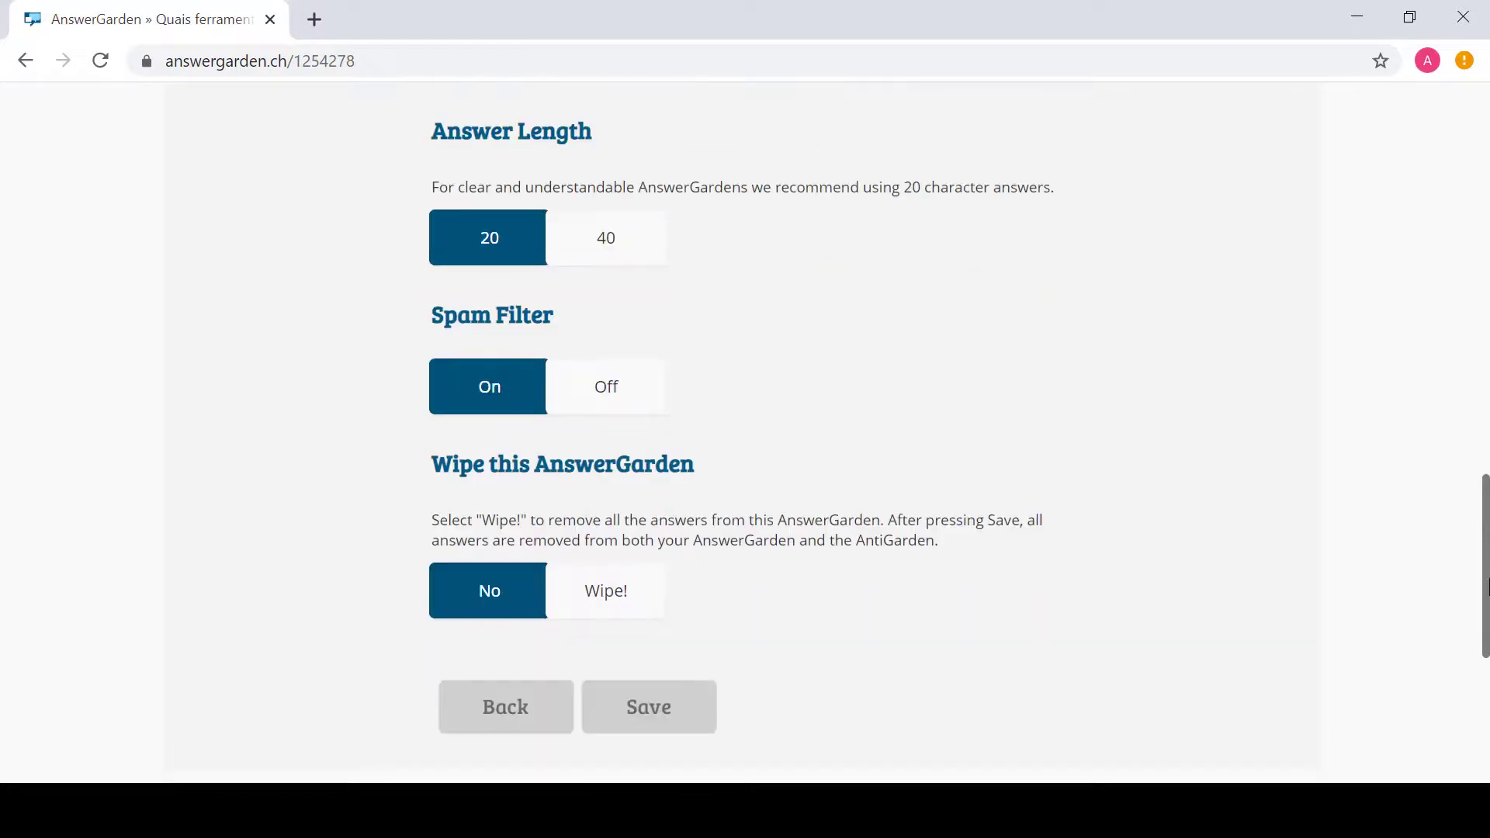
{"action": "scroll", "coordinate": [1458, 297], "scroll_direction": "up", "scroll_amount": 10}
{"action": "scroll", "coordinate": [1459, 297], "scroll_direction": "up", "scroll_amount": 7}
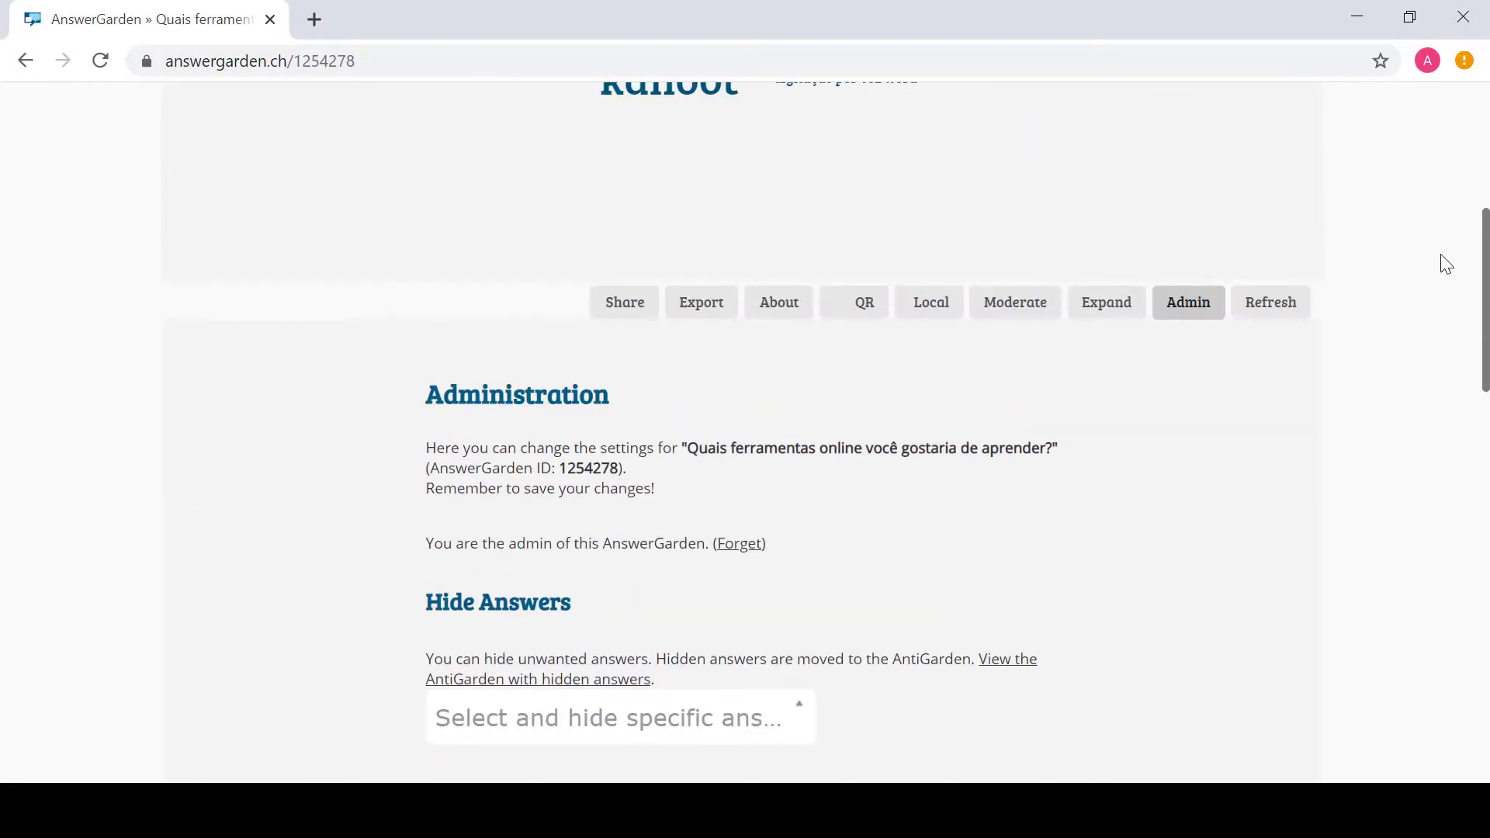
{"action": "scroll", "coordinate": [1418, 172], "scroll_direction": "up", "scroll_amount": 2}
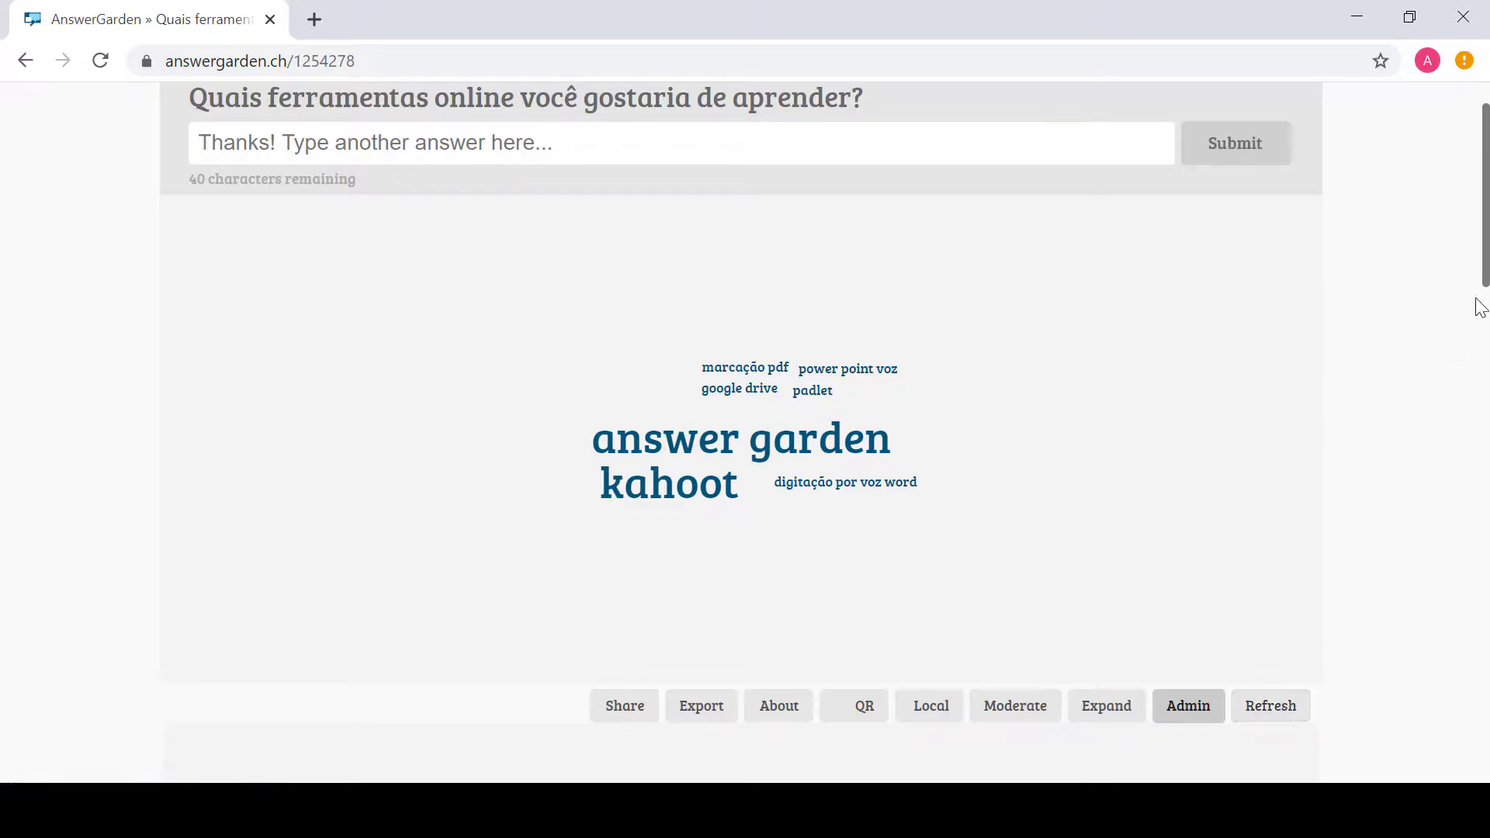
Step: Refresh the word cloud five times to reshuffle the layout of its seven answers
{"action": "left_click_drag", "start_coordinate": [1486, 267], "coordinate": [1486, 229]}
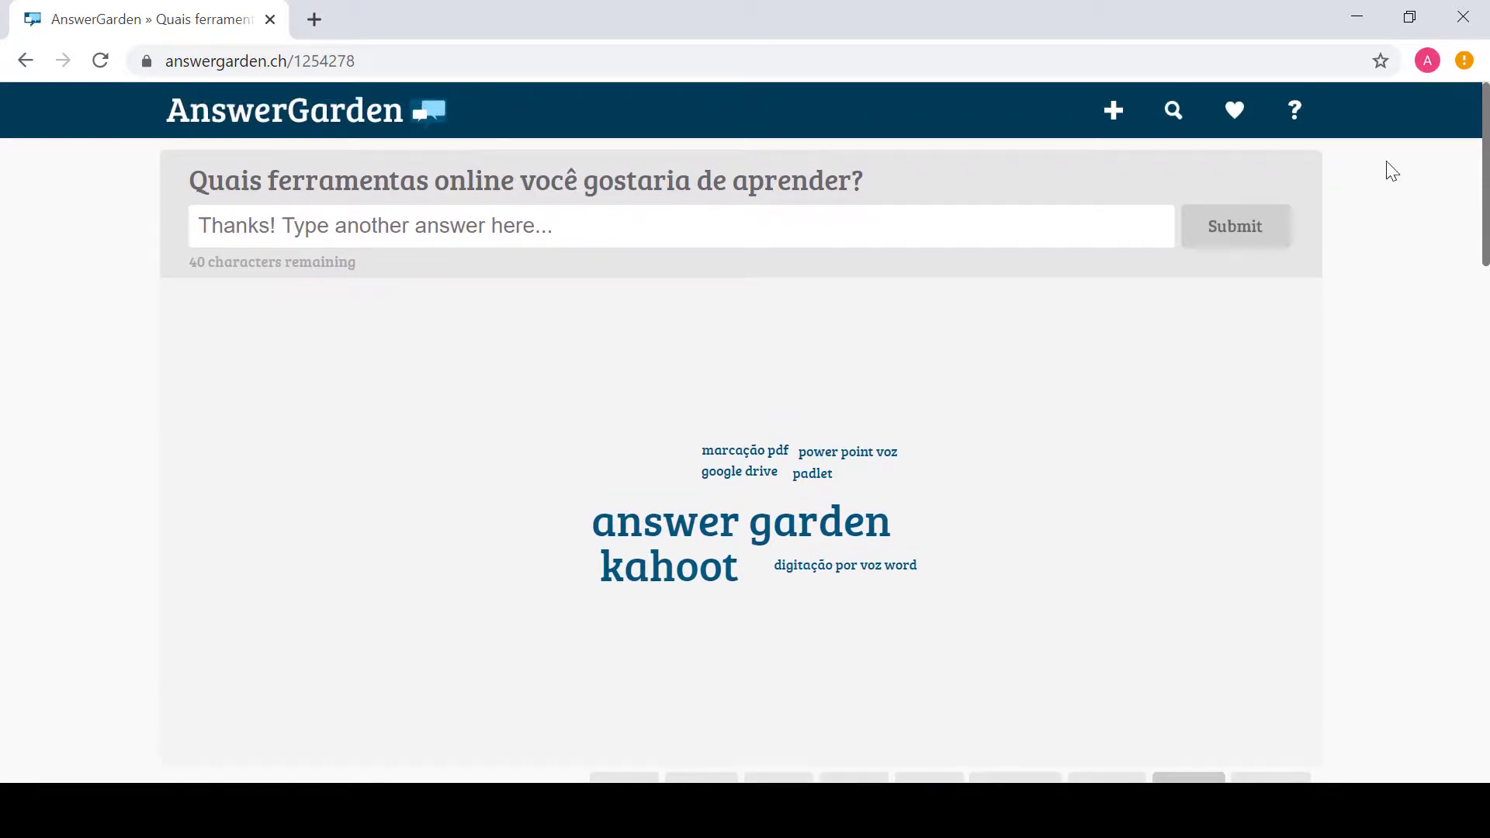
{"action": "left_click_drag", "start_coordinate": [1482, 175], "coordinate": [1483, 217]}
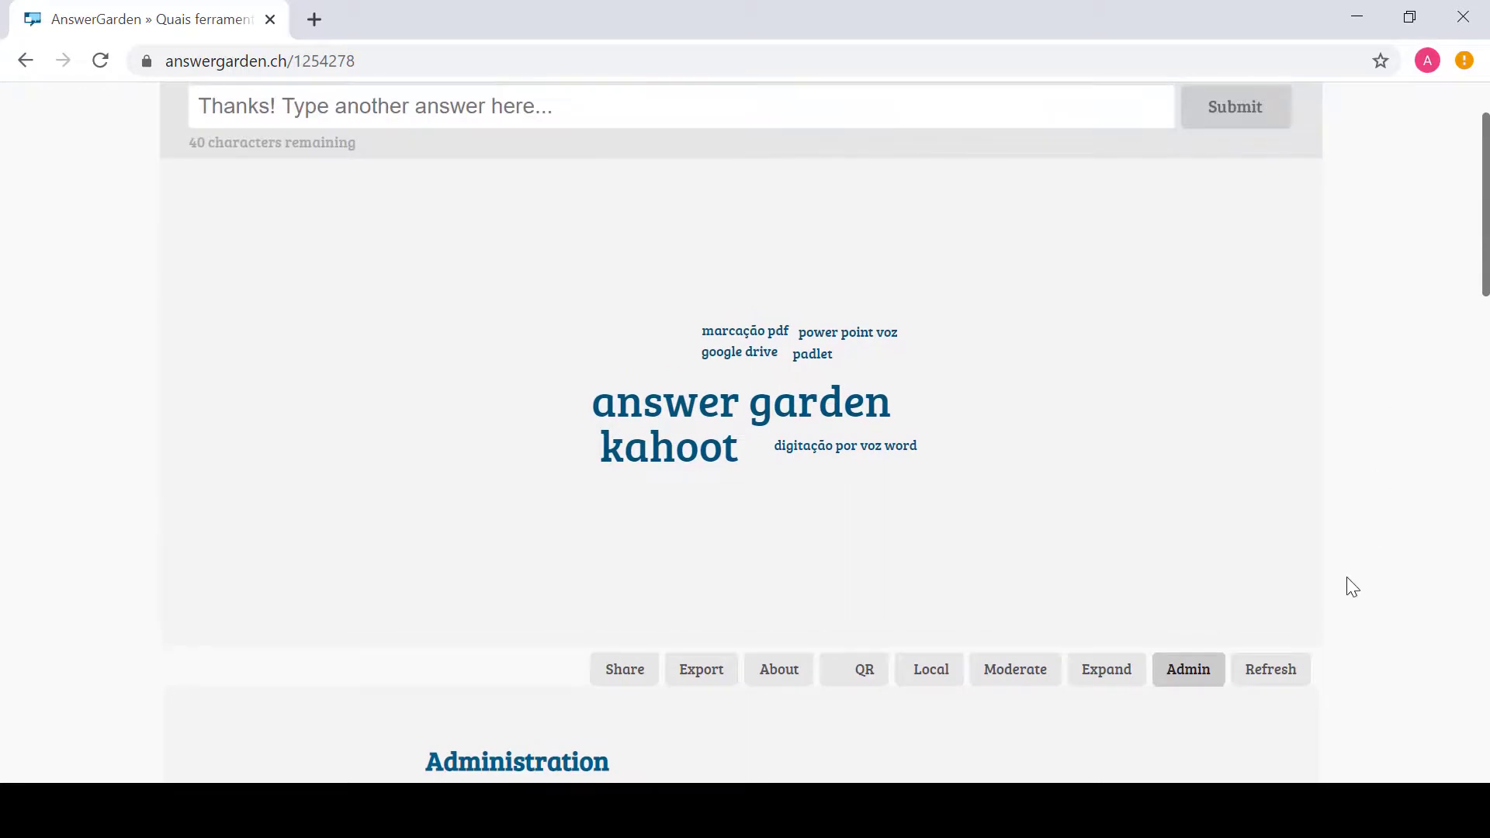
{"action": "left_click", "coordinate": [1278, 679]}
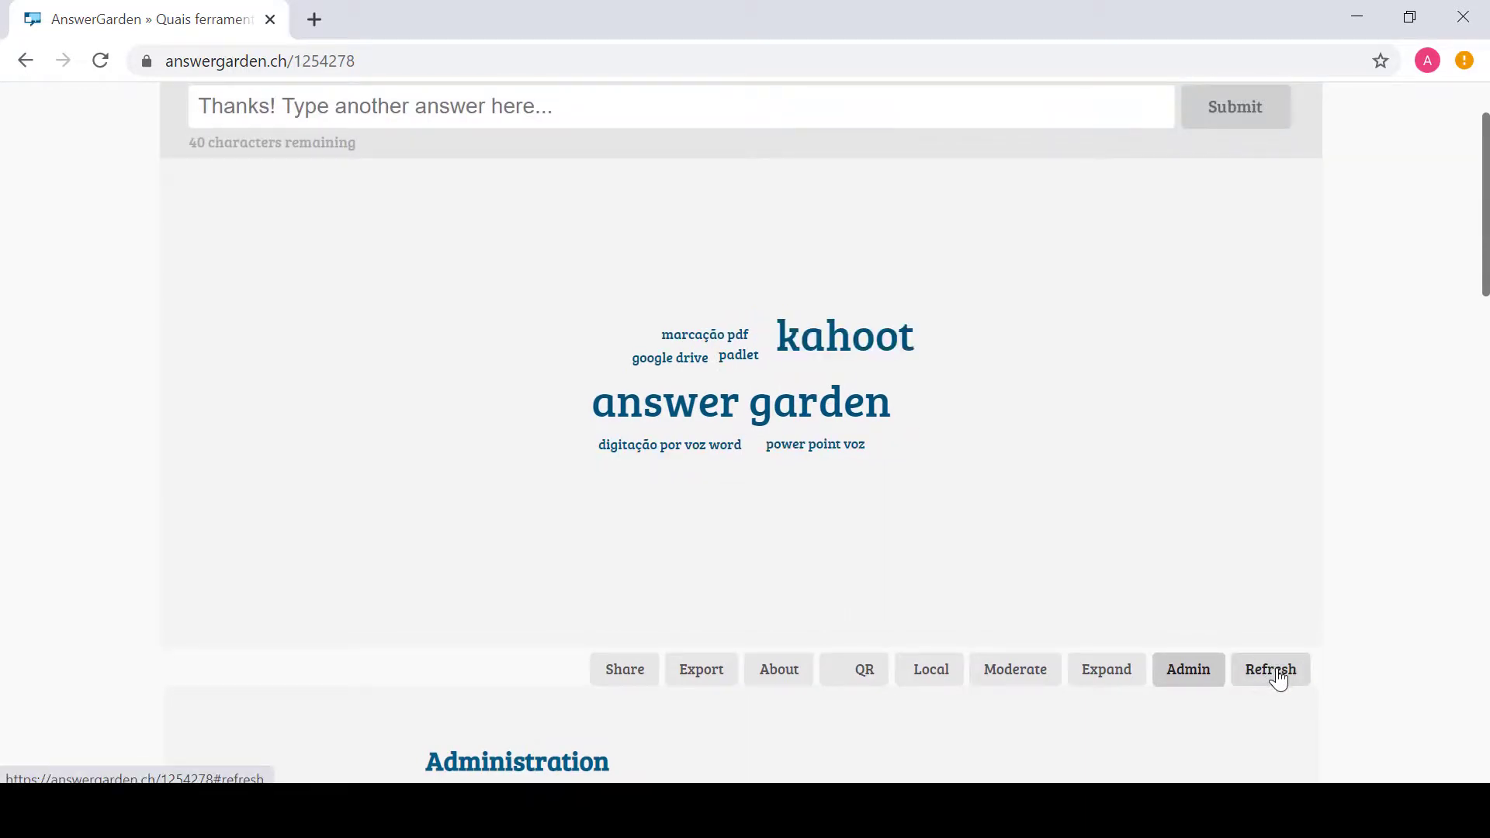
{"action": "left_click", "coordinate": [1278, 678]}
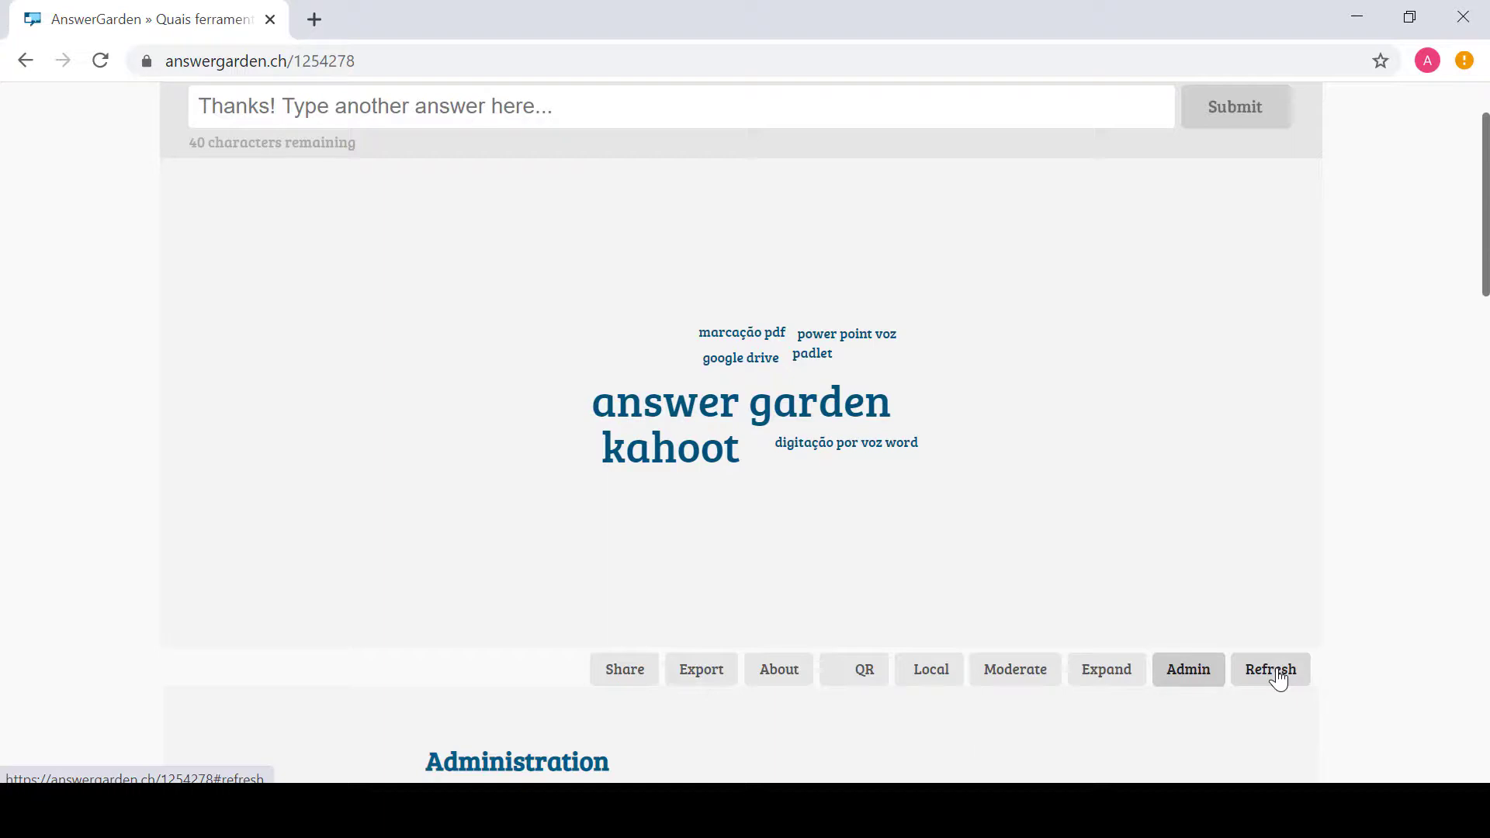
{"action": "left_click", "coordinate": [1272, 670]}
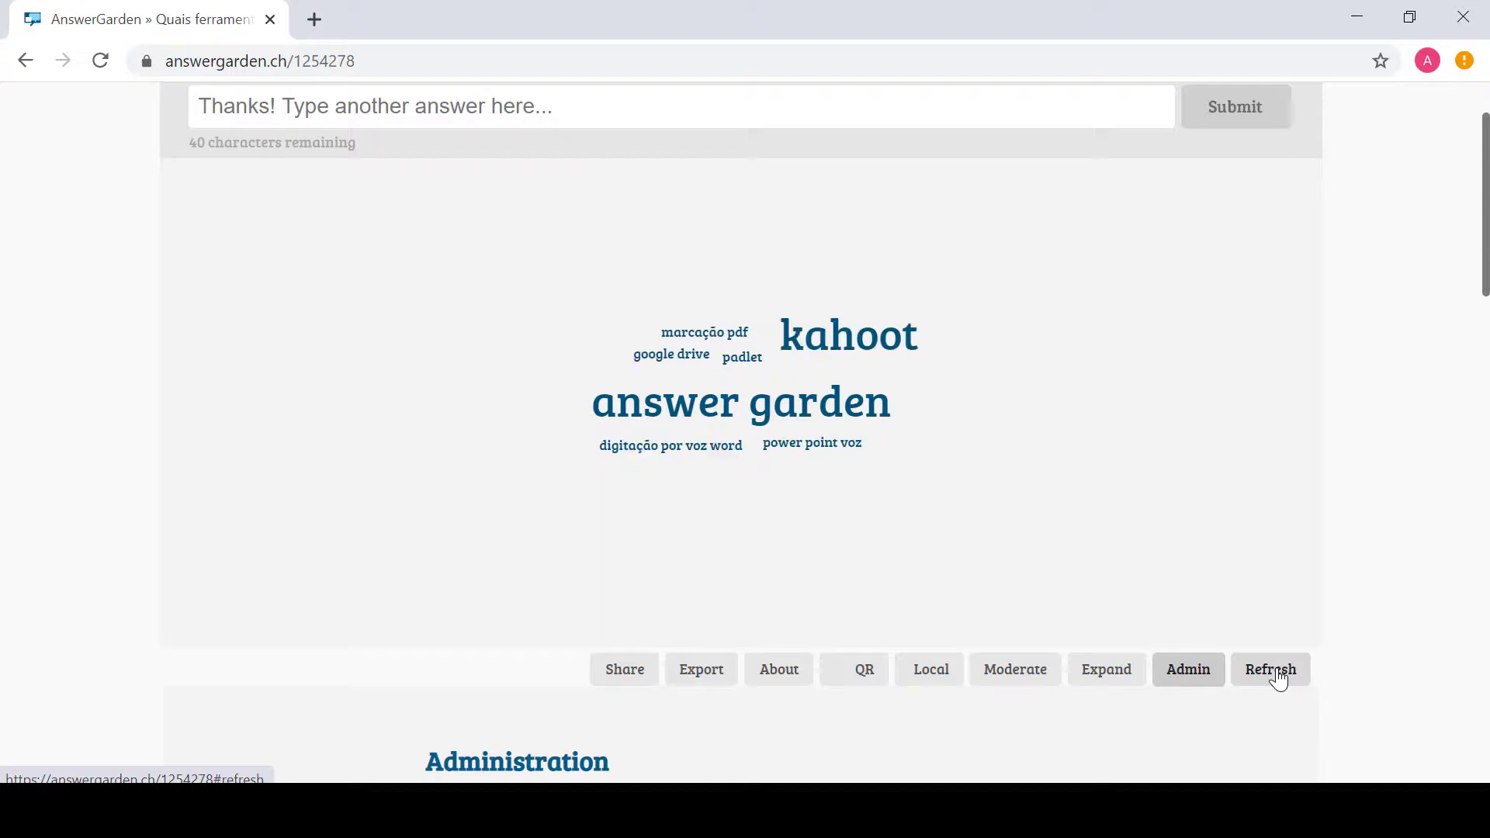
{"action": "left_click", "coordinate": [1278, 680]}
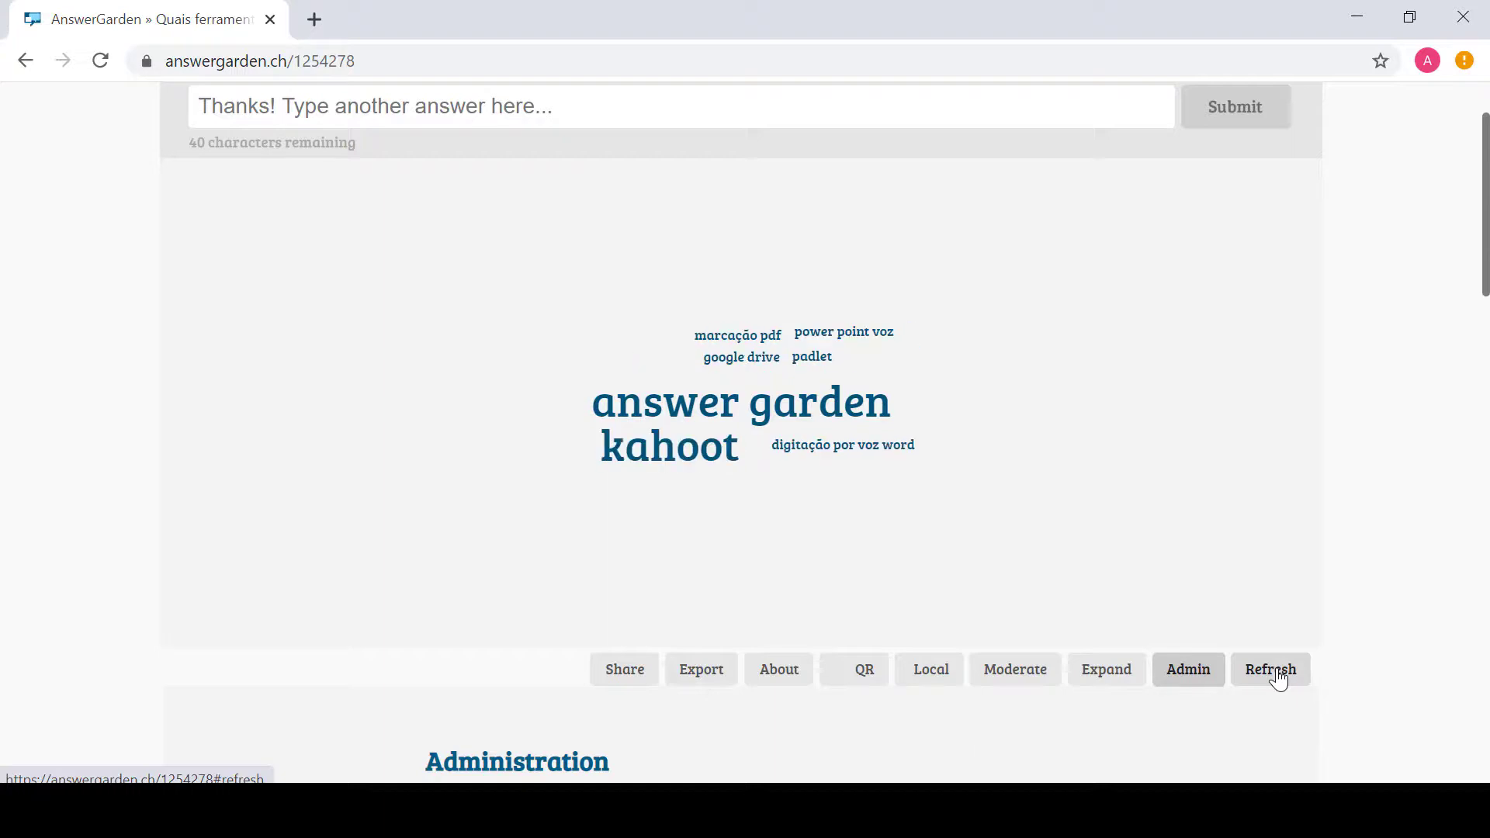
{"action": "left_click", "coordinate": [1278, 680]}
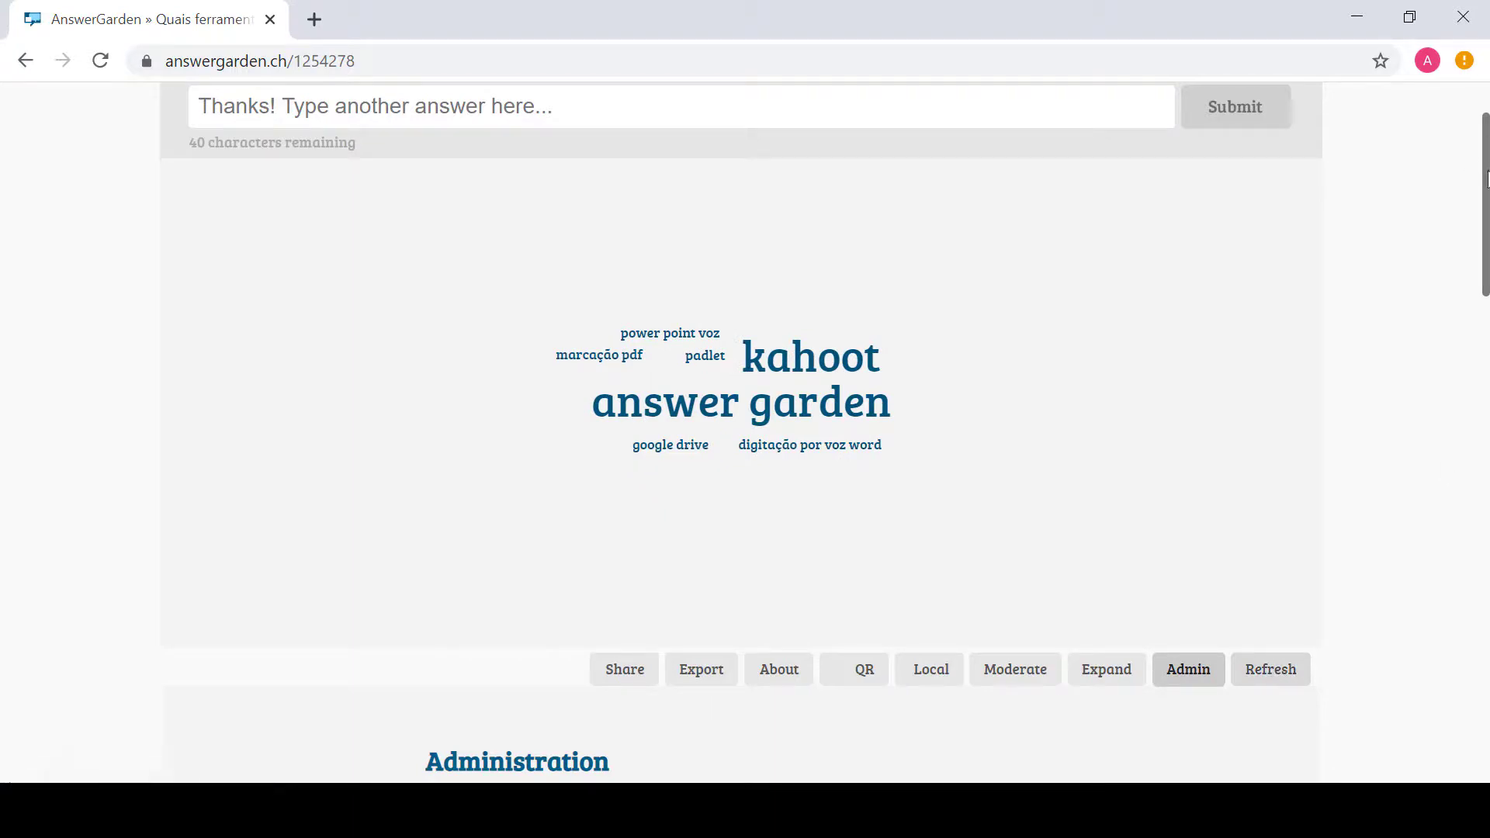
{"action": "left_click_drag", "start_coordinate": [1486, 180], "coordinate": [1486, 136]}
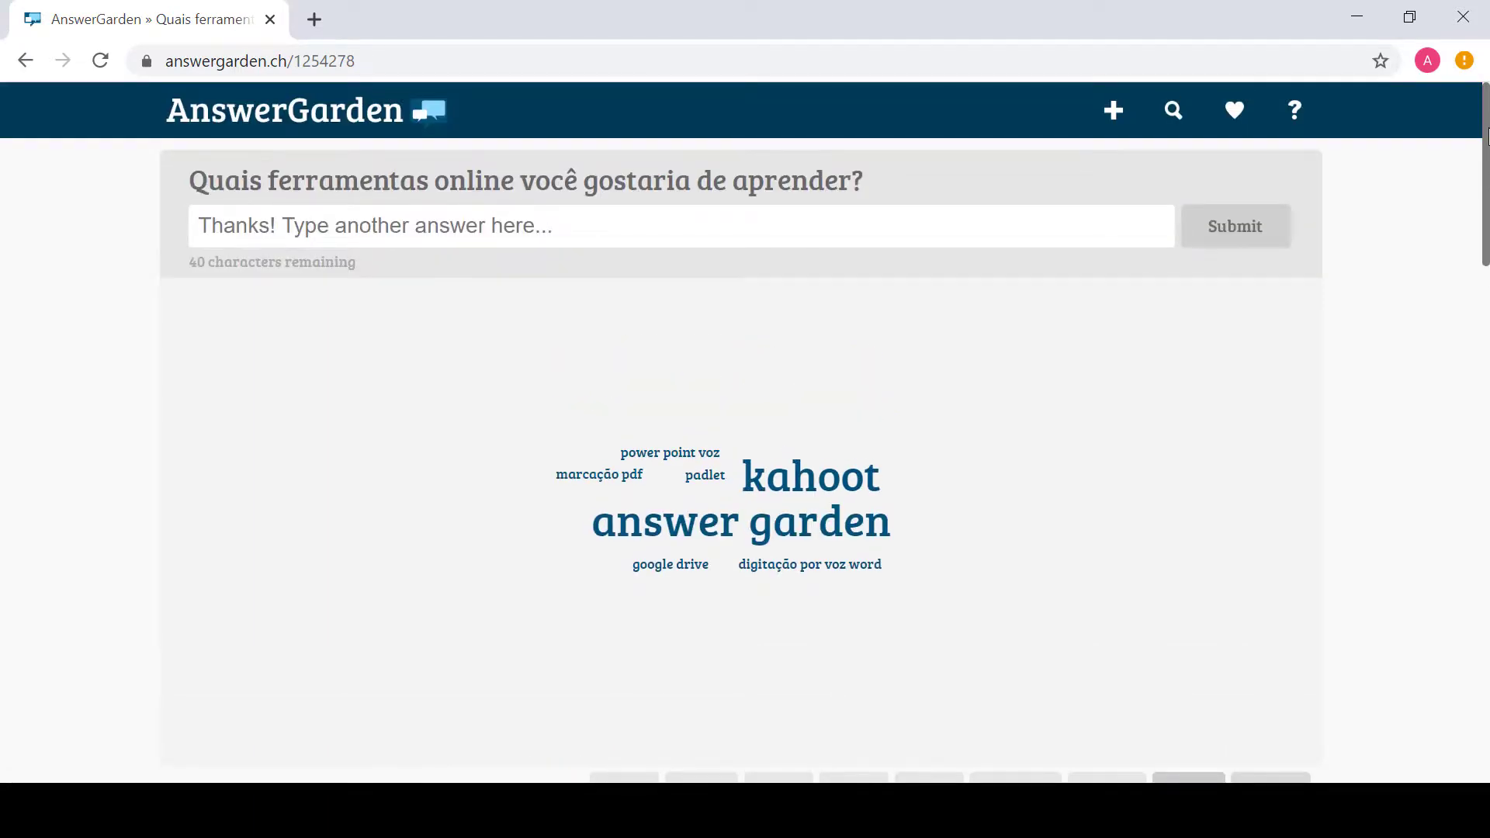